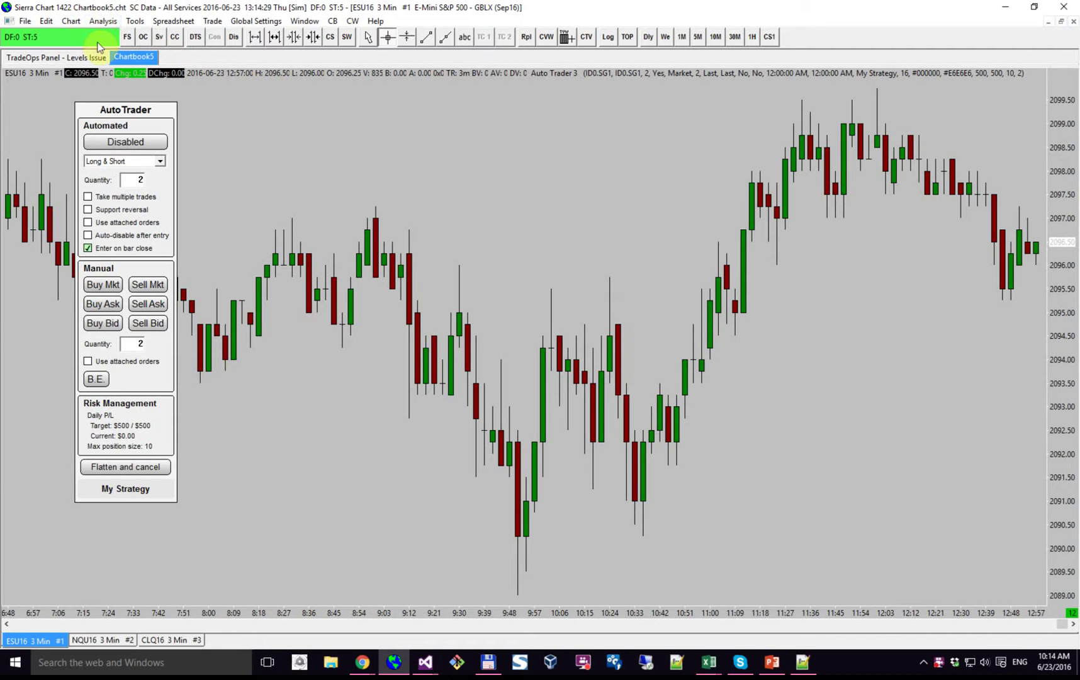
pyautogui.click(86, 640)
pyautogui.click(169, 641)
pyautogui.click(79, 640)
pyautogui.click(49, 640)
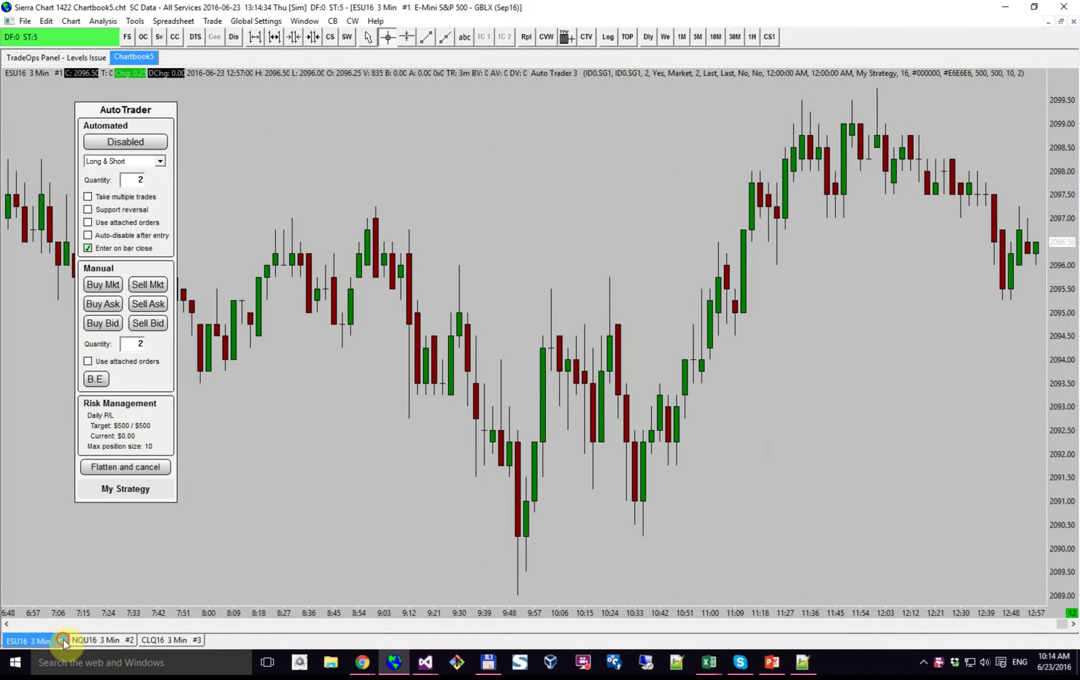
# Step: Add the Stochastic Crossover System study to the ESU16 3 Min chart's studies
pyautogui.click(103, 20)
pyautogui.click(114, 38)
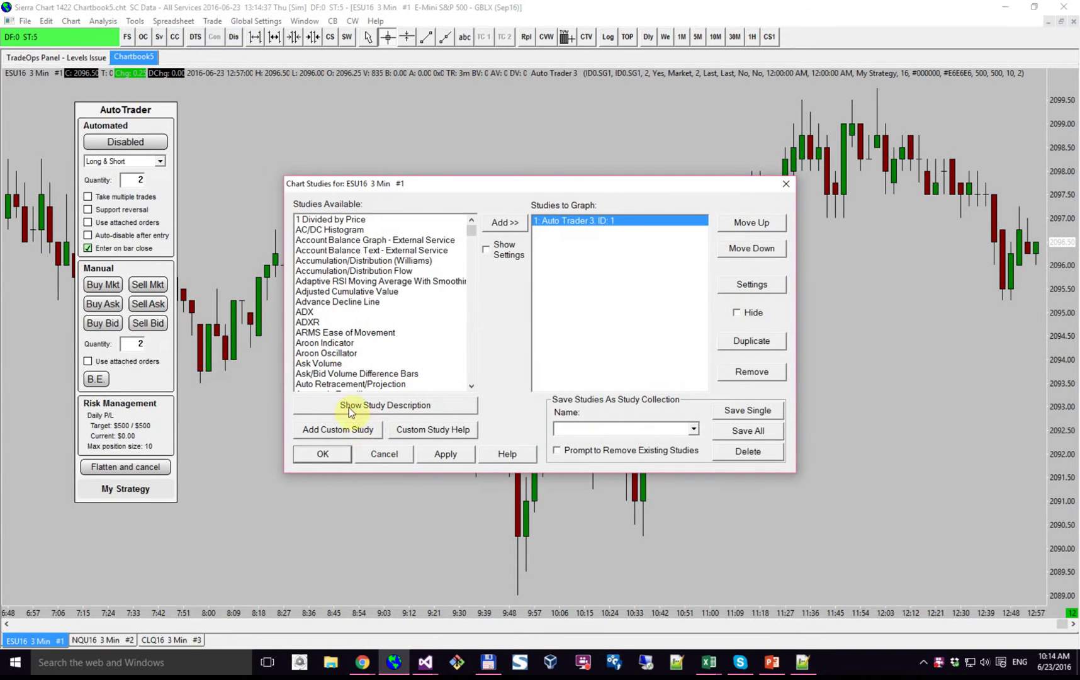
pyautogui.click(313, 355)
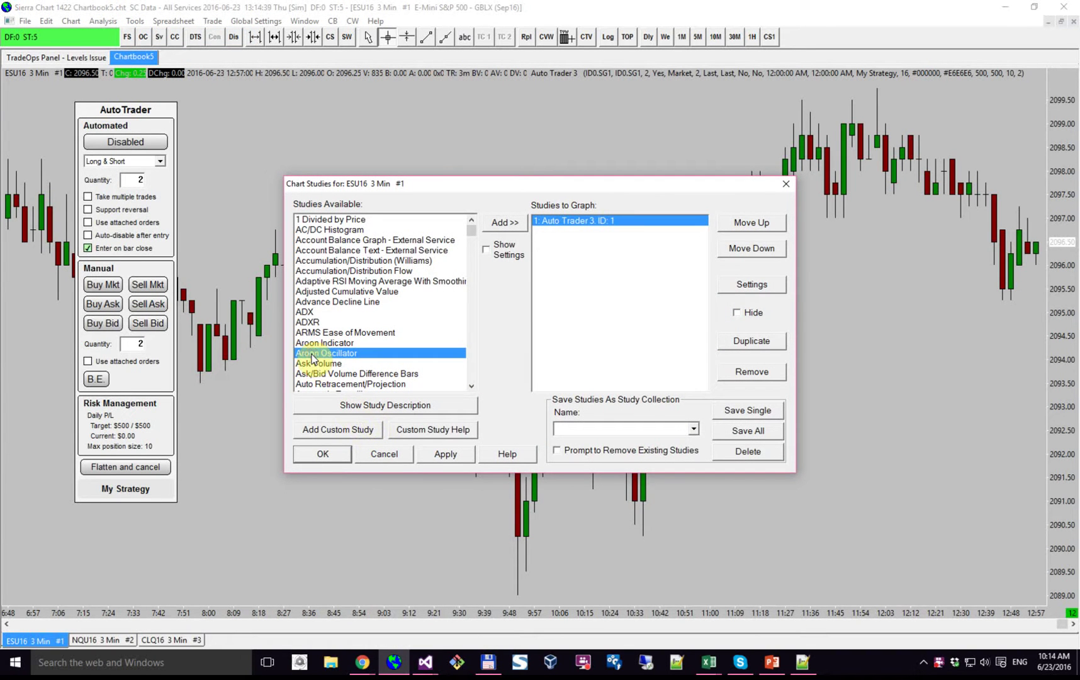
pyautogui.scroll(-20, 315, 359)
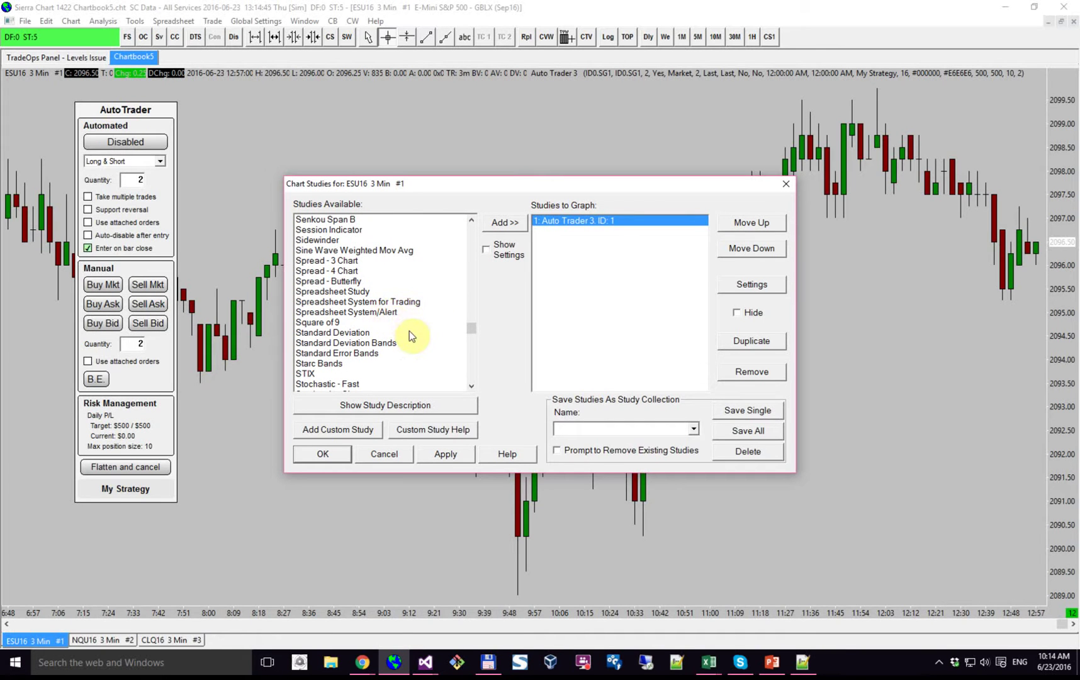
pyautogui.scroll(-2, 409, 334)
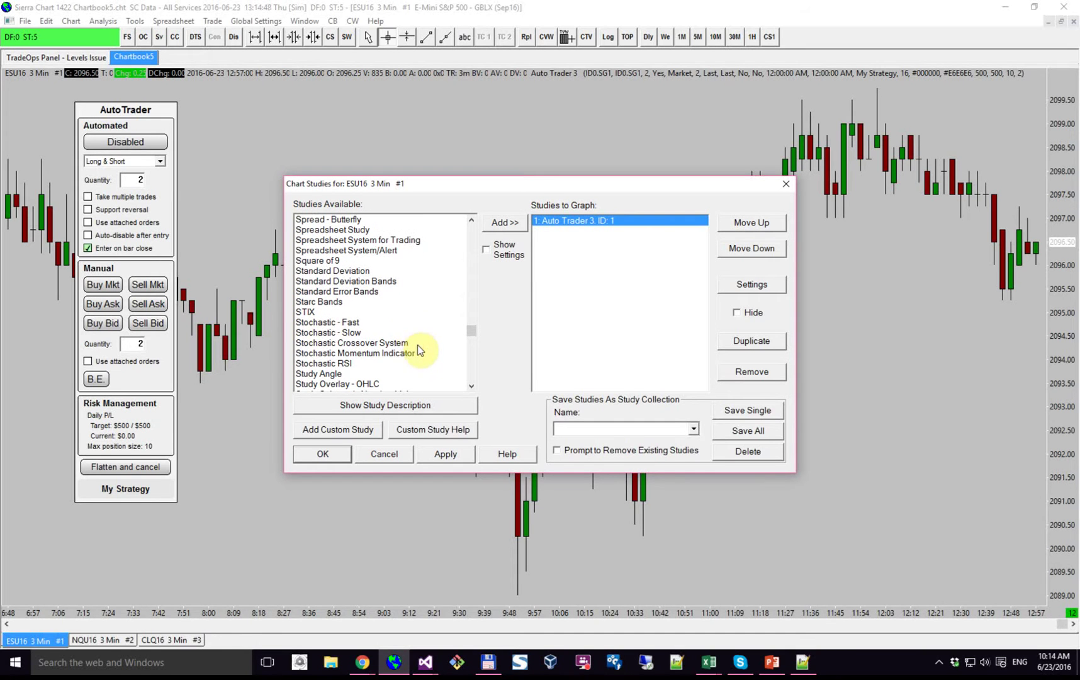
pyautogui.click(381, 343)
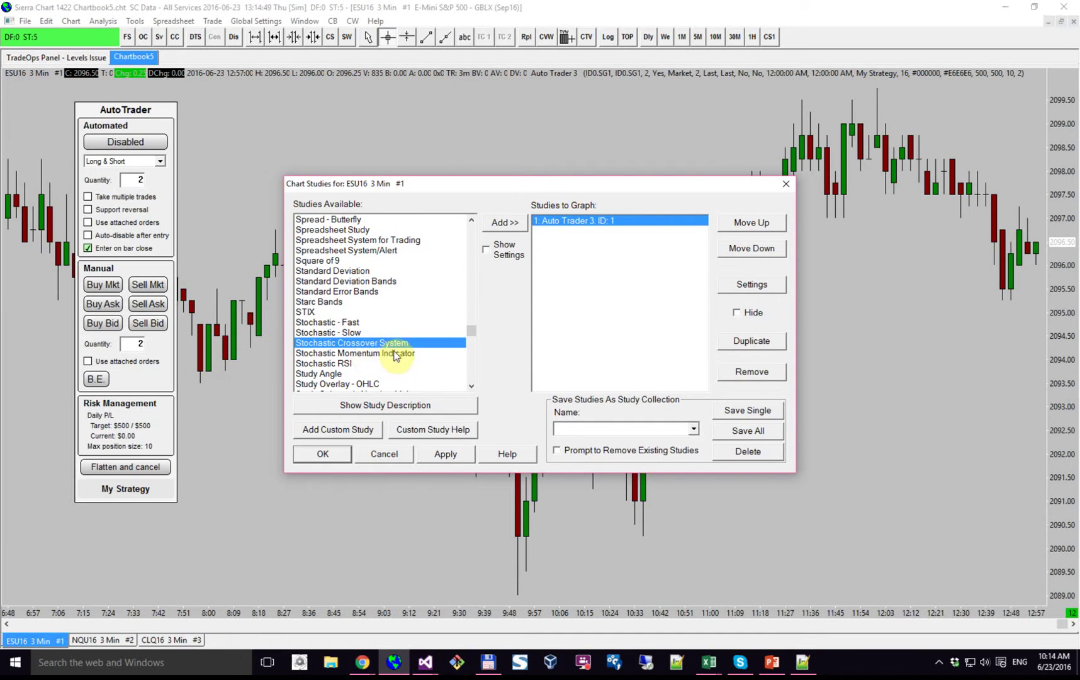
pyautogui.doubleClick(394, 343)
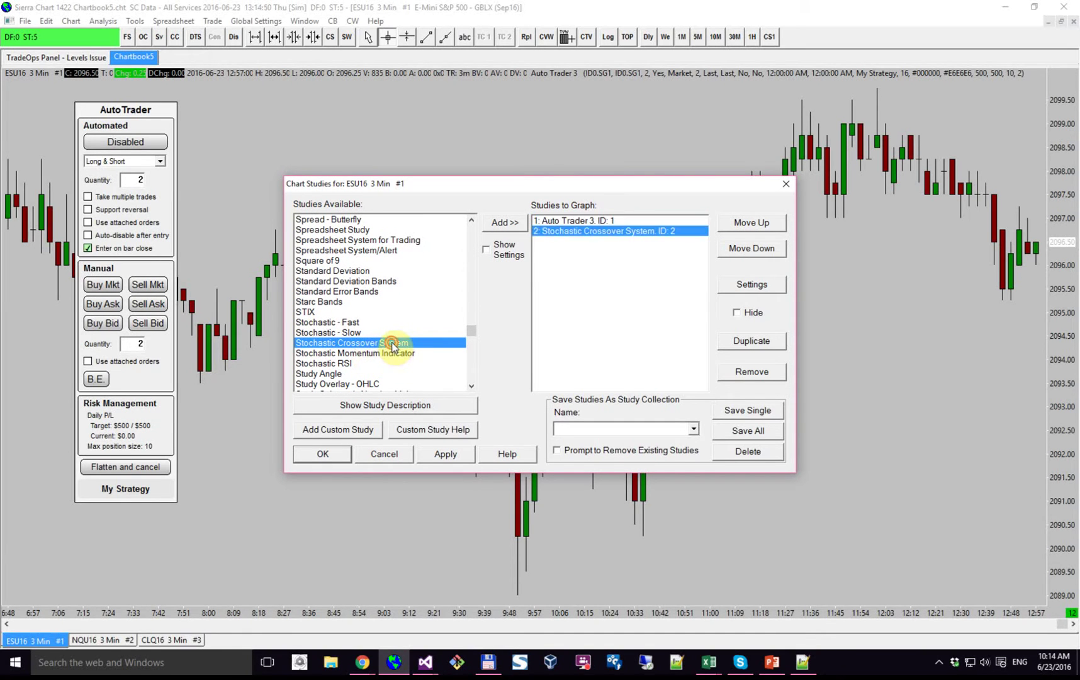
# Step: Place the Stochastic Crossover System above Auto Trader 3 in the study order and apply the studies to the chart
pyautogui.click(751, 228)
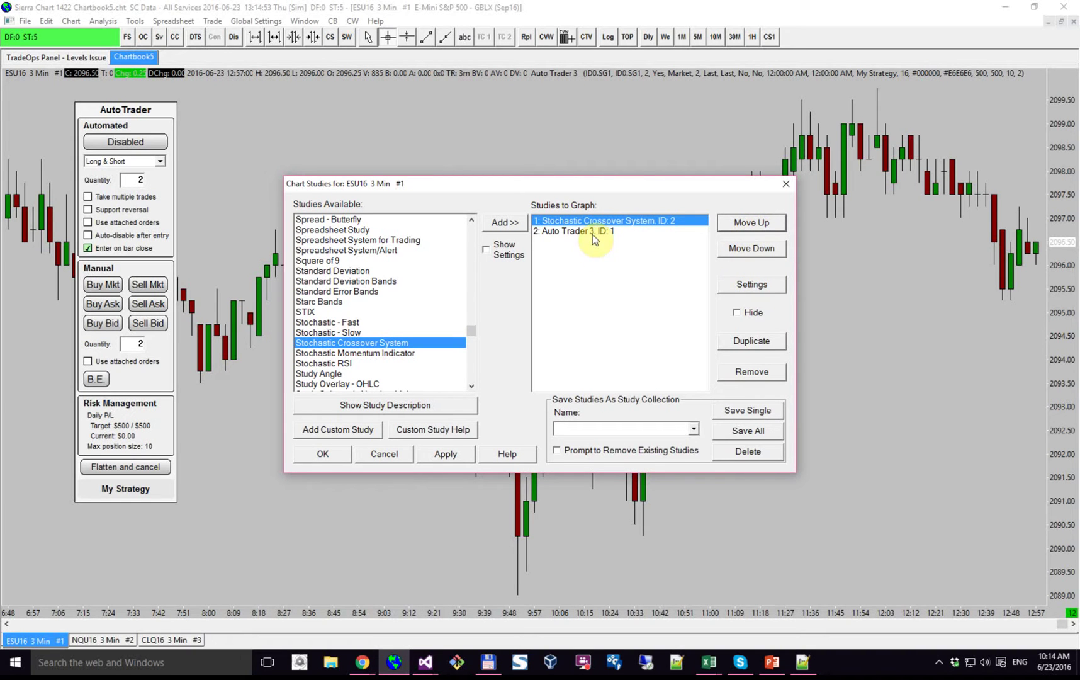
pyautogui.click(441, 457)
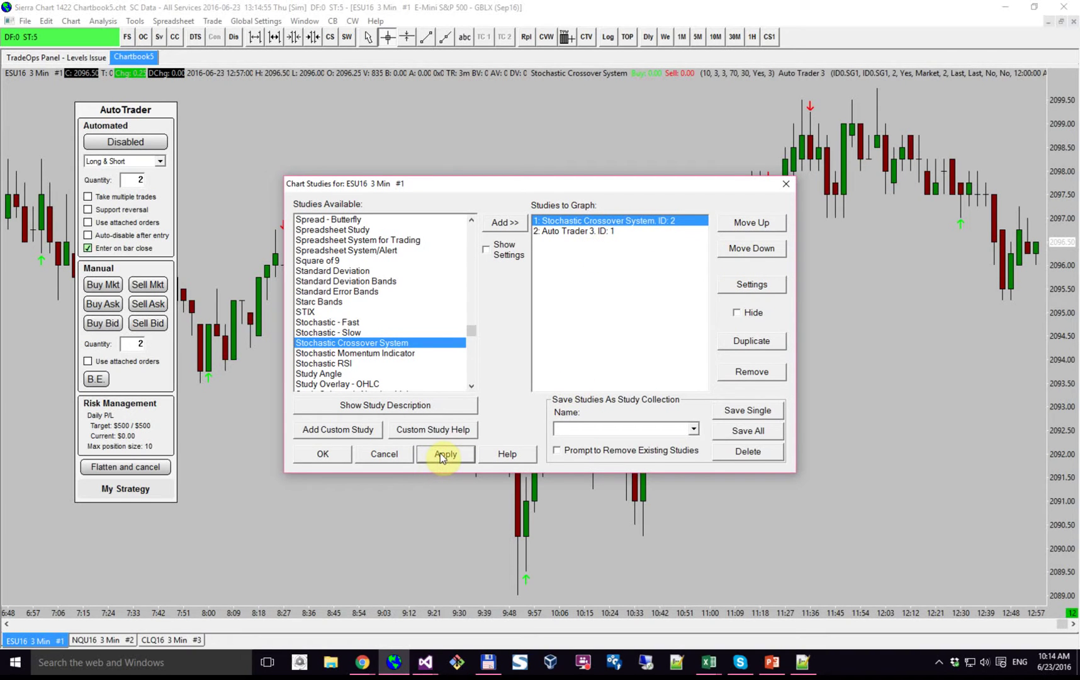
pyautogui.click(320, 457)
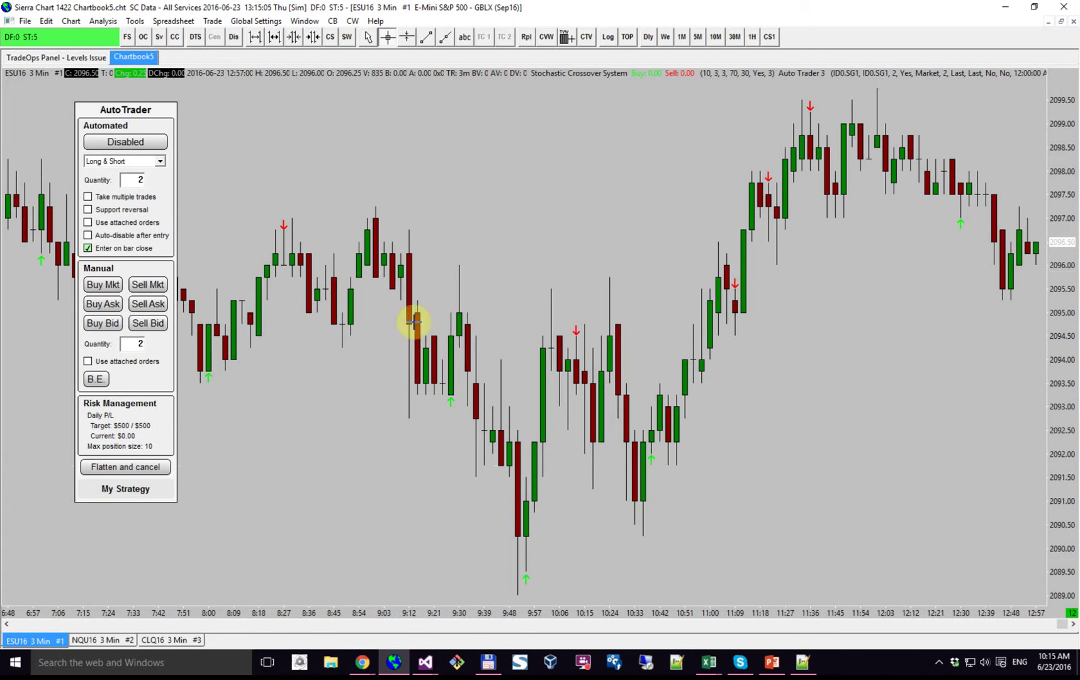
# Step: In the Auto Trader 3 study settings, set the long signal reference to the Stochastic Crossover System's Buy (SG1) subgraph
pyautogui.click(103, 22)
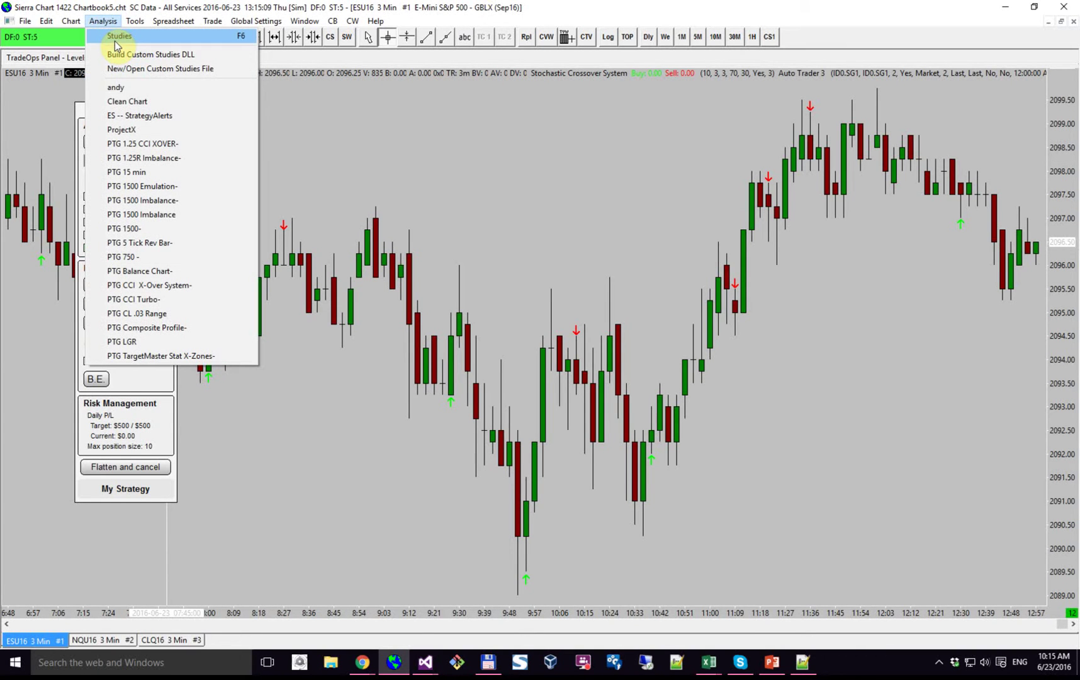
pyautogui.click(117, 38)
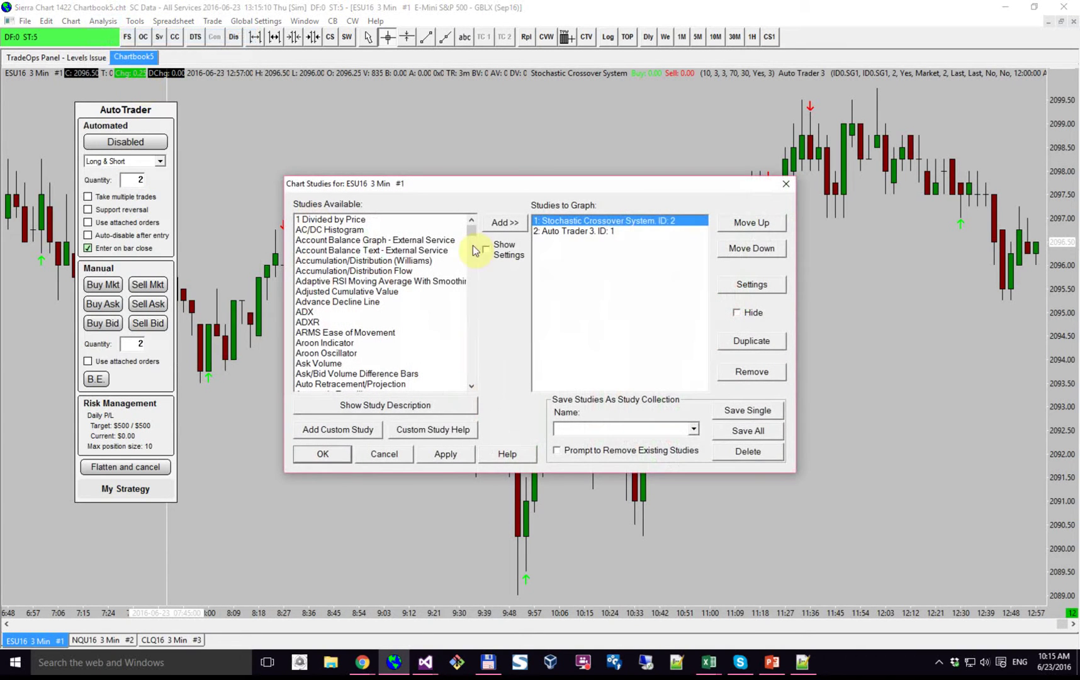
pyautogui.click(604, 231)
pyautogui.click(732, 286)
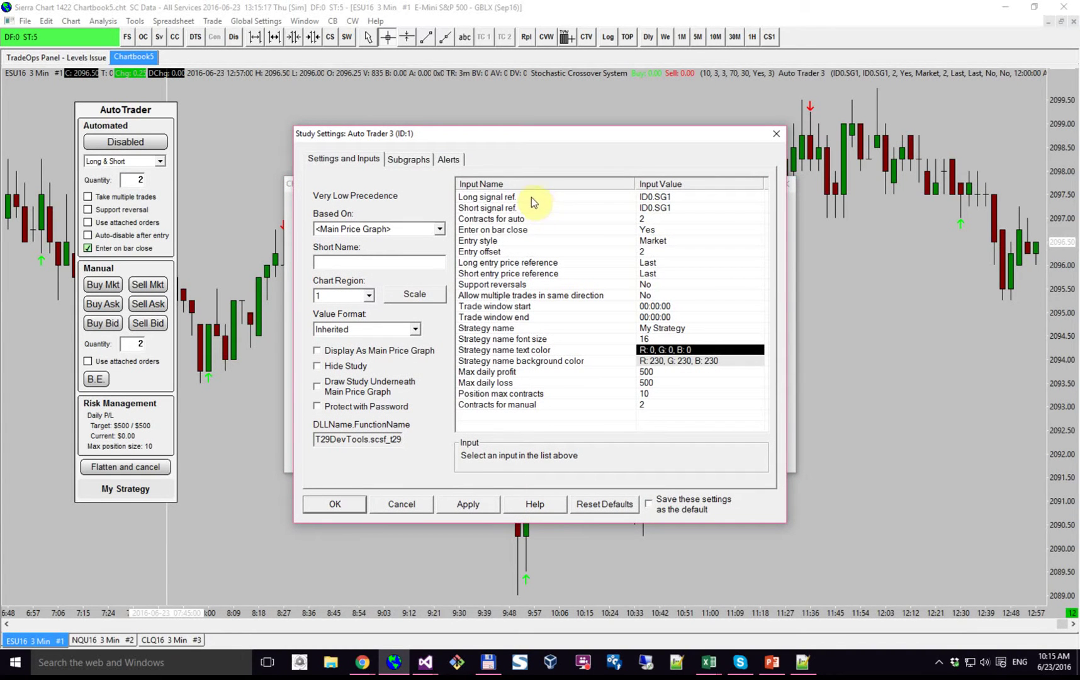
pyautogui.click(532, 197)
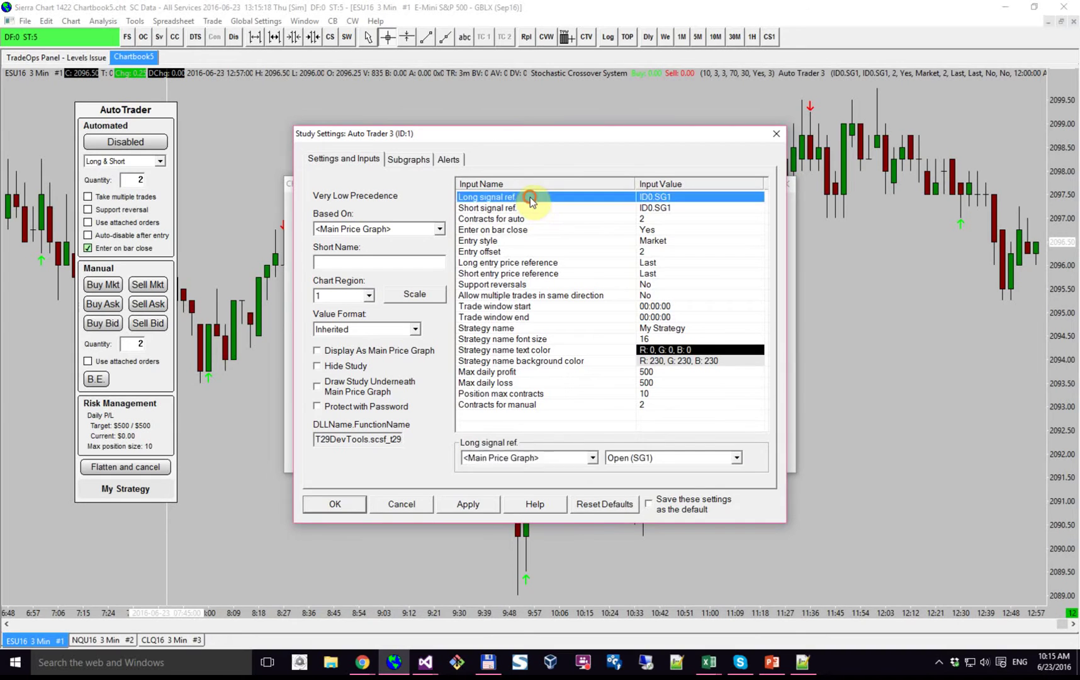
pyautogui.click(537, 460)
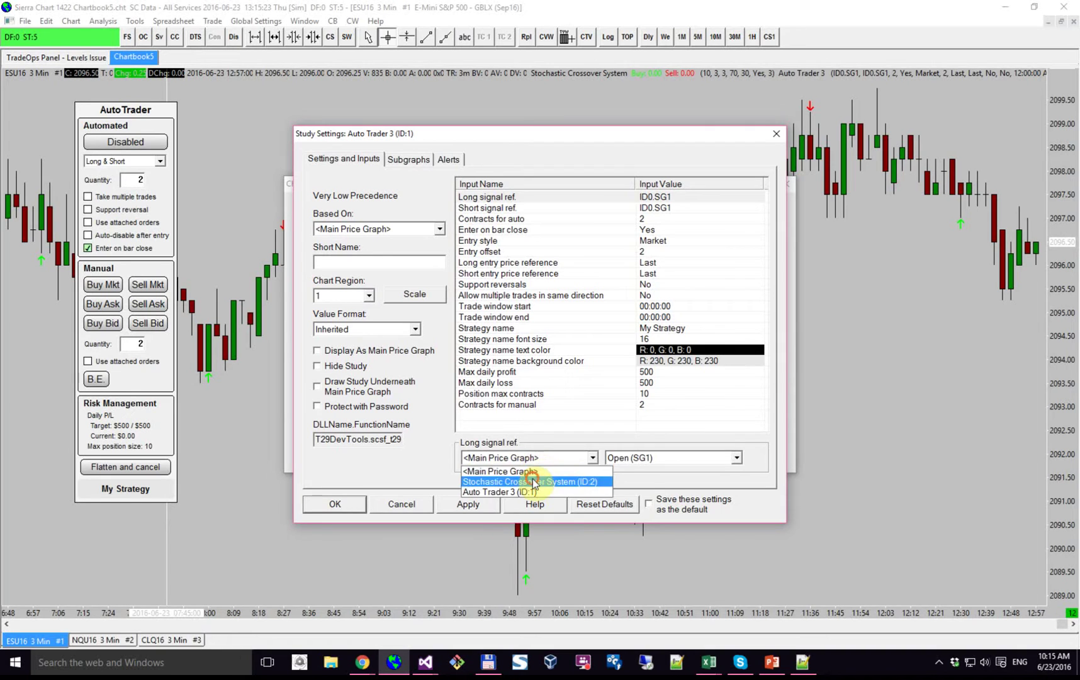
pyautogui.click(535, 482)
# Step: Set the short signal reference to the Stochastic Crossover System's Sell (SG2) subgraph
pyautogui.click(504, 207)
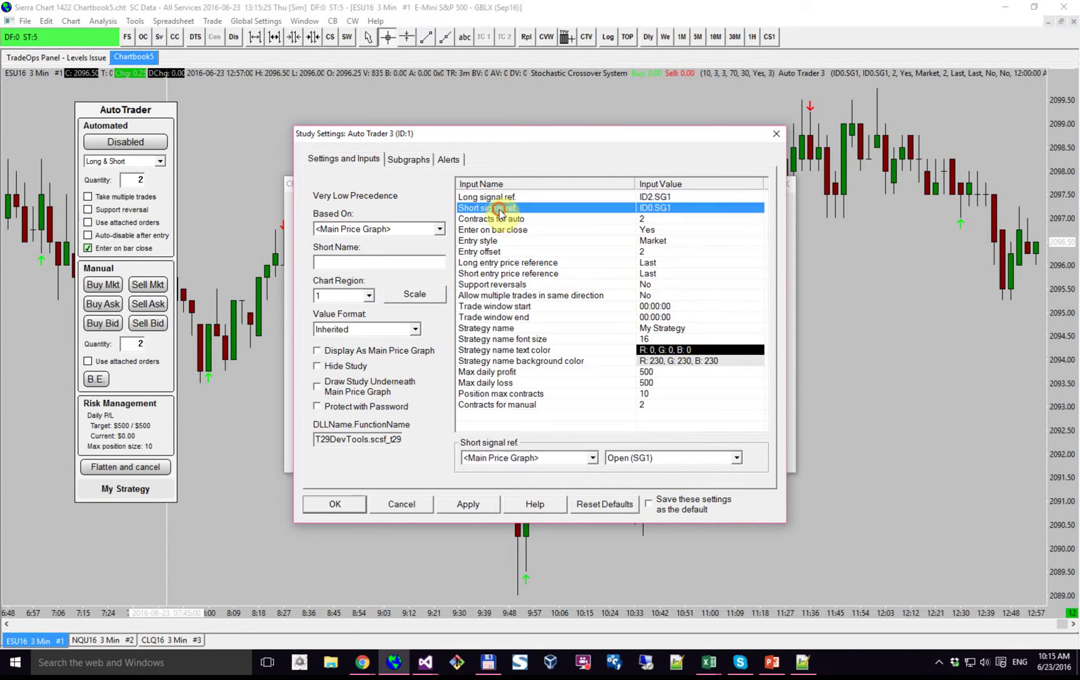
pyautogui.click(547, 459)
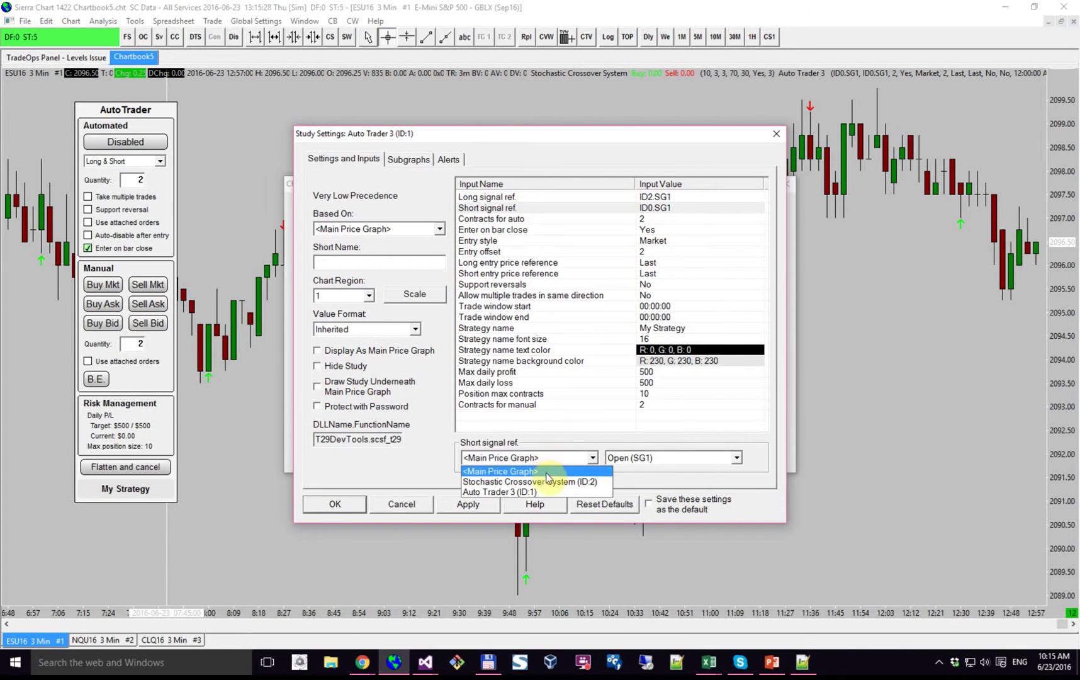
pyautogui.click(545, 482)
pyautogui.click(657, 459)
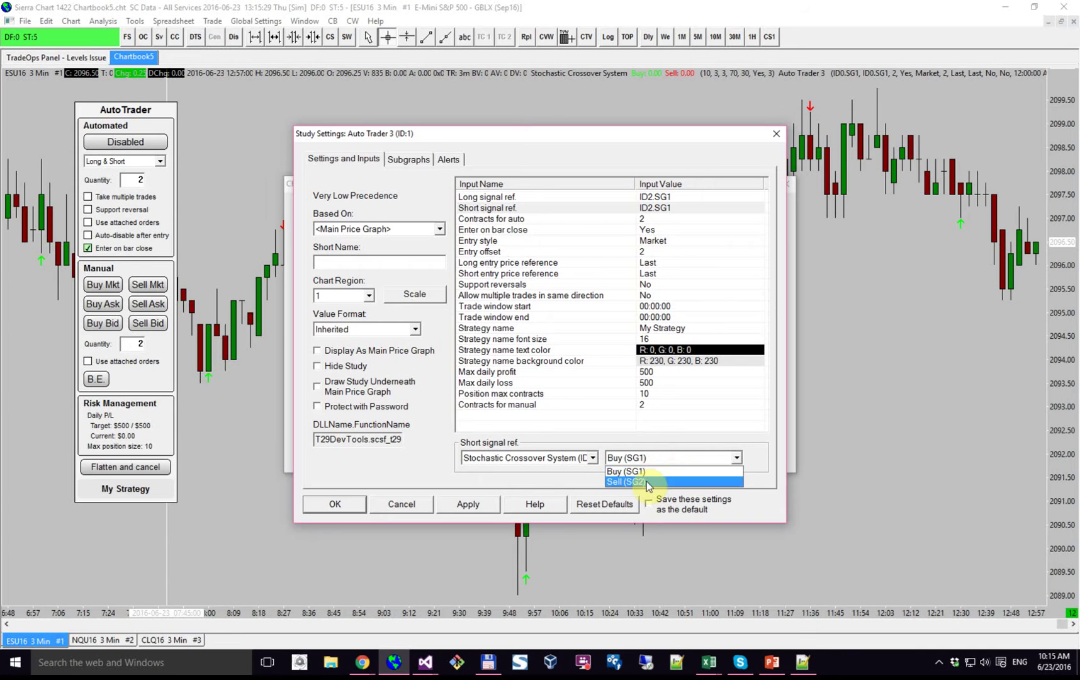
pyautogui.click(646, 480)
pyautogui.click(537, 219)
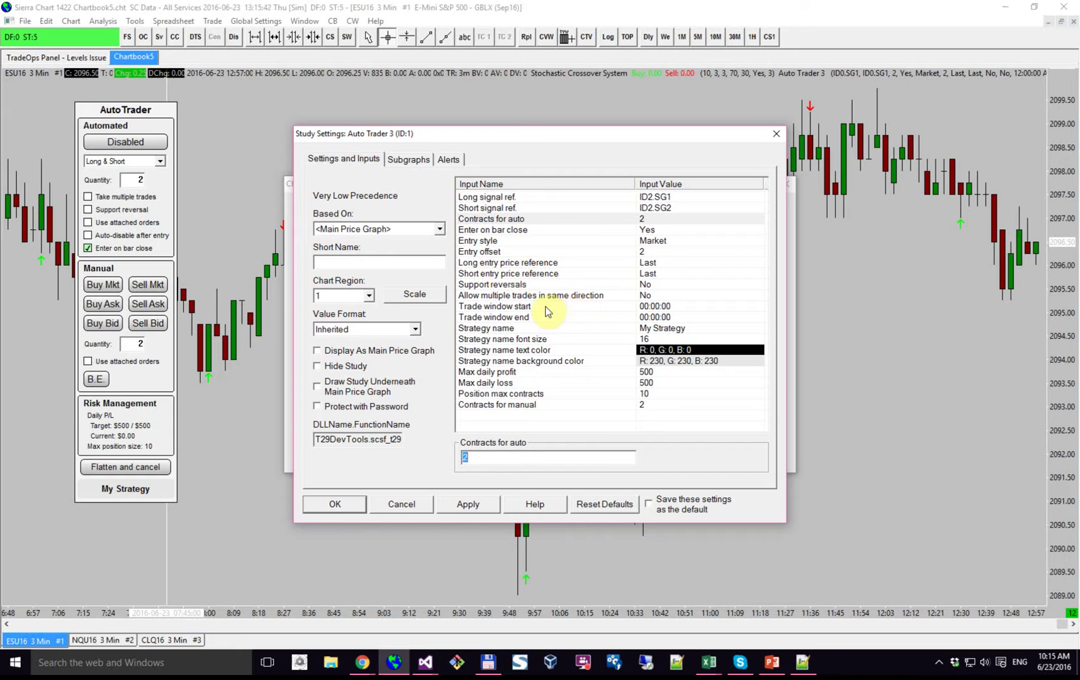
pyautogui.click(513, 306)
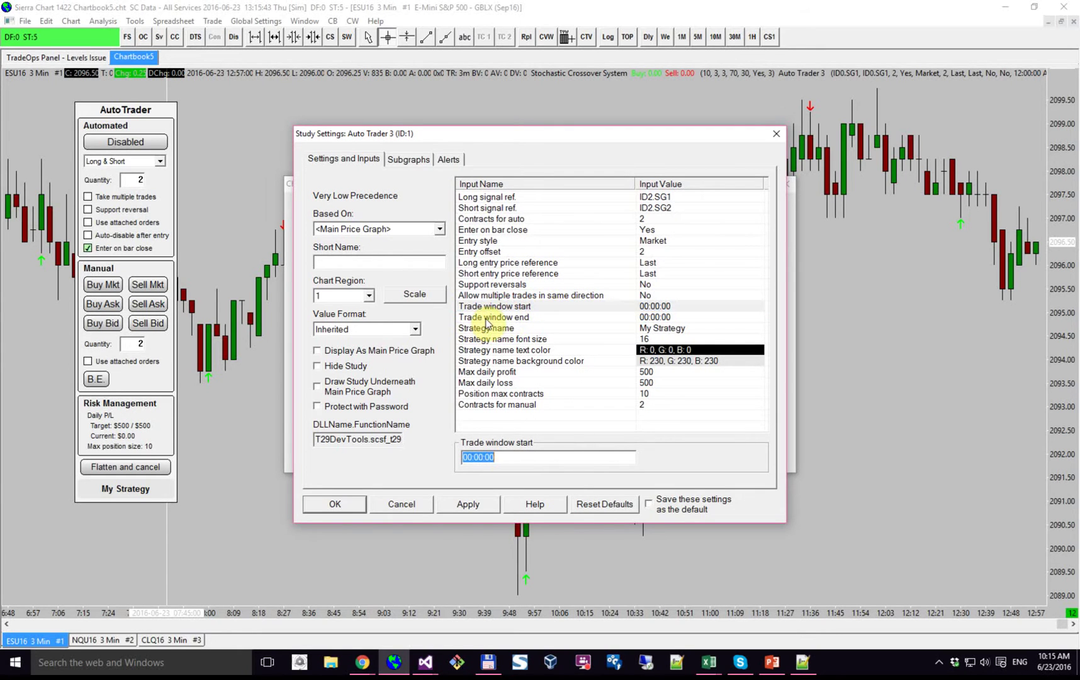
pyautogui.click(506, 317)
pyautogui.click(504, 307)
# Step: Set the strategy name to "Stochastic Crossover 1" and accept the Auto Trader 3 settings
pyautogui.click(507, 328)
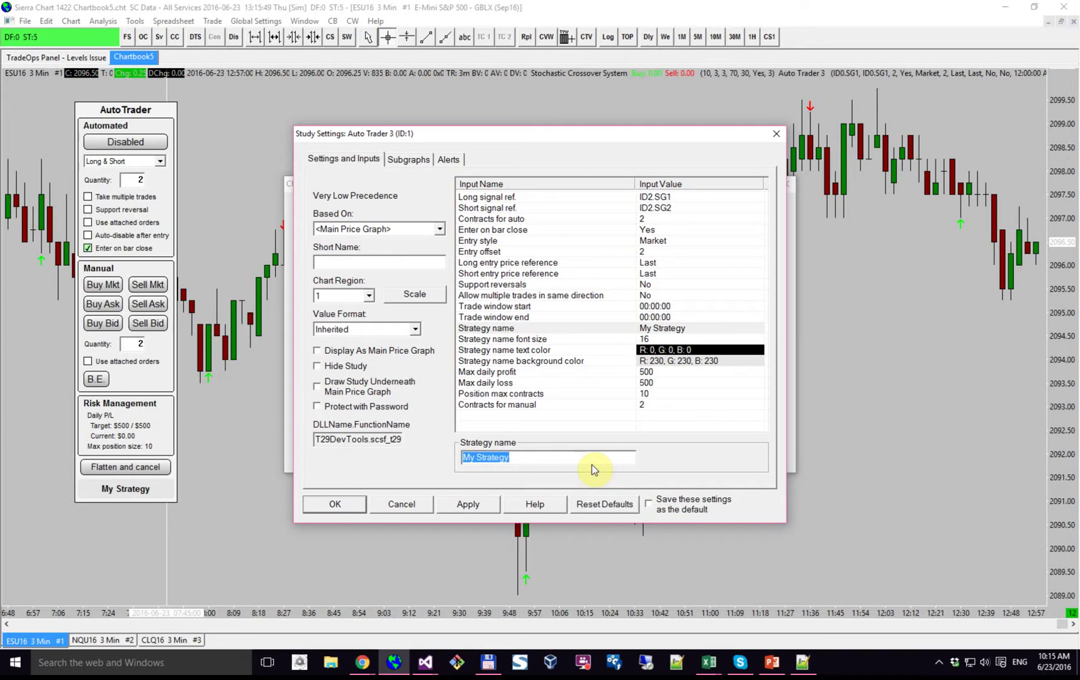
pyautogui.write('Stochastic')
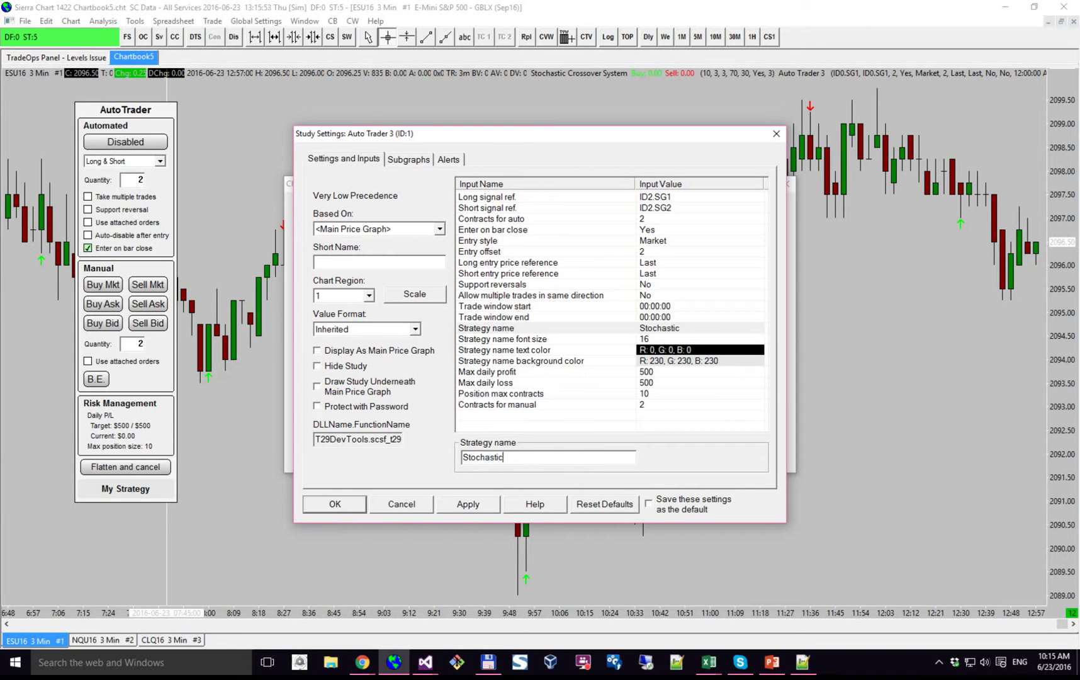
pyautogui.write(' Crossover 1')
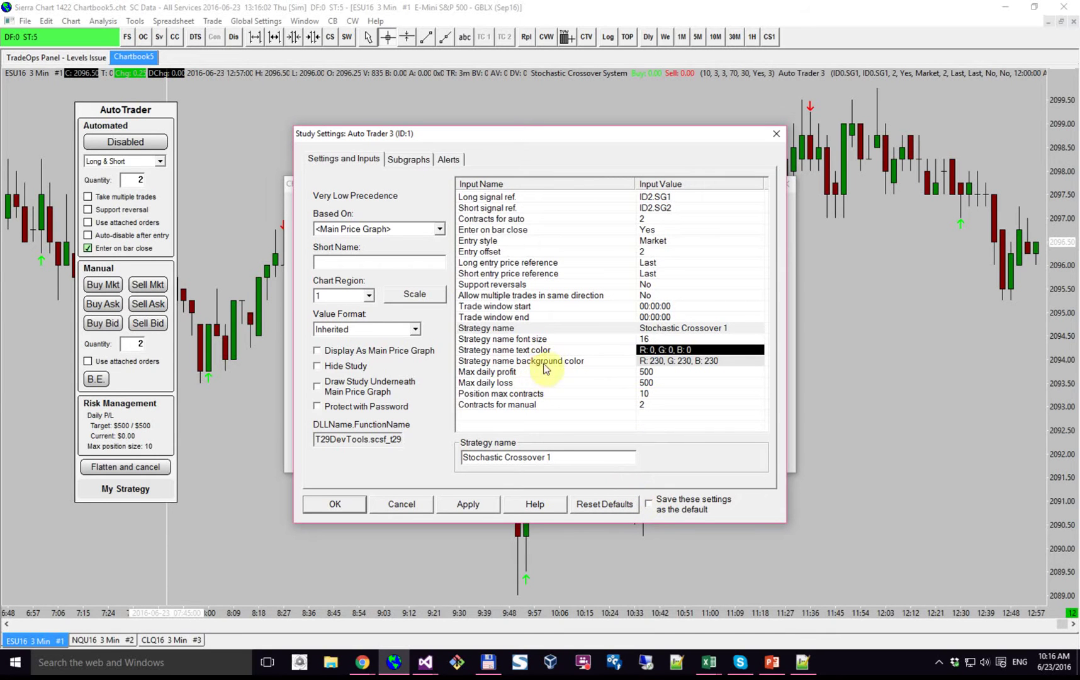
pyautogui.click(489, 372)
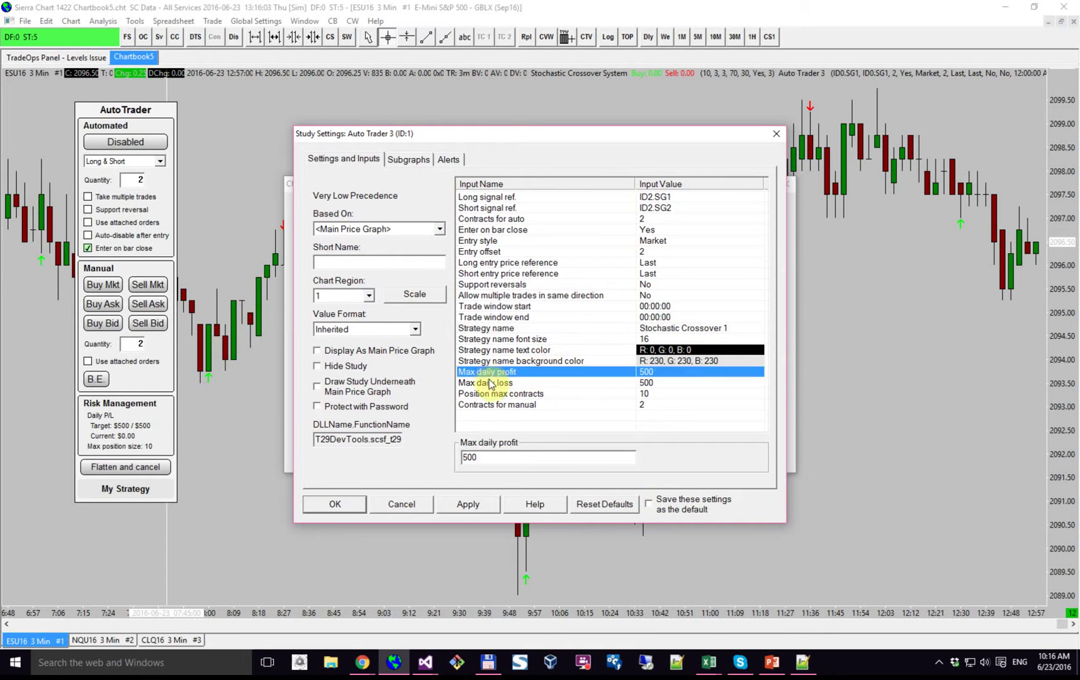
pyautogui.doubleClick(492, 383)
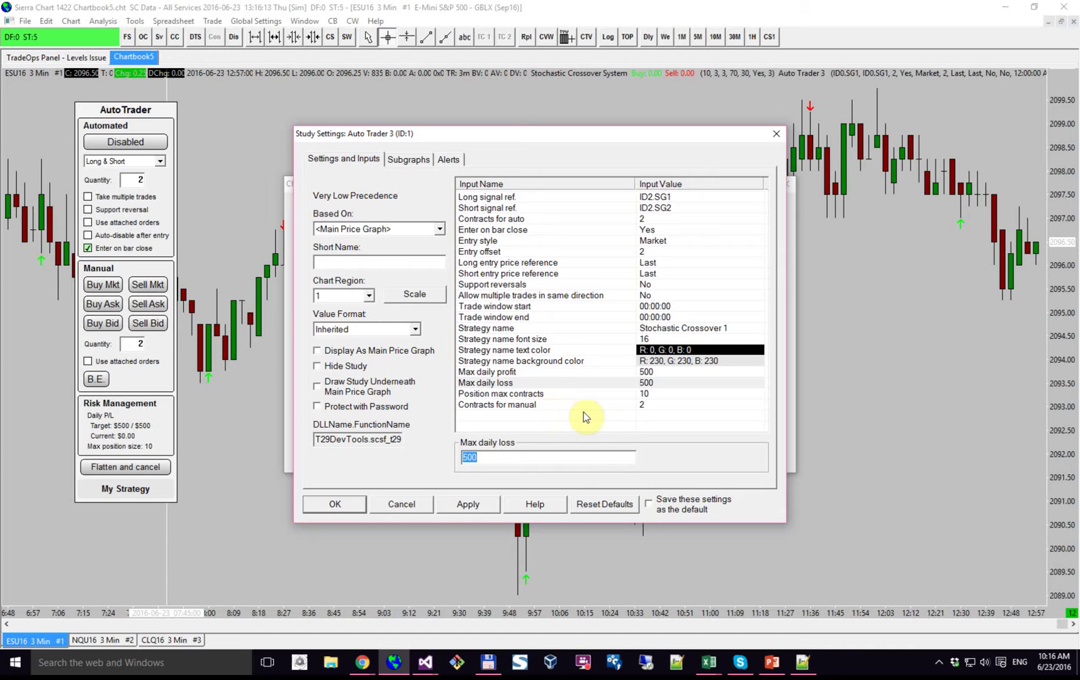
pyautogui.click(336, 503)
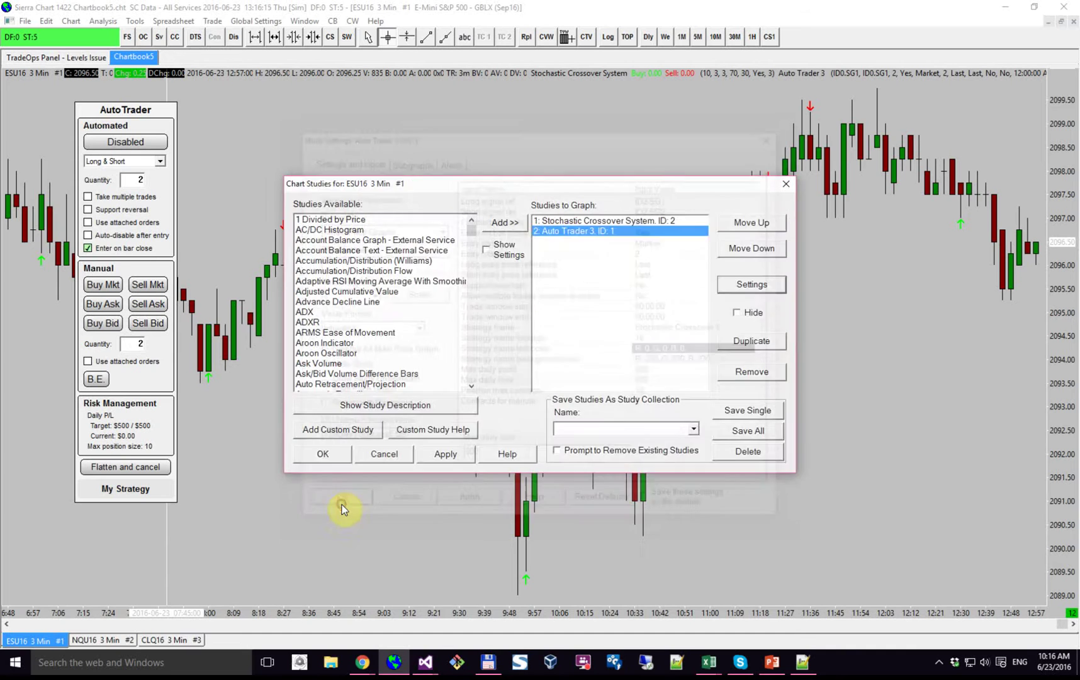
# Step: Recheck the long and short signal references in the Auto Trader 3 settings and apply the studies to the chart
pyautogui.click(771, 283)
pyautogui.click(515, 197)
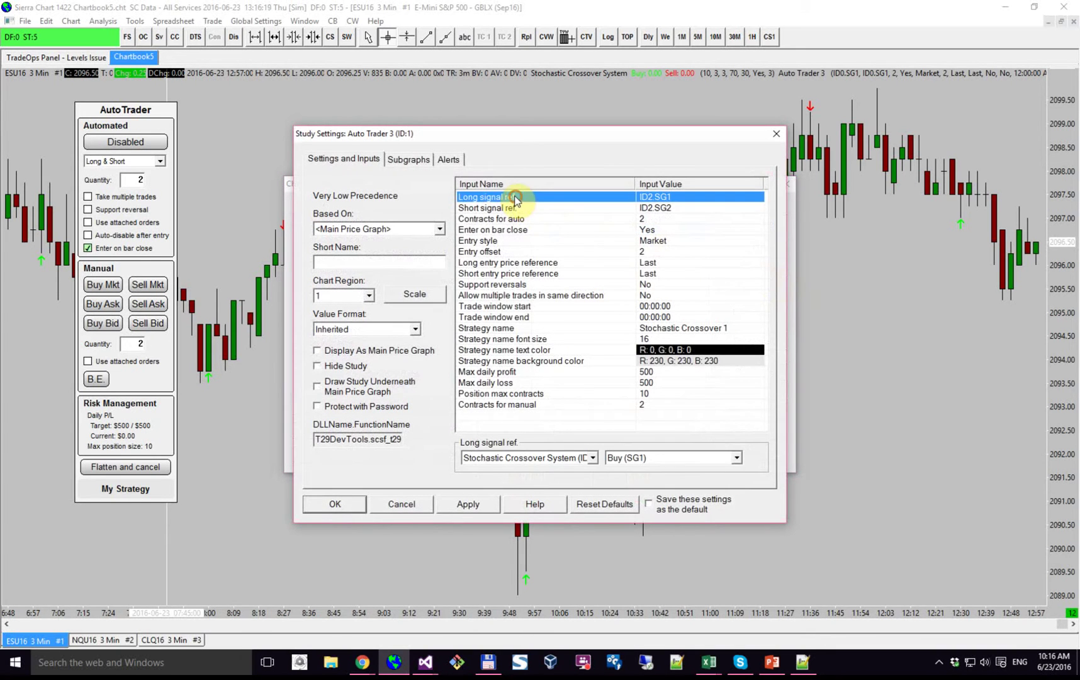
pyautogui.click(482, 209)
pyautogui.click(364, 505)
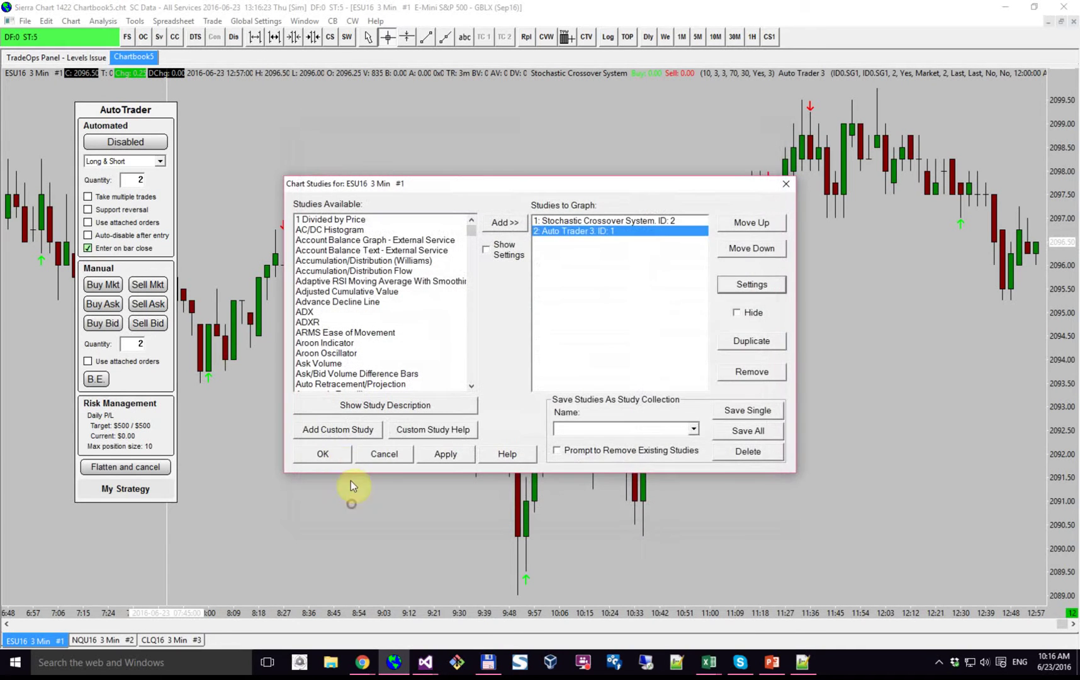
pyautogui.click(327, 452)
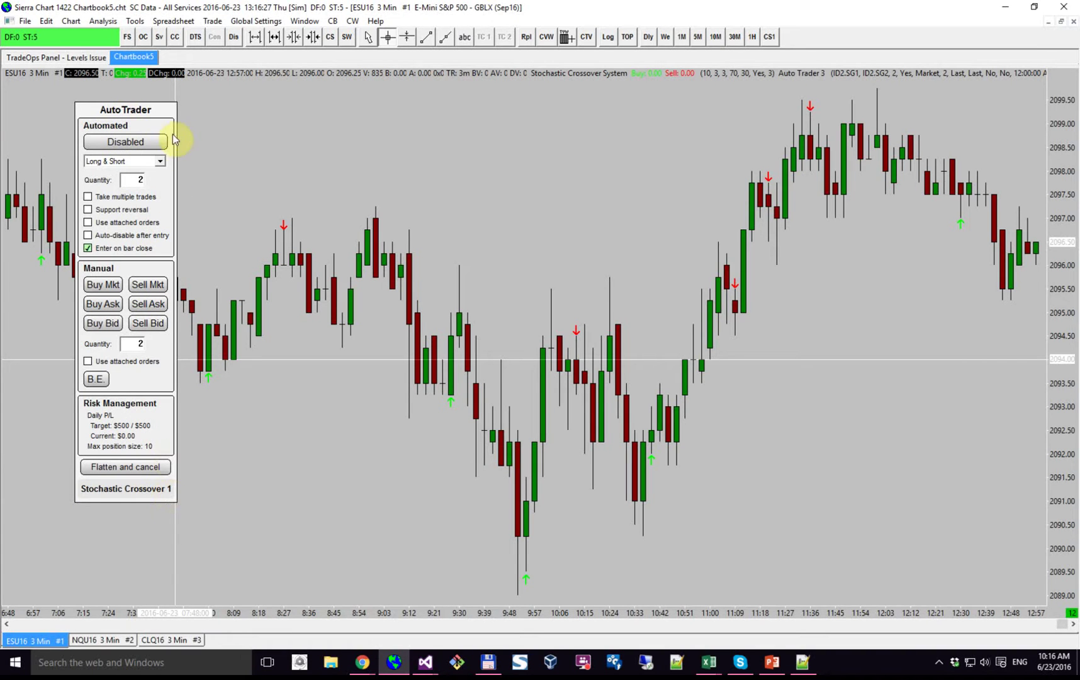
# Step: Move the AutoTrader panel slightly up and to the left, and go back to the chart's earlier bars and stochastic signals
pyautogui.moveTo(136, 109); pyautogui.dragTo(116, 99)
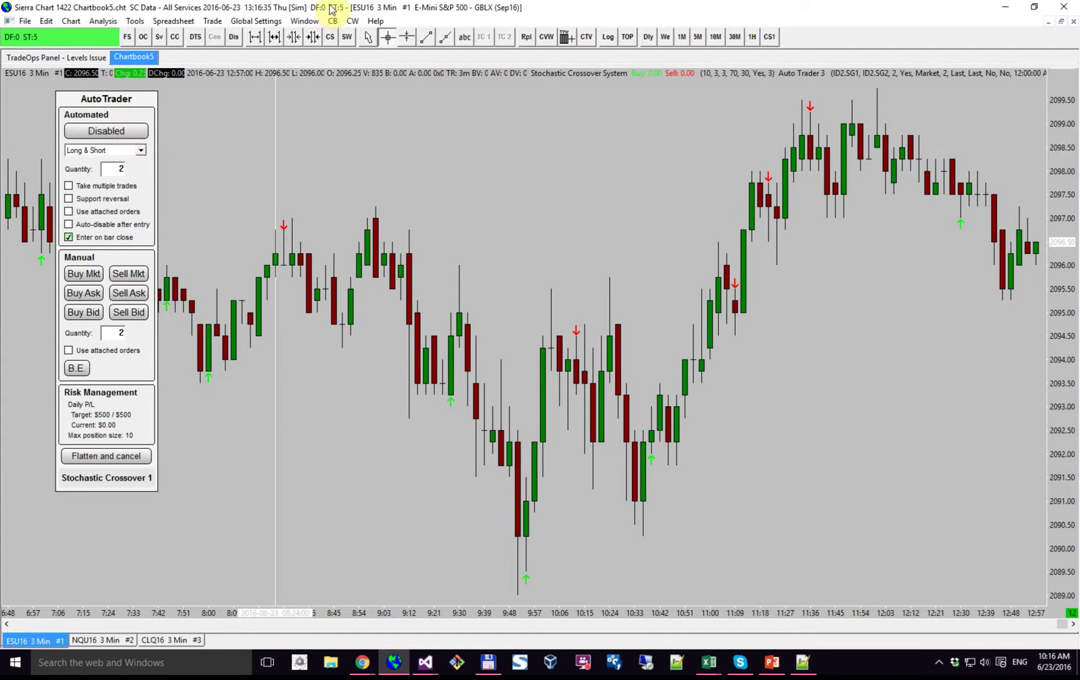
pyautogui.press('Up')
pyautogui.press('Up')
pyautogui.press('Left')
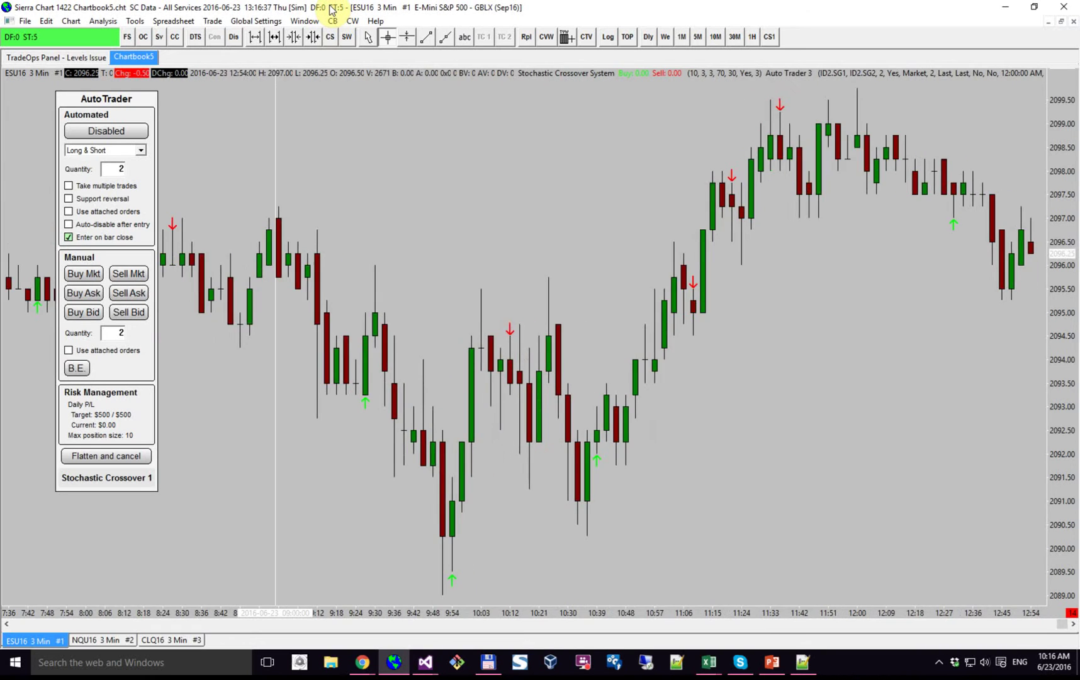
pyautogui.press('Left')
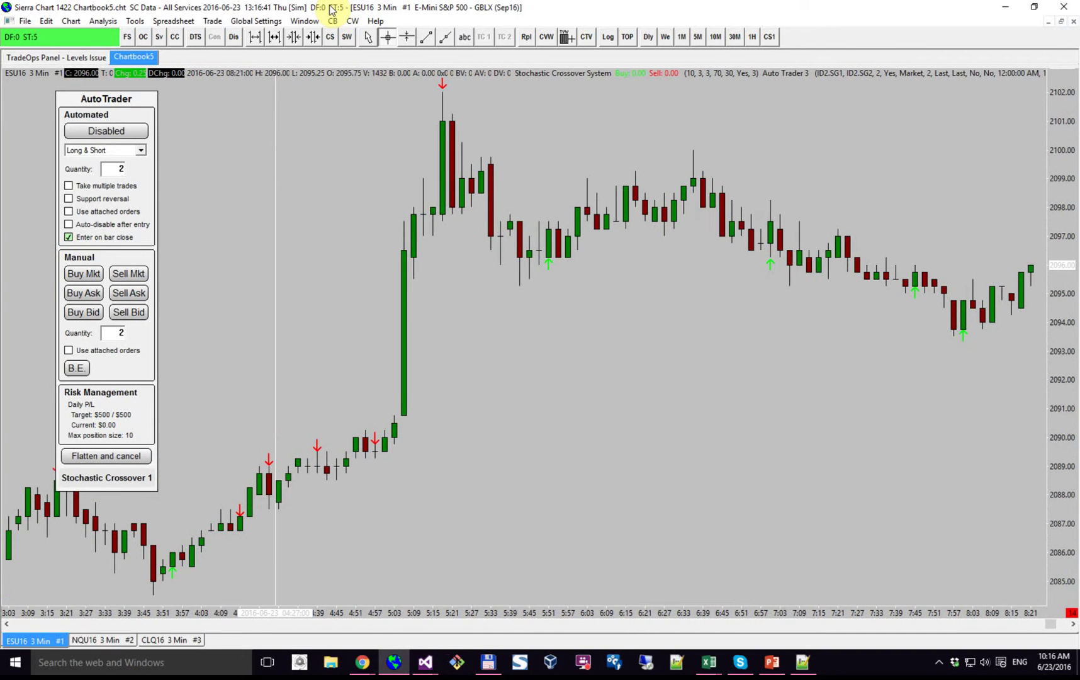
pyautogui.press('Left')
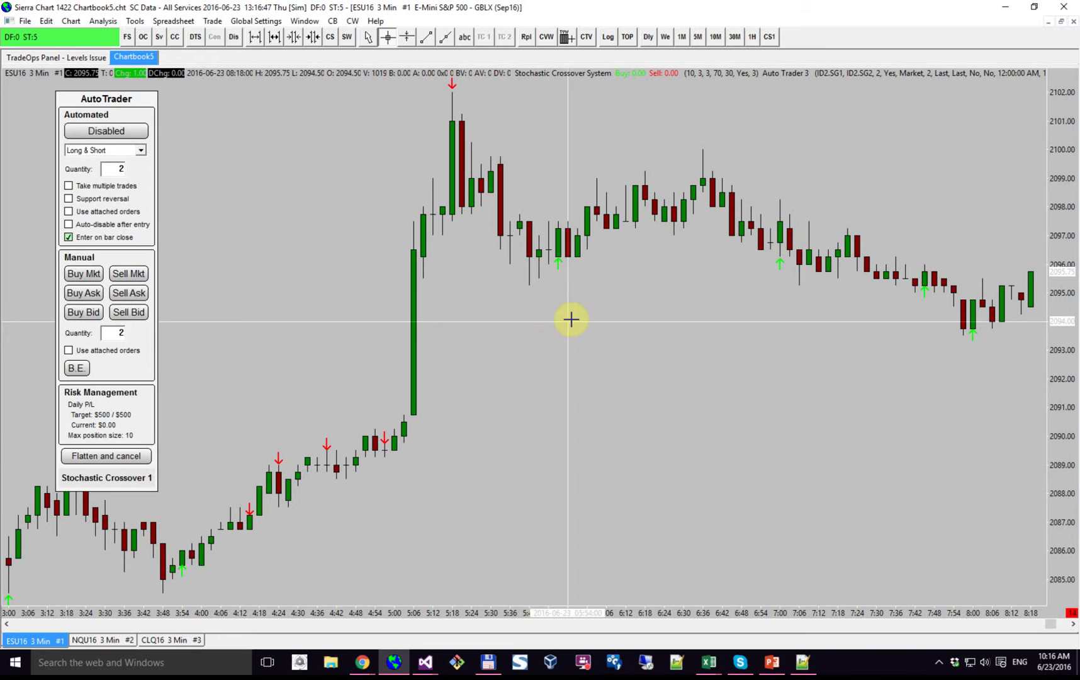
pyautogui.scroll(5, 317, 338)
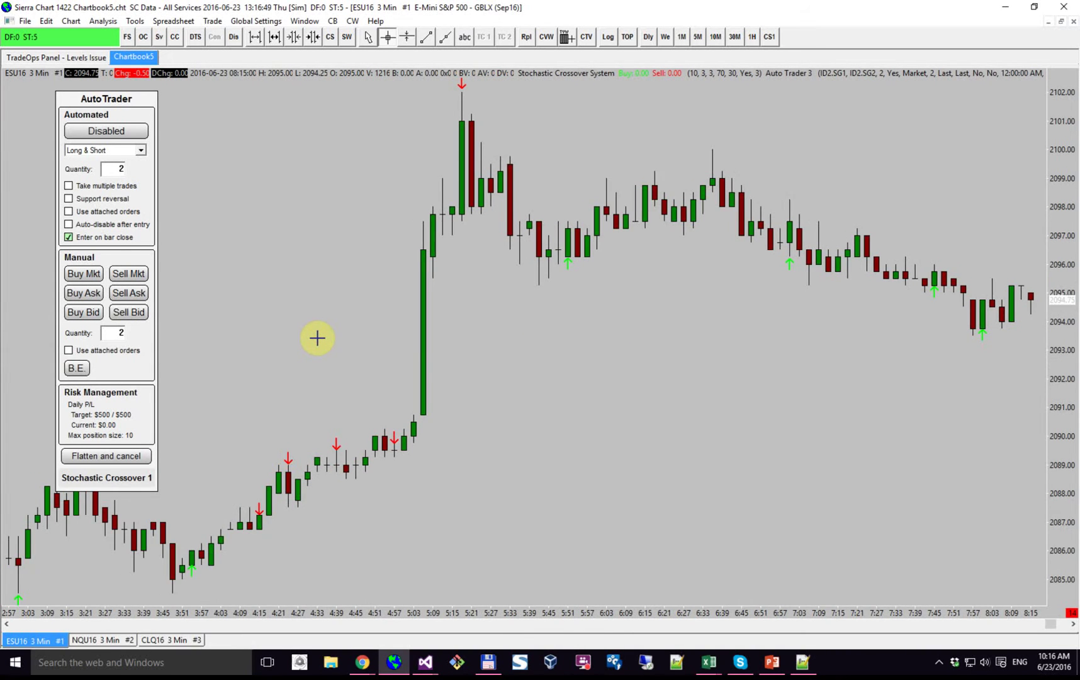
pyautogui.scroll(5, 317, 338)
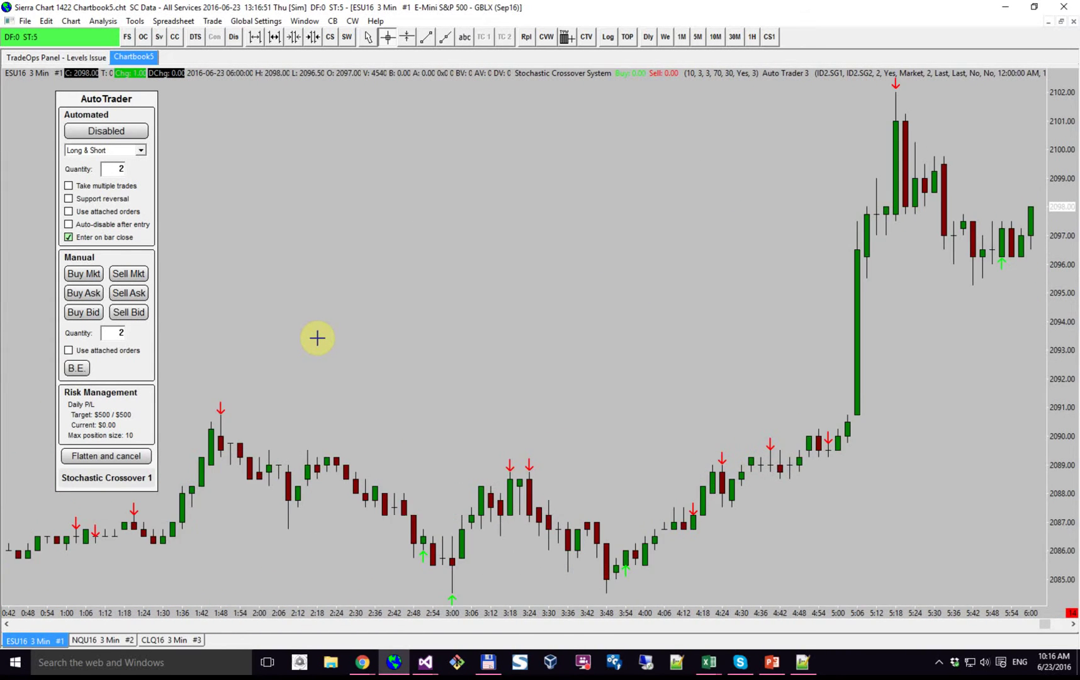
# Step: Start a standard replay of the ESU16 3-minute chart at 1.0 speed and pause it
pyautogui.hotkey('ctrl', 'r')
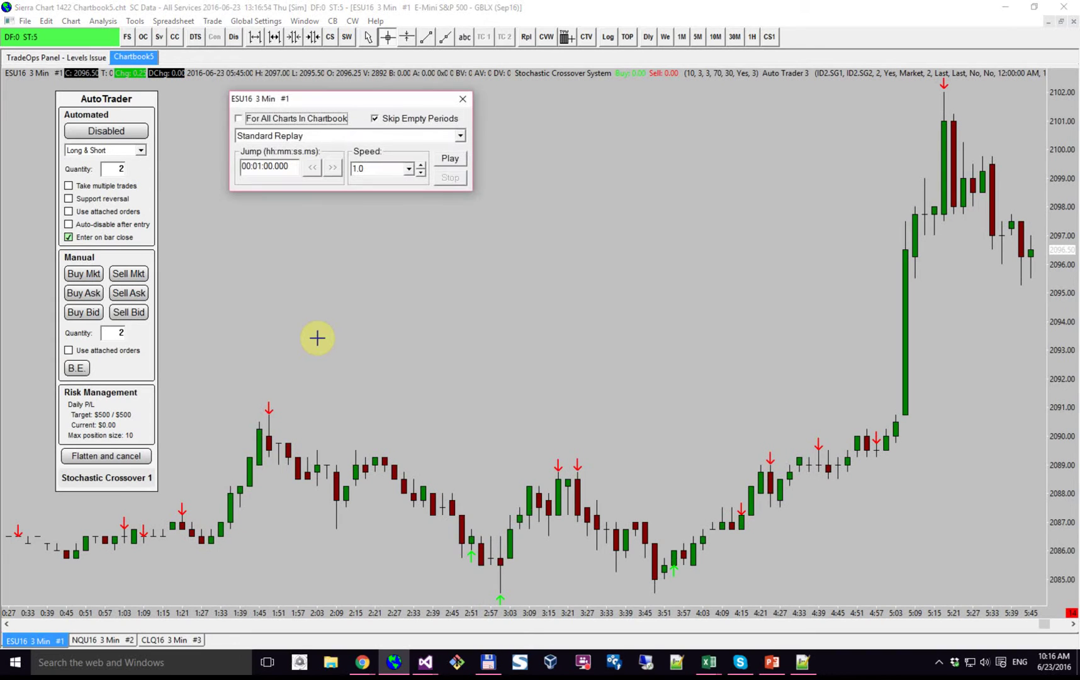
pyautogui.click(450, 159)
pyautogui.click(598, 358)
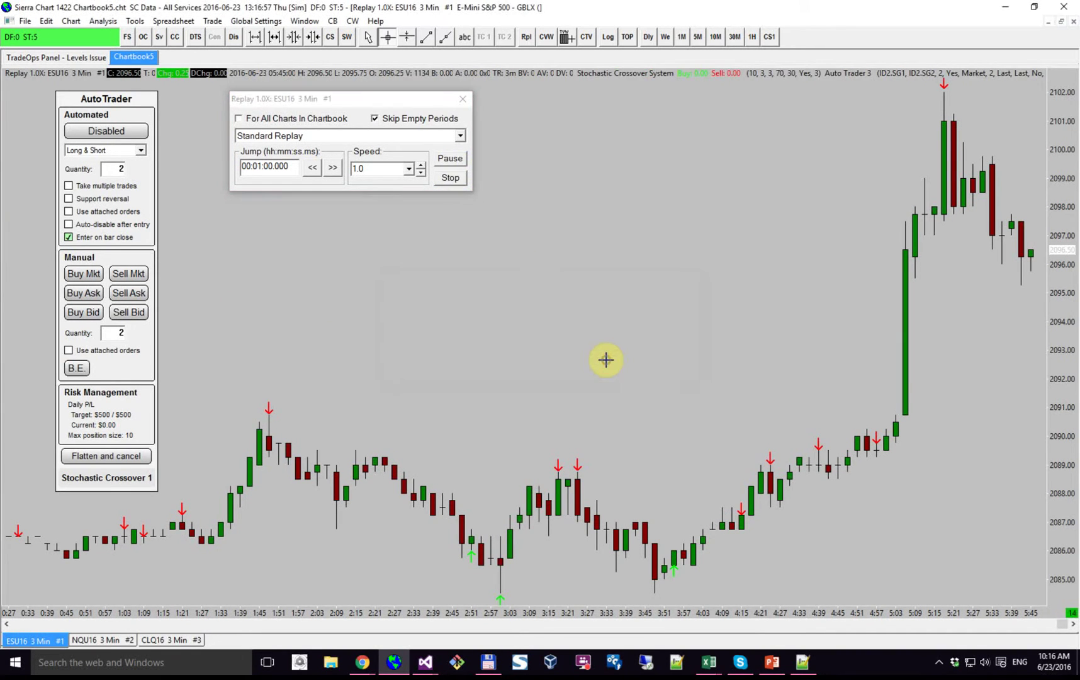
pyautogui.click(450, 159)
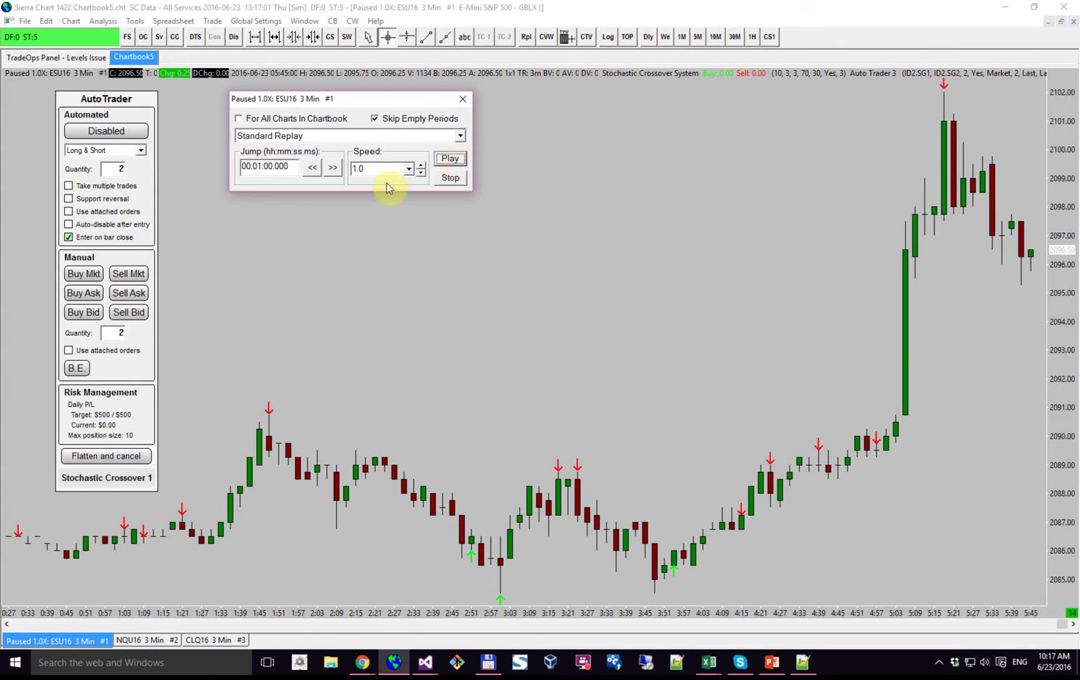
pyautogui.click(450, 159)
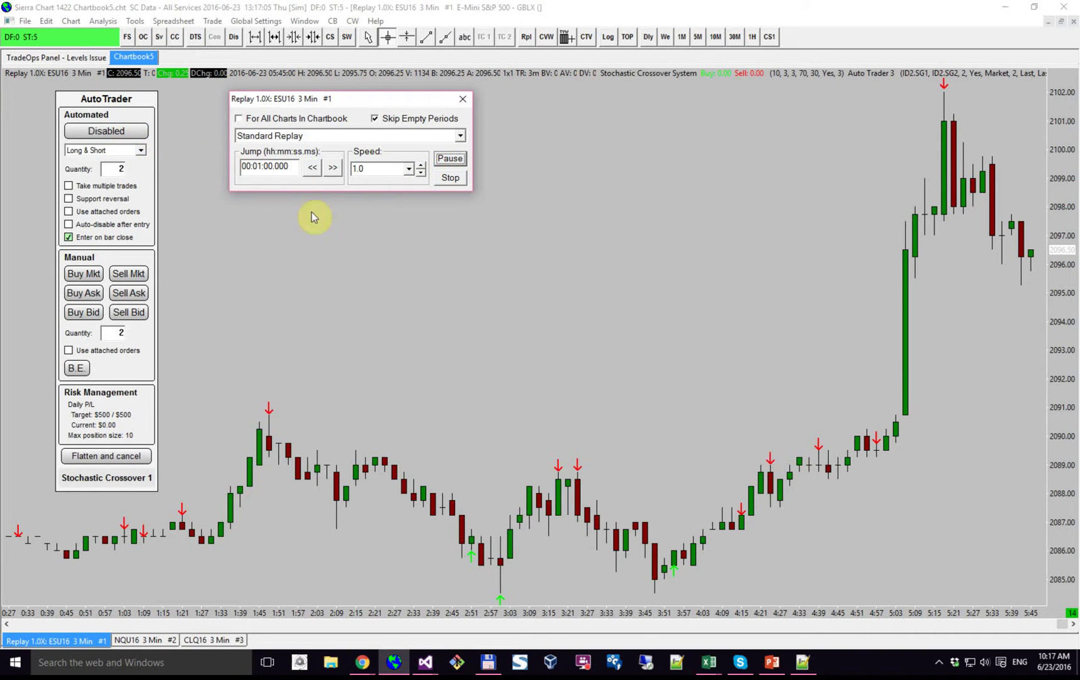
pyautogui.click(449, 159)
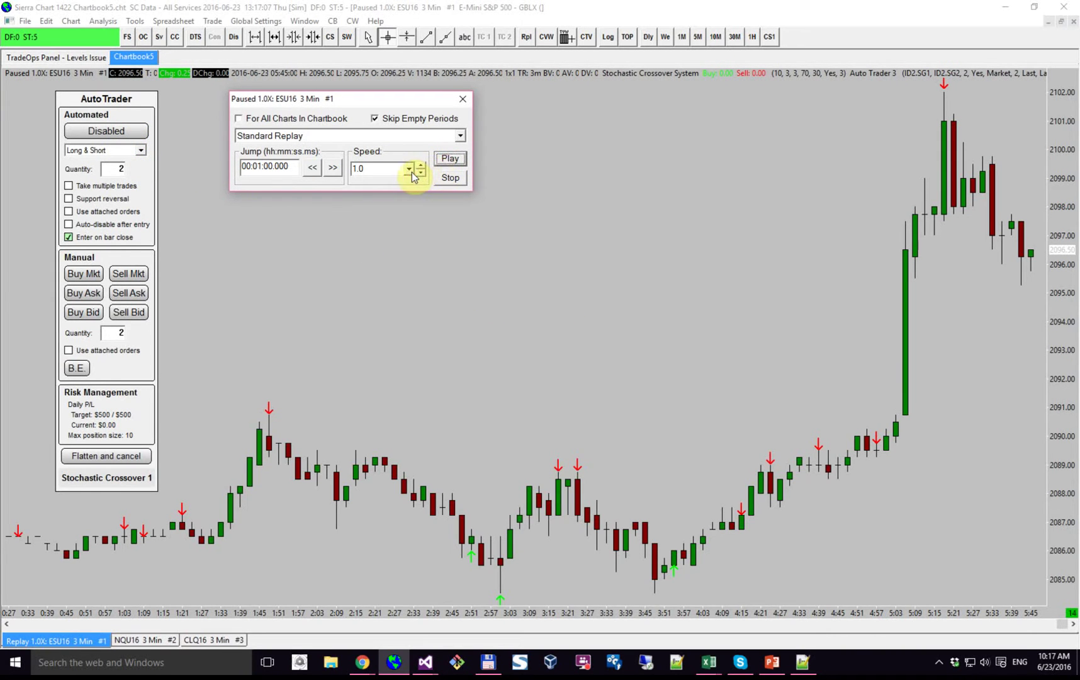
# Step: Set the replay speed to 60, run the replay to the 5:54 bar and pause it
pyautogui.click(409, 169)
pyautogui.click(384, 233)
pyautogui.click(449, 159)
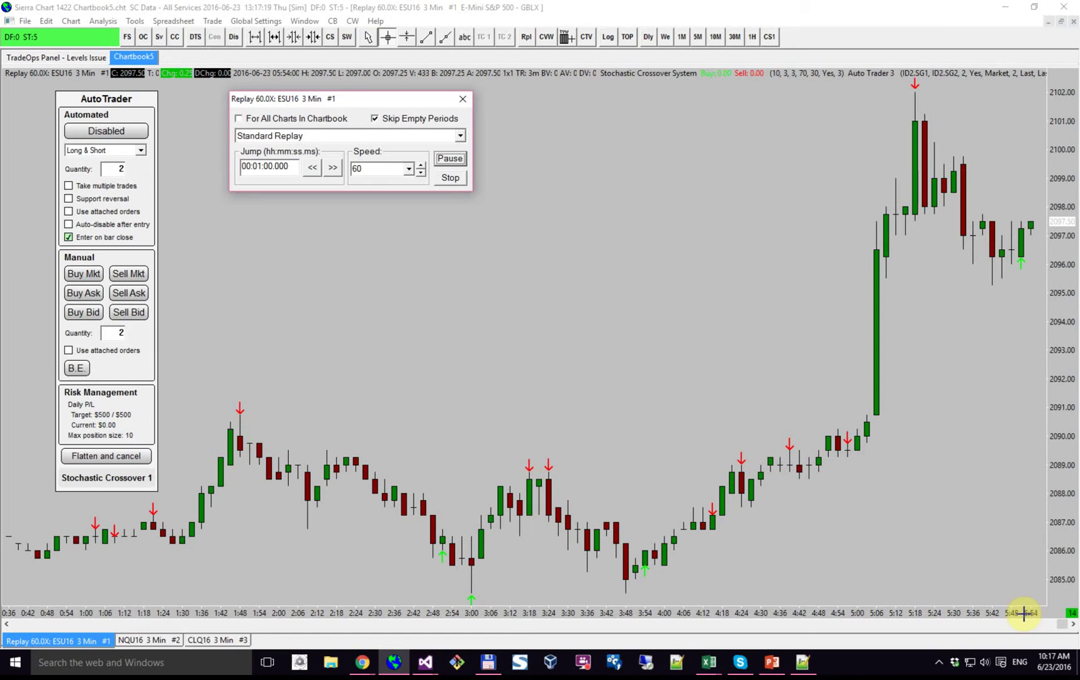
pyautogui.click(450, 159)
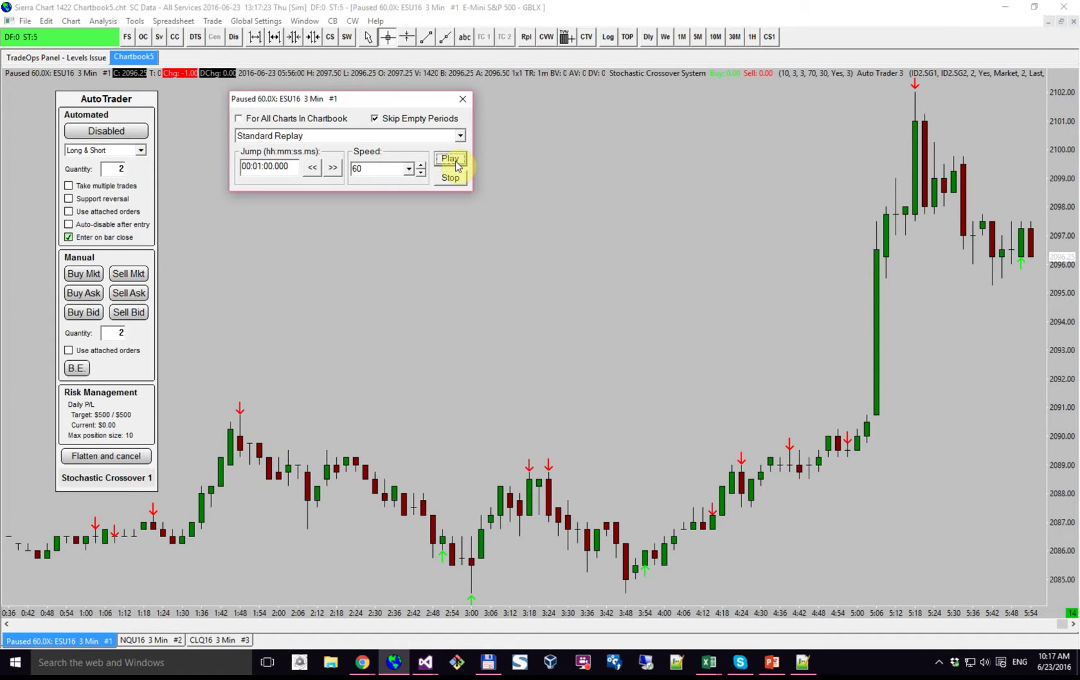
# Step: Enable automated trading in the AutoTrader panel, and run the replay through the 6:24 bar before pausing it
pyautogui.click(140, 136)
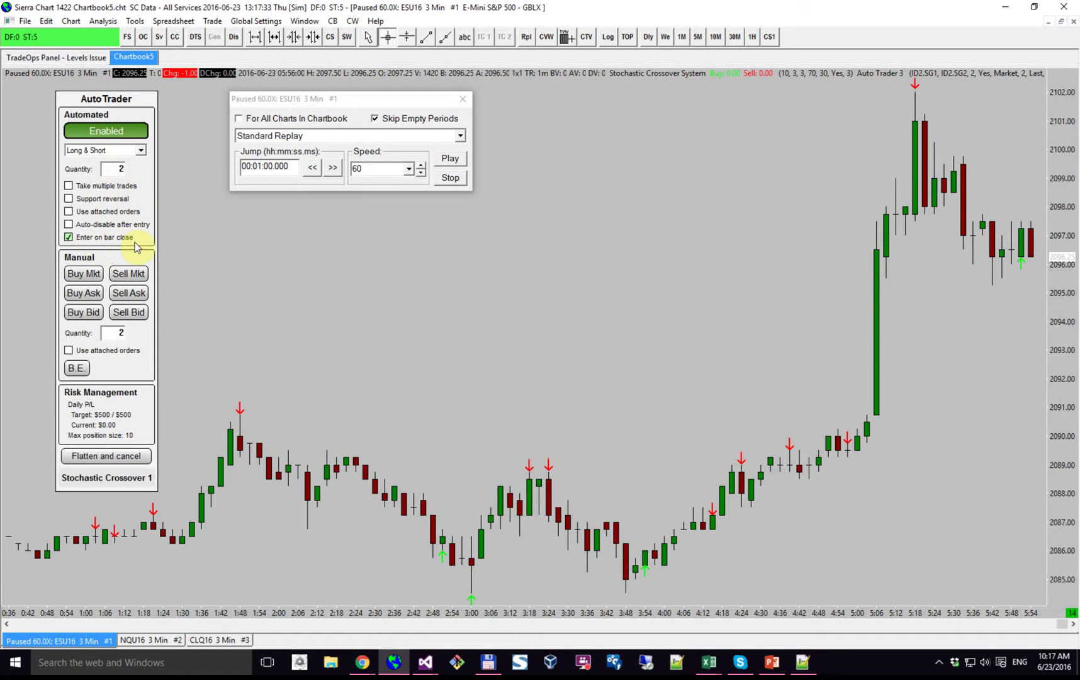
pyautogui.click(450, 158)
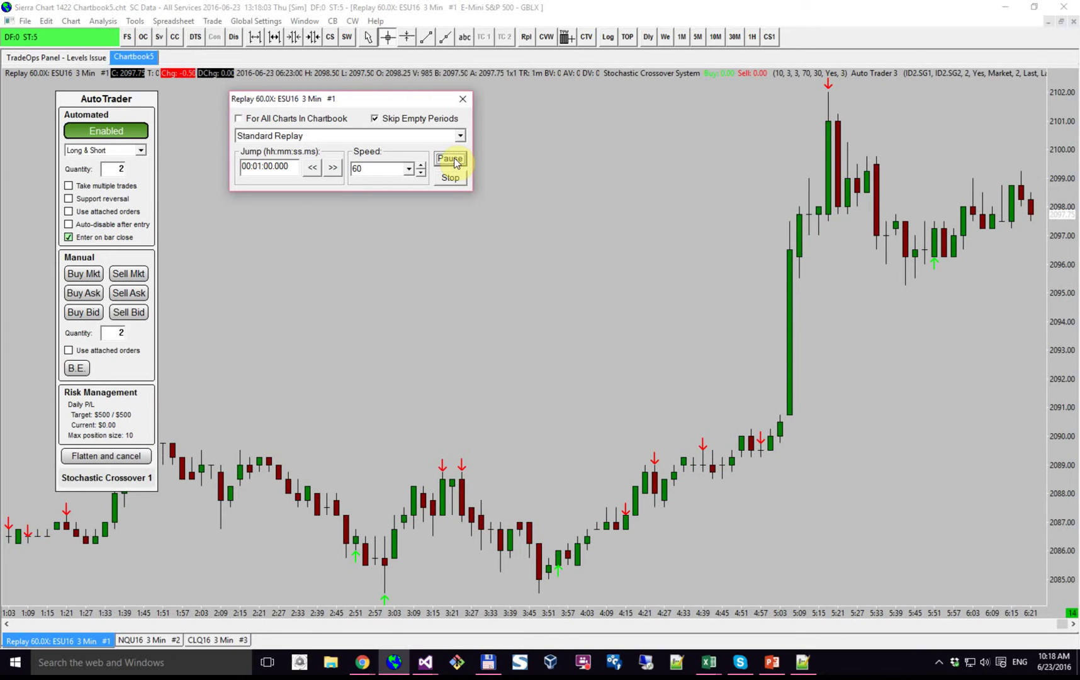
pyautogui.click(455, 161)
# Step: Set the replay speed to 120 and run the replay until the automated long entry is taken, pausing at the 7:06 bar
pyautogui.click(409, 169)
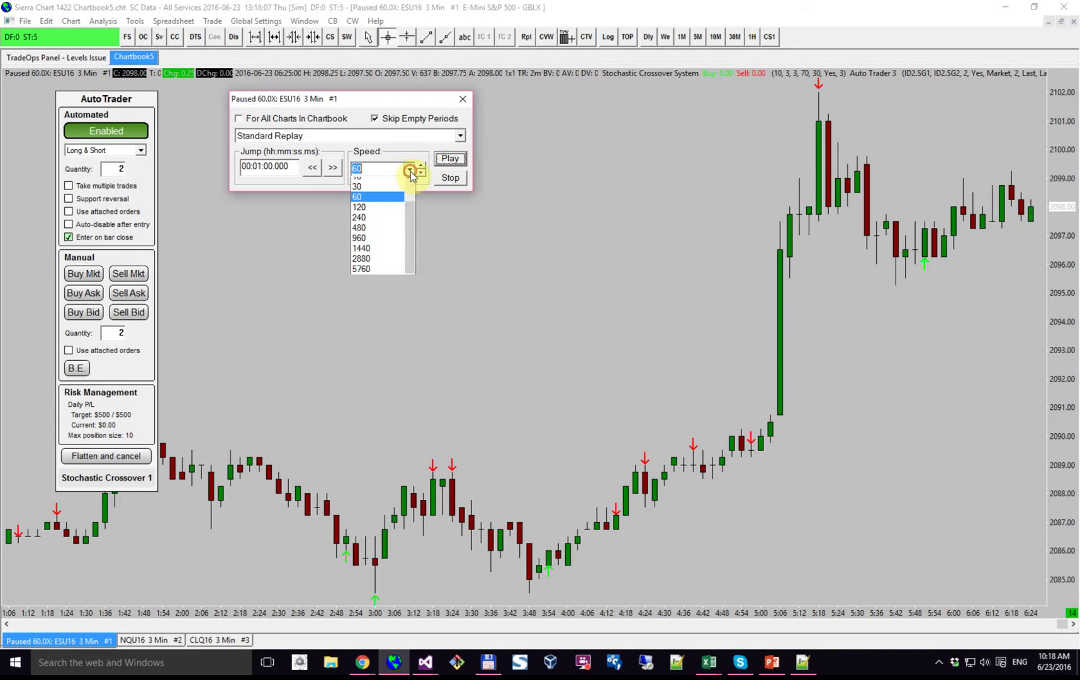
pyautogui.click(378, 206)
pyautogui.click(454, 160)
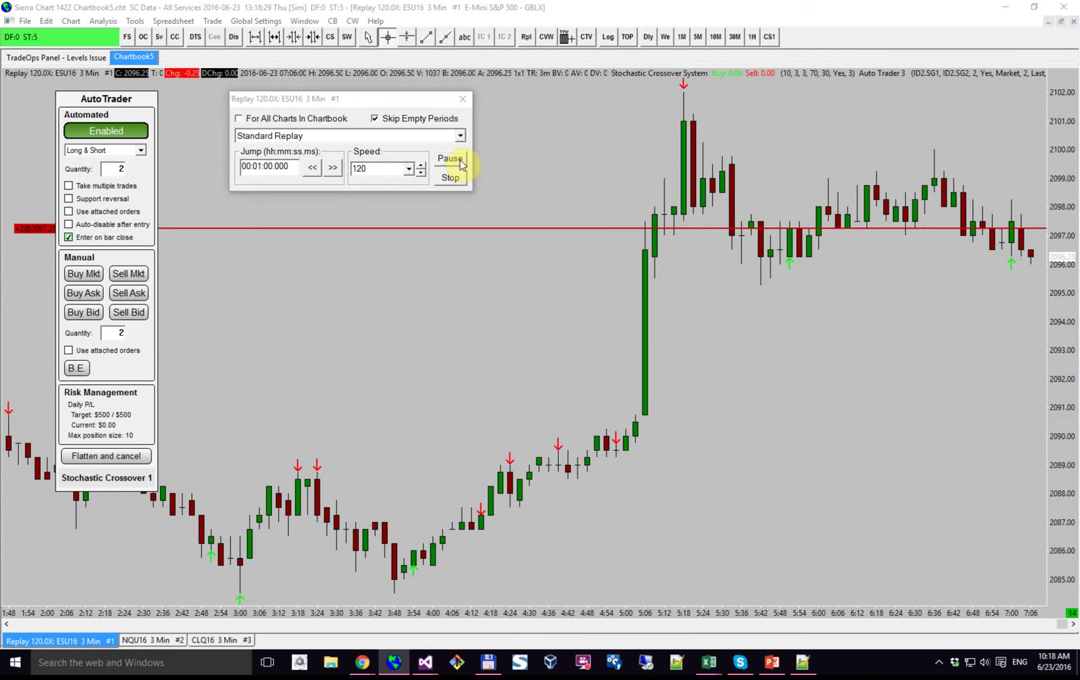
pyautogui.click(460, 162)
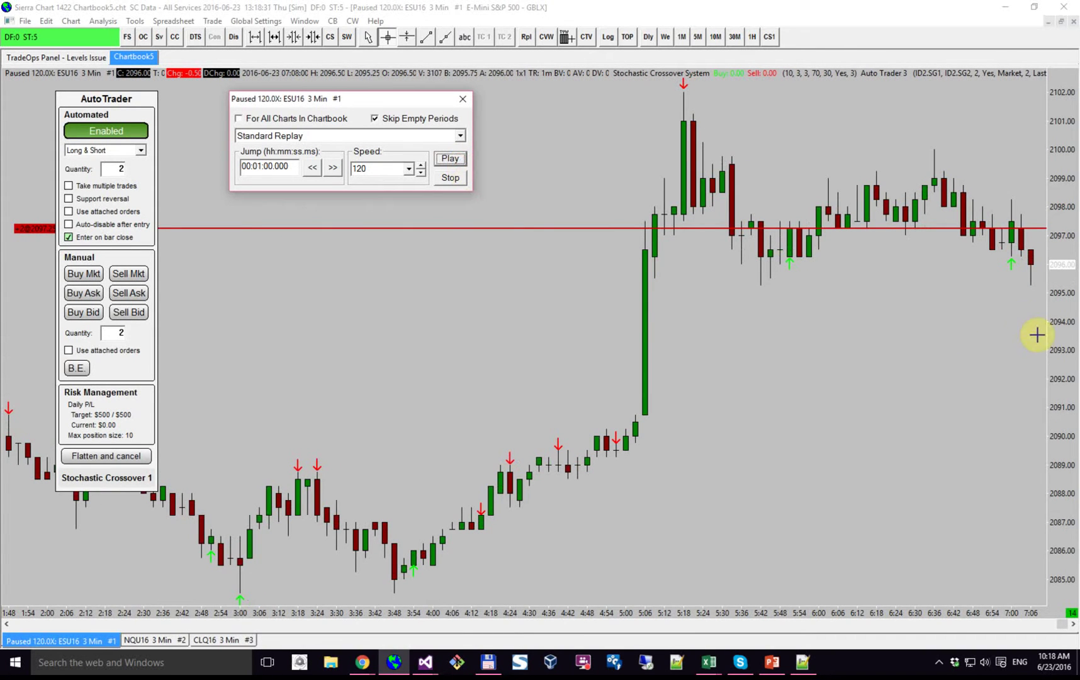
# Step: Move the AutoTrader panel clear of the position line's label and show order fills on the chart
pyautogui.click(1012, 307)
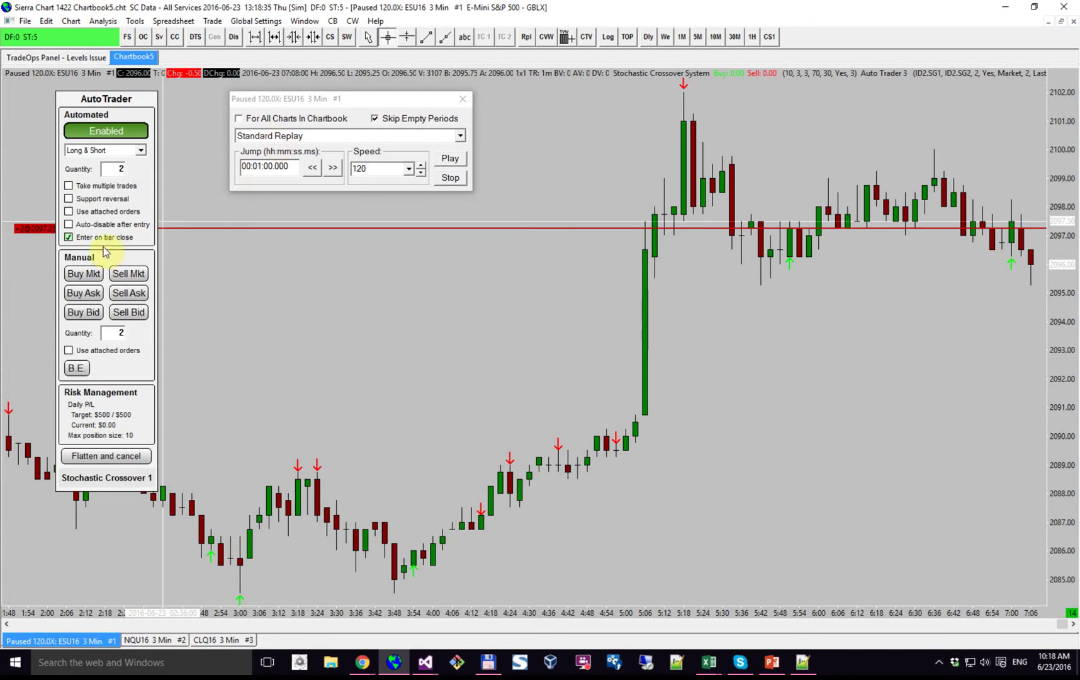
pyautogui.moveTo(97, 96); pyautogui.dragTo(138, 160)
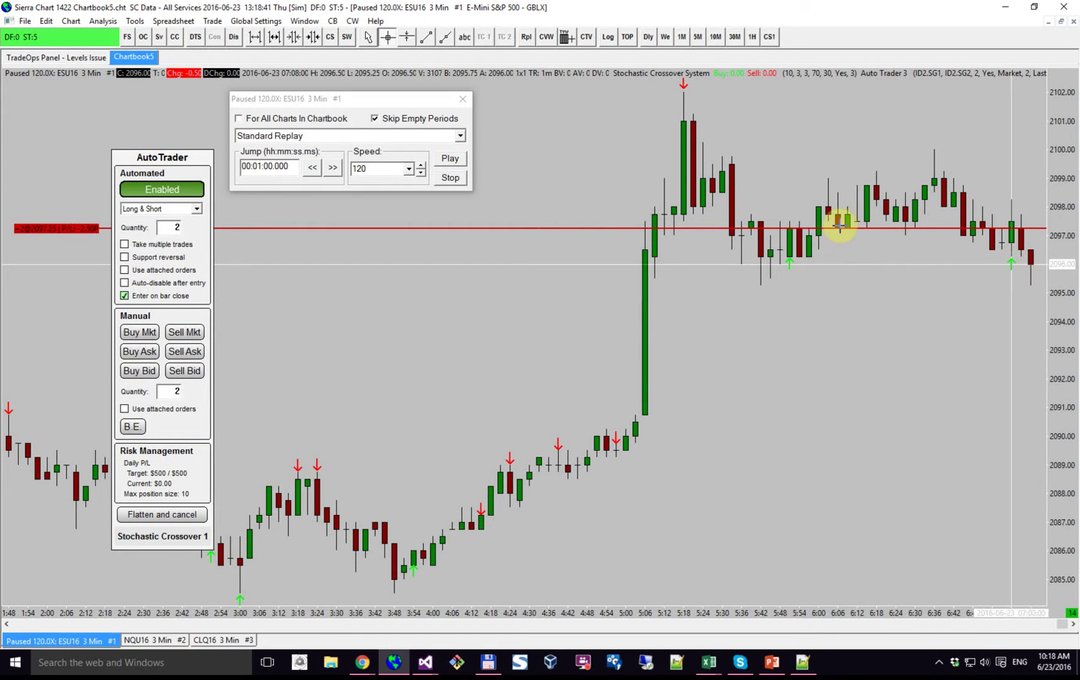
pyautogui.click(211, 21)
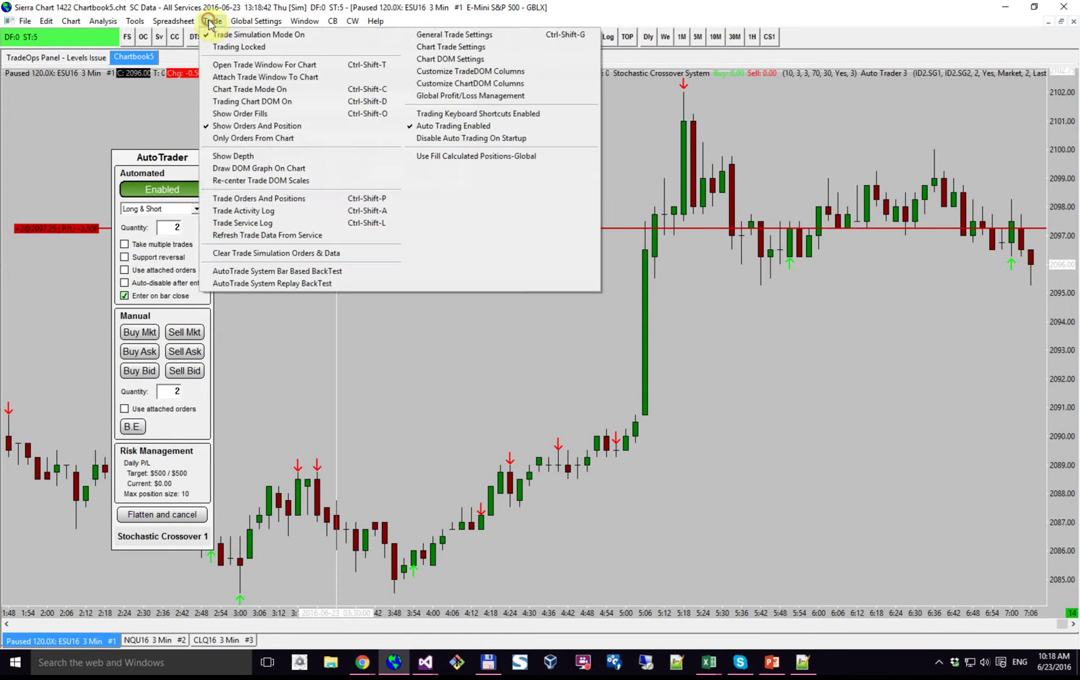
pyautogui.click(252, 115)
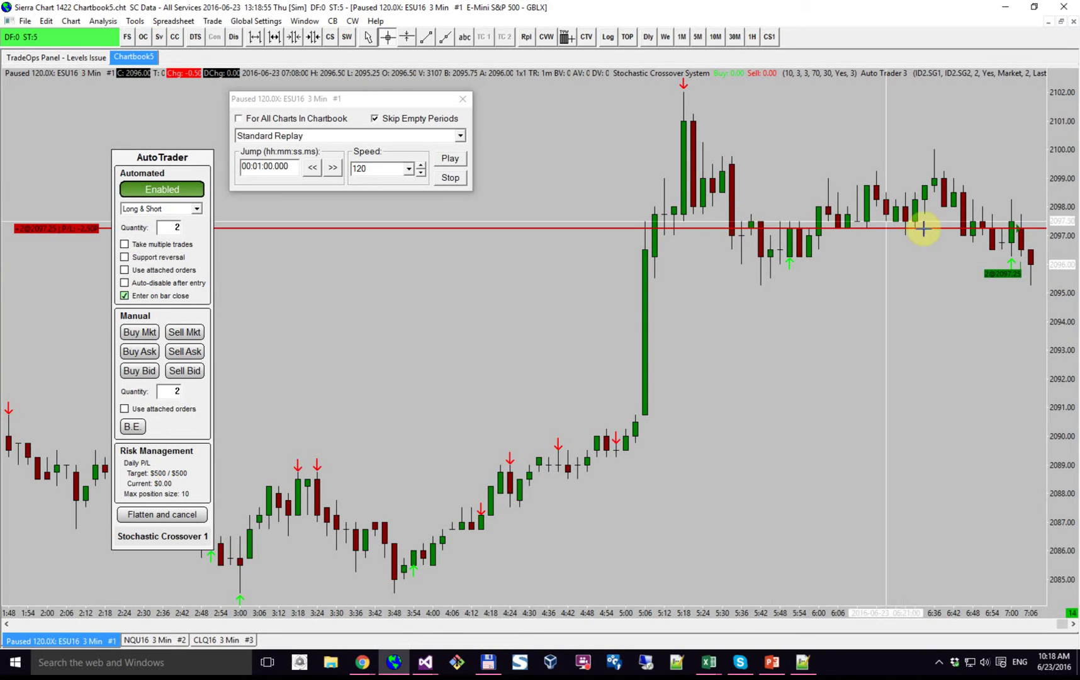
pyautogui.moveTo(1057, 222); pyautogui.dragTo(1061, 169)
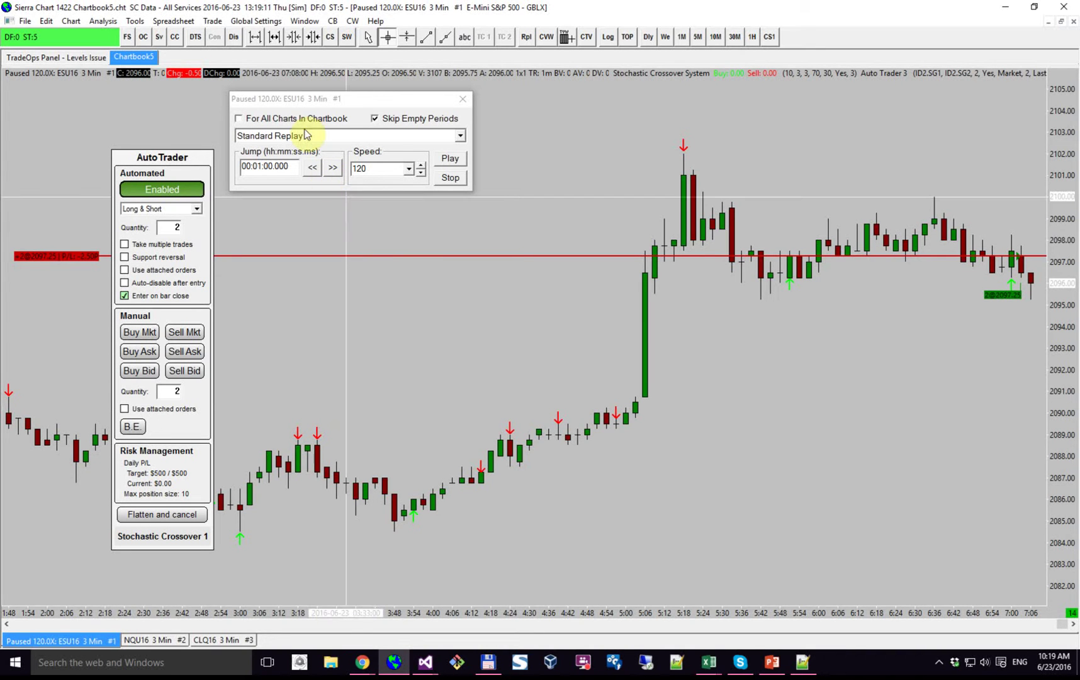
pyautogui.click(212, 21)
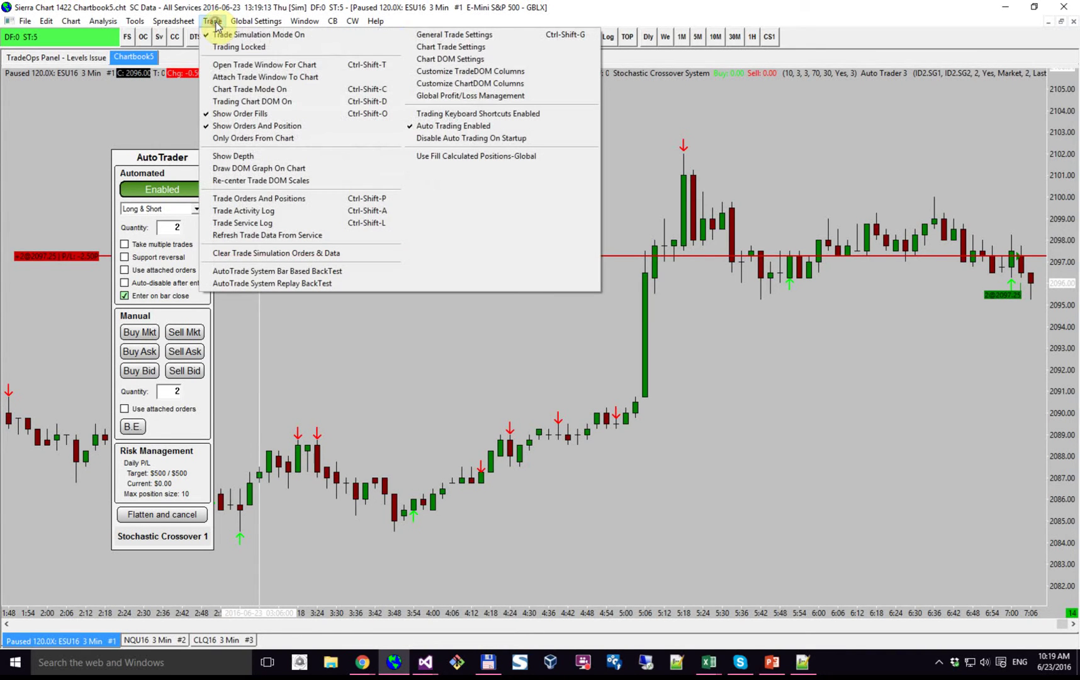
pyautogui.click(481, 398)
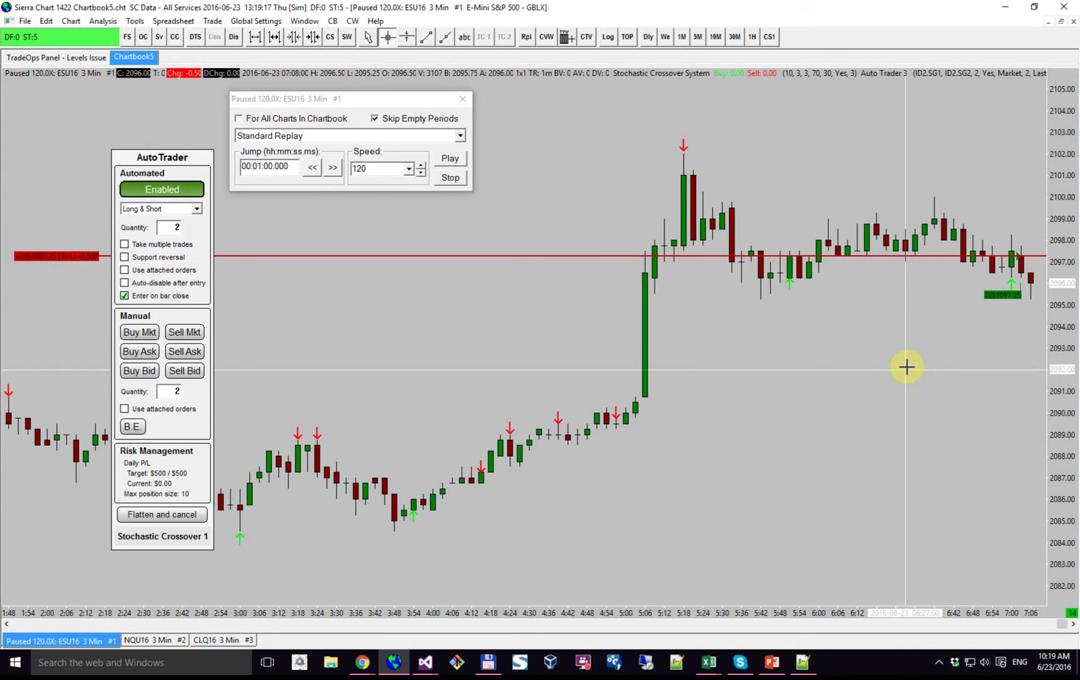
pyautogui.rightClick(919, 304)
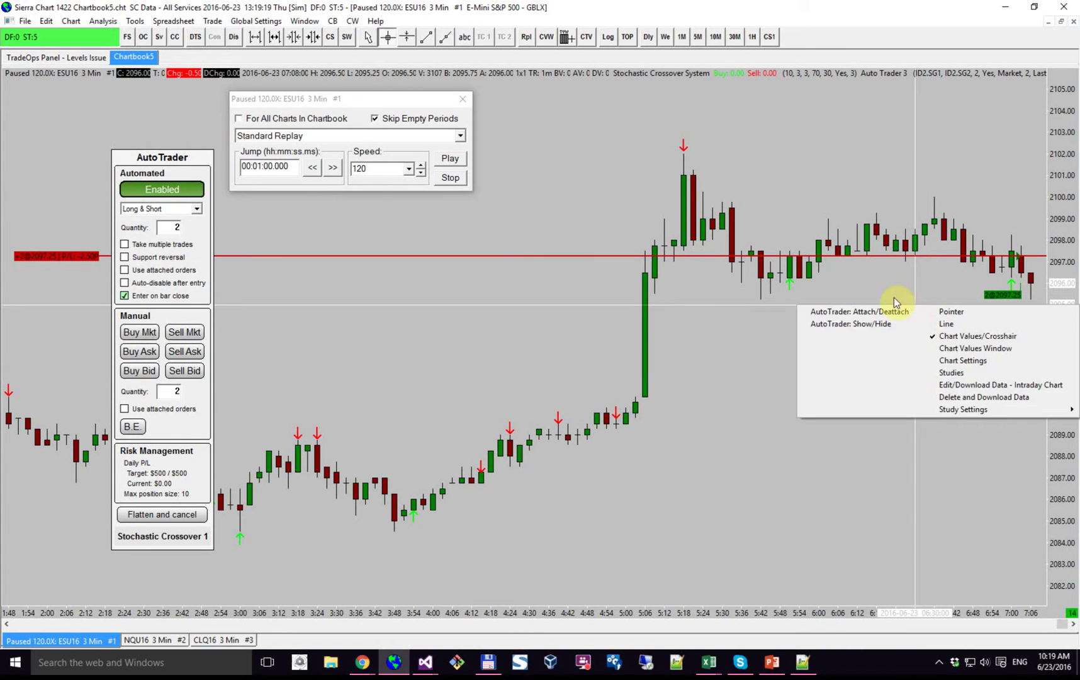
pyautogui.click(791, 292)
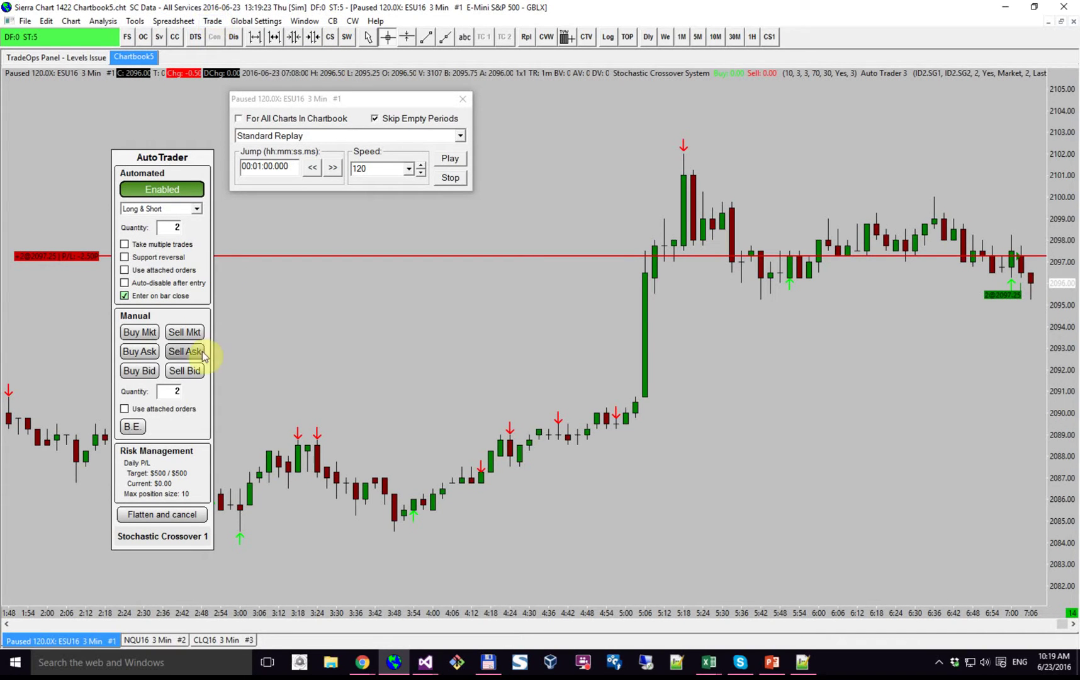
# Step: Resume the replay at speed 2 and close the long position with a manual market sell of 2 contracts
pyautogui.click(409, 169)
pyautogui.moveTo(412, 230); pyautogui.dragTo(411, 191)
pyautogui.click(391, 195)
pyautogui.click(445, 165)
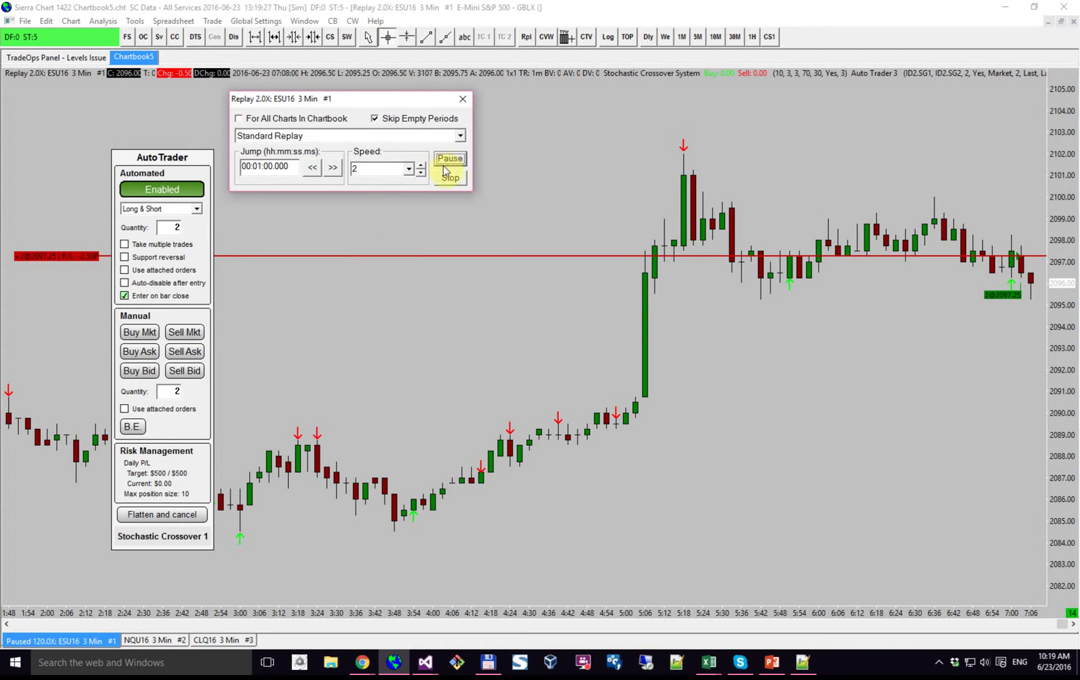
pyautogui.click(185, 332)
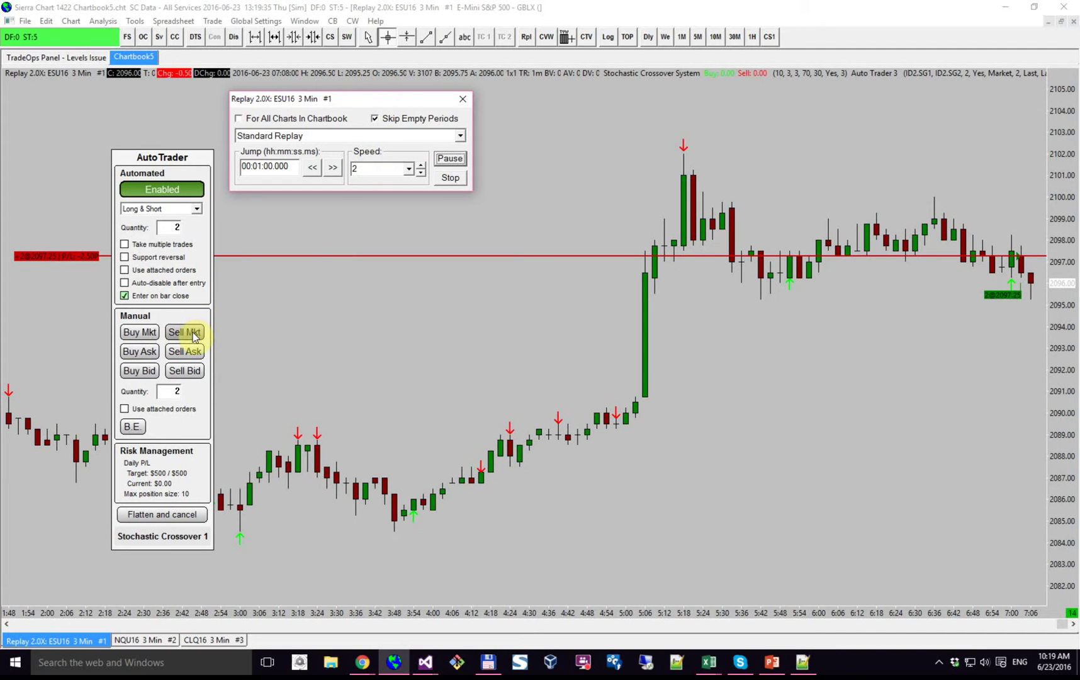
pyautogui.click(192, 334)
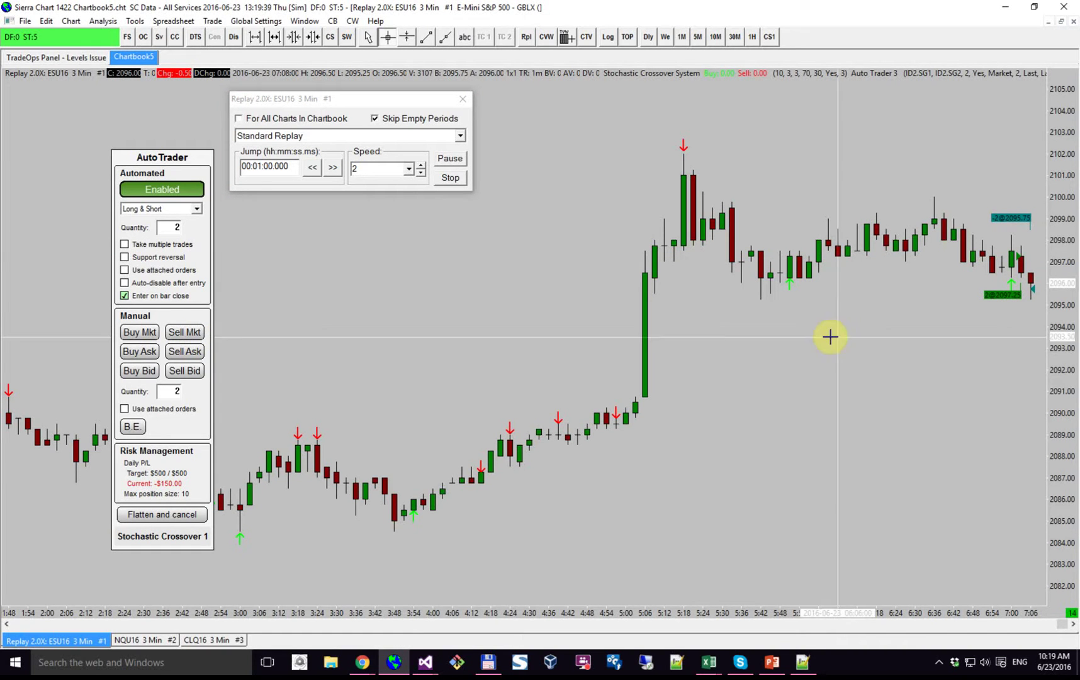
# Step: Attach the trade window to the chart and review its Target 1 and Stop All attached orders
pyautogui.click(212, 21)
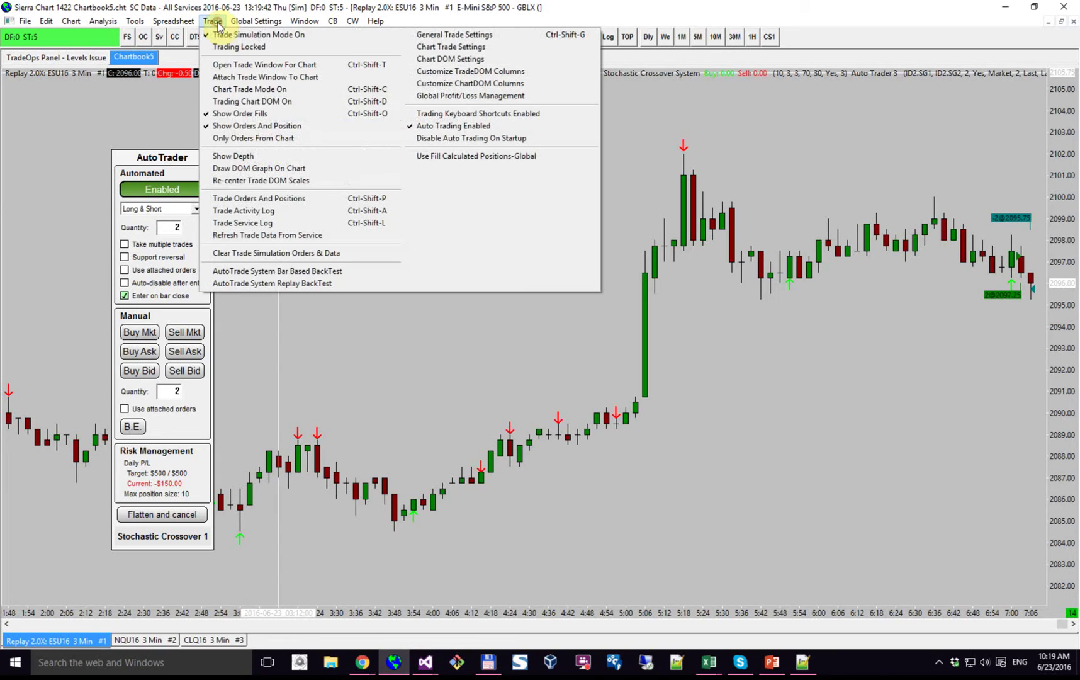
pyautogui.click(262, 76)
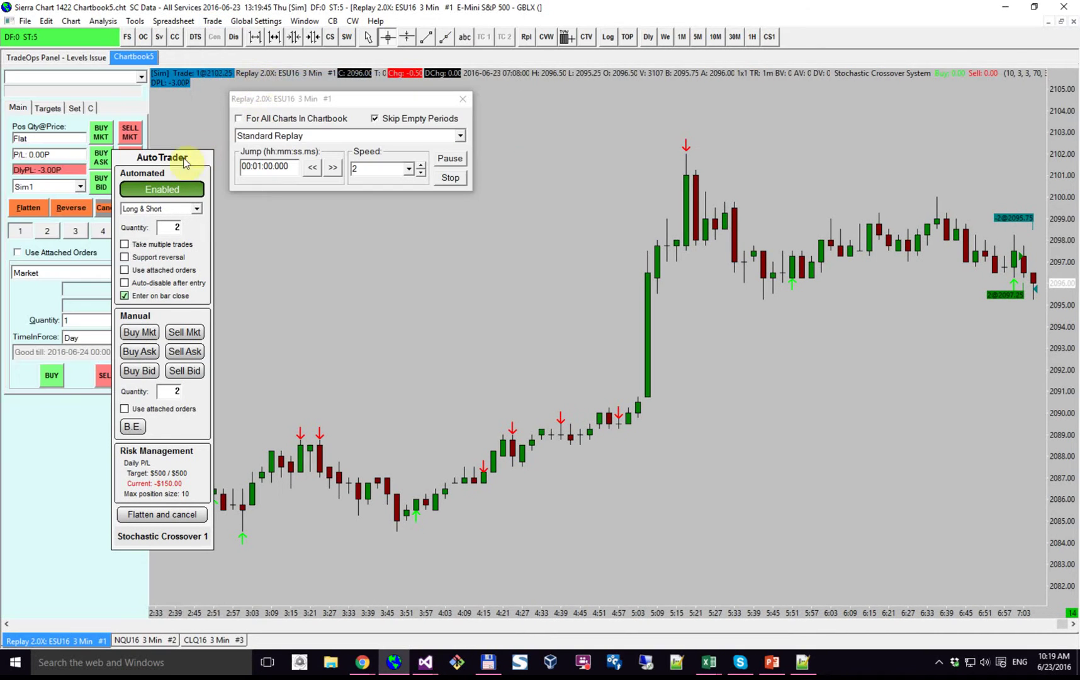
pyautogui.click(48, 108)
pyautogui.click(66, 125)
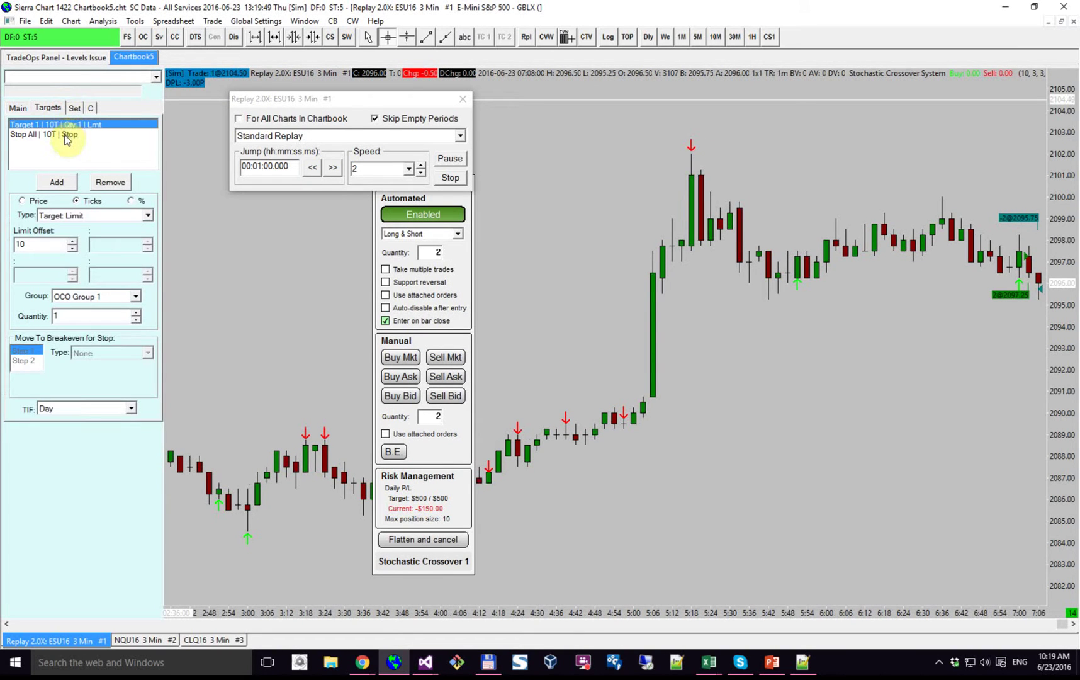
pyautogui.click(66, 135)
pyautogui.click(67, 126)
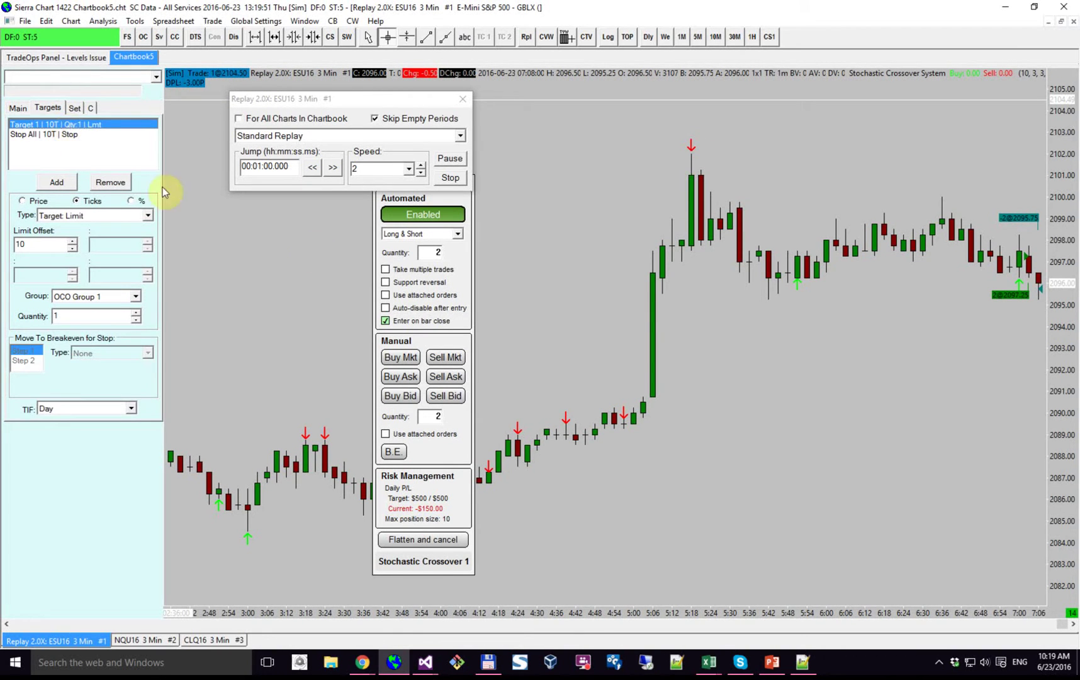
# Step: Turn on attached orders for automated trades in the AutoTrader panel and recheck the Target 1 and Stop All orders
pyautogui.click(437, 296)
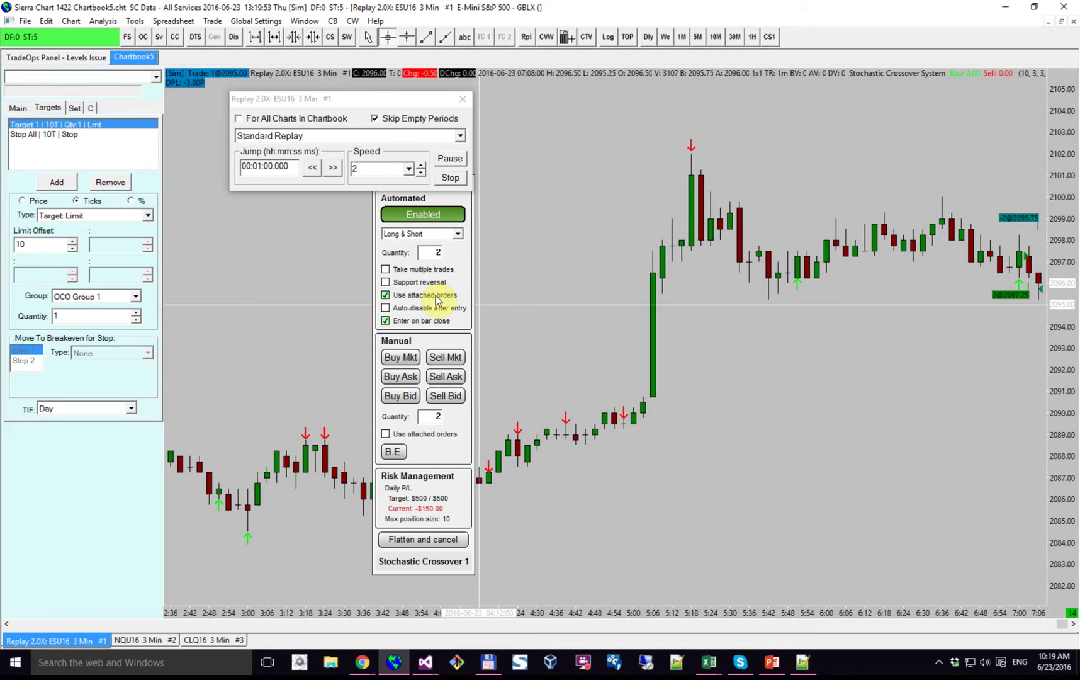
pyautogui.moveTo(439, 197); pyautogui.dragTo(348, 218)
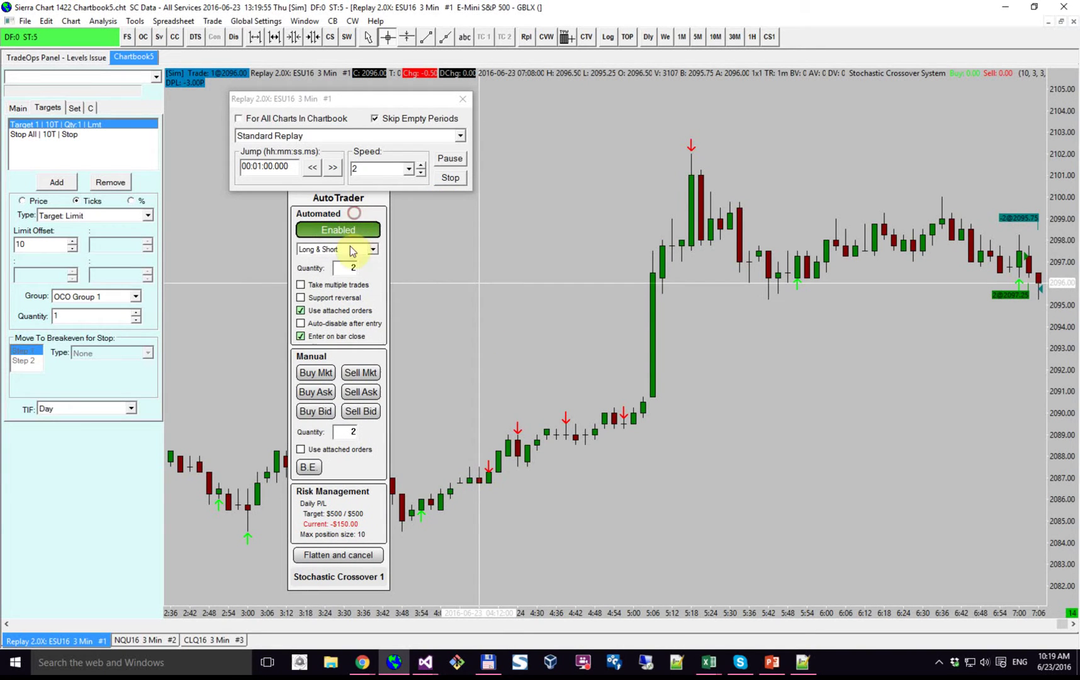
pyautogui.click(55, 135)
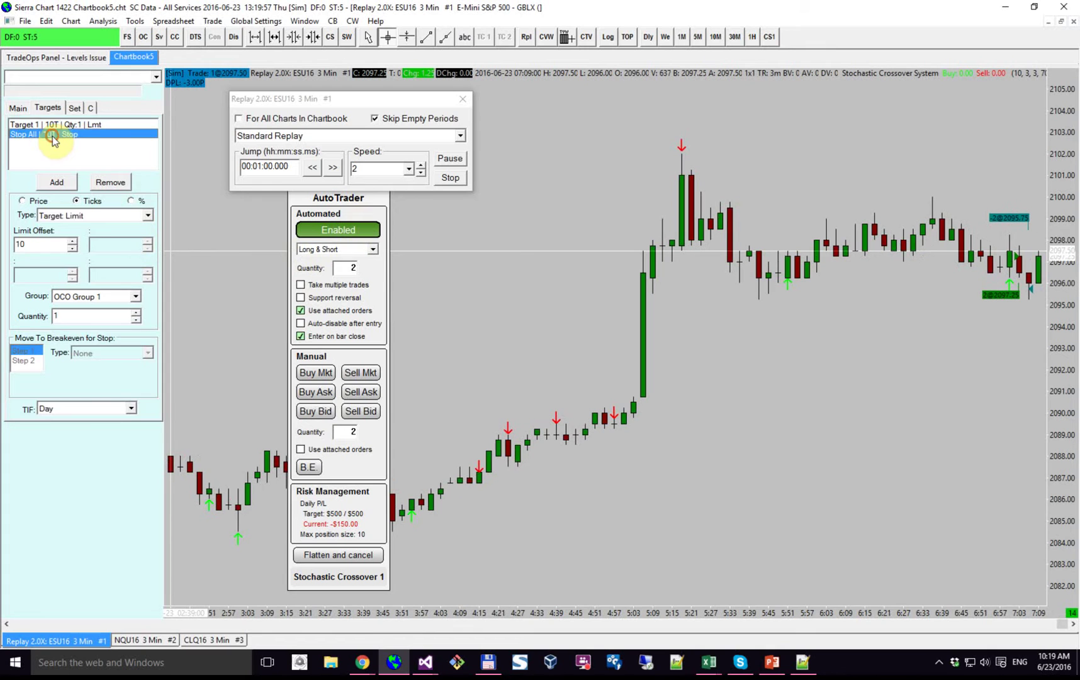
pyautogui.click(54, 126)
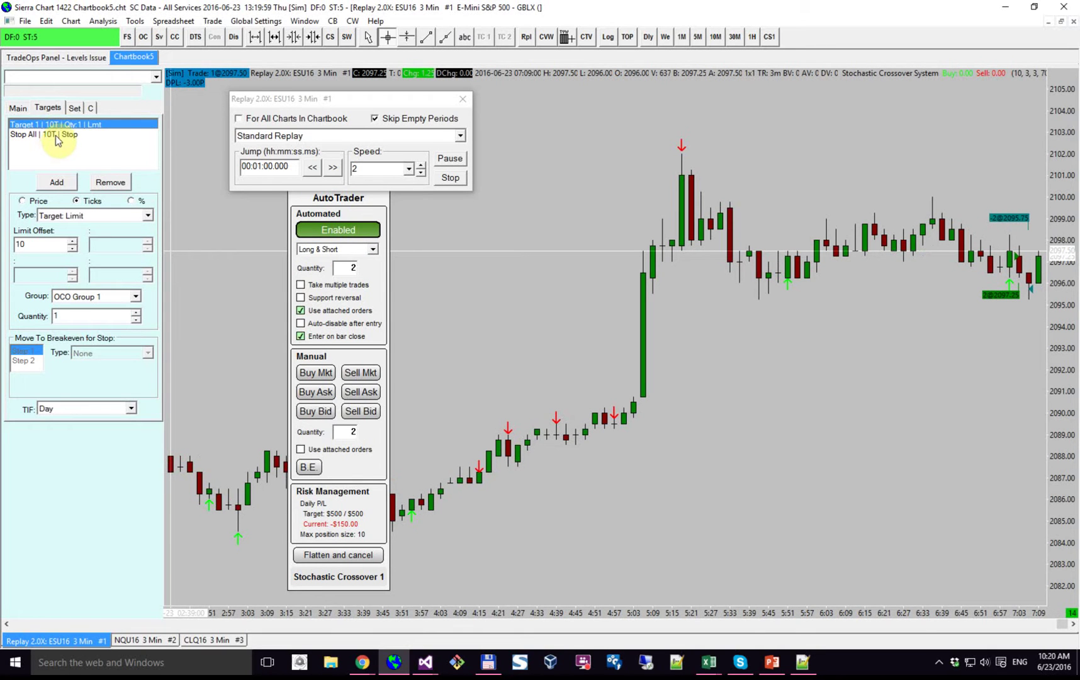
pyautogui.click(55, 134)
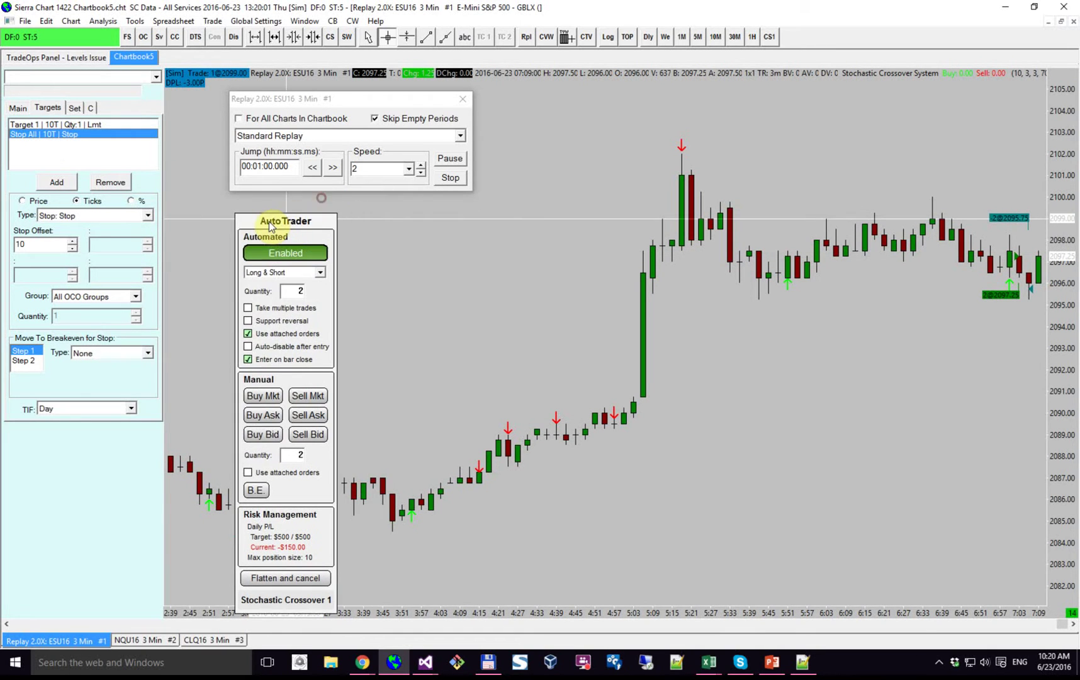
pyautogui.moveTo(322, 202); pyautogui.dragTo(269, 227)
# Step: Pause the replay, set its speed to 60 and resume it with attached orders active
pyautogui.click(444, 157)
pyautogui.click(408, 169)
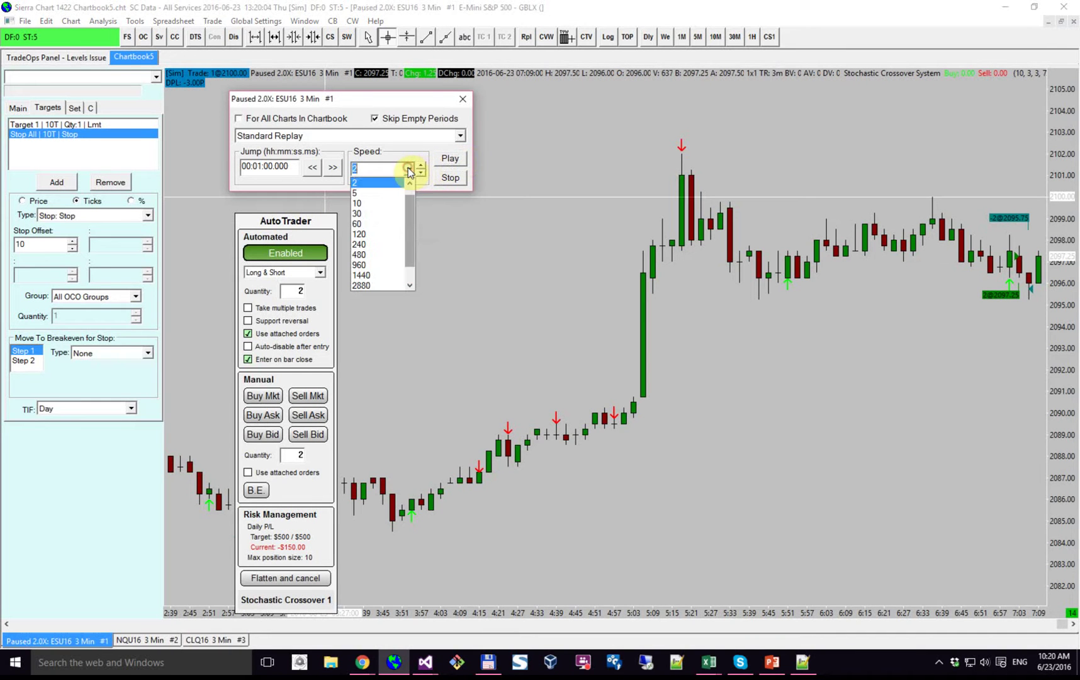
pyautogui.click(386, 224)
pyautogui.click(447, 160)
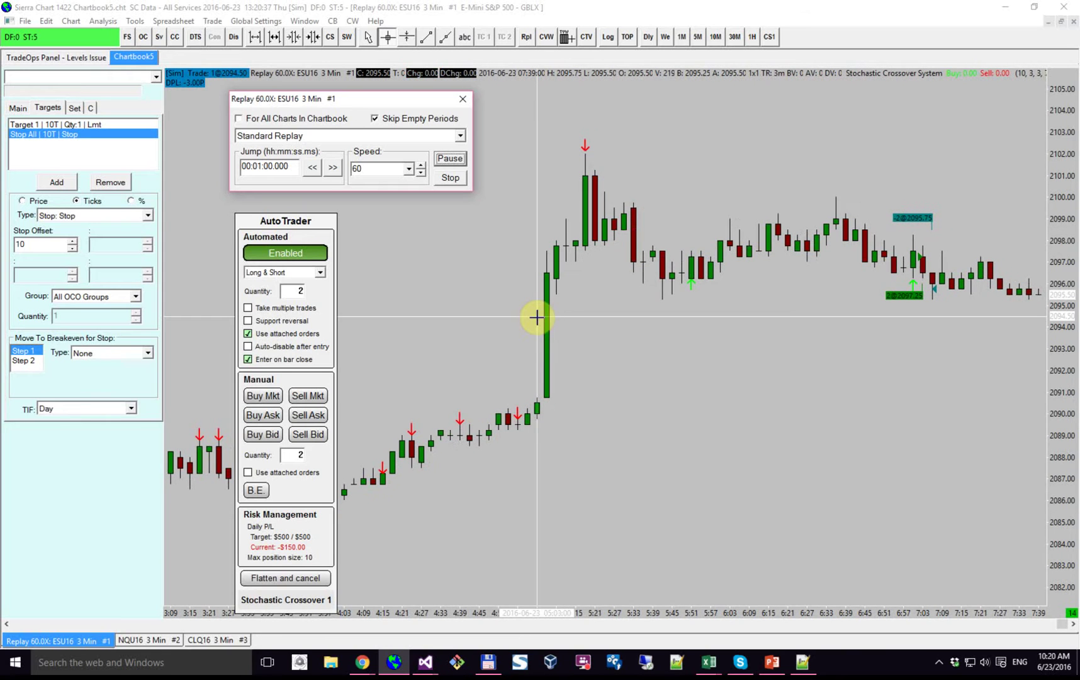
# Step: Pause the replay and reposition the AutoTrader panel around the open position's target and stop lines on the ESU16 chart
pyautogui.click(450, 159)
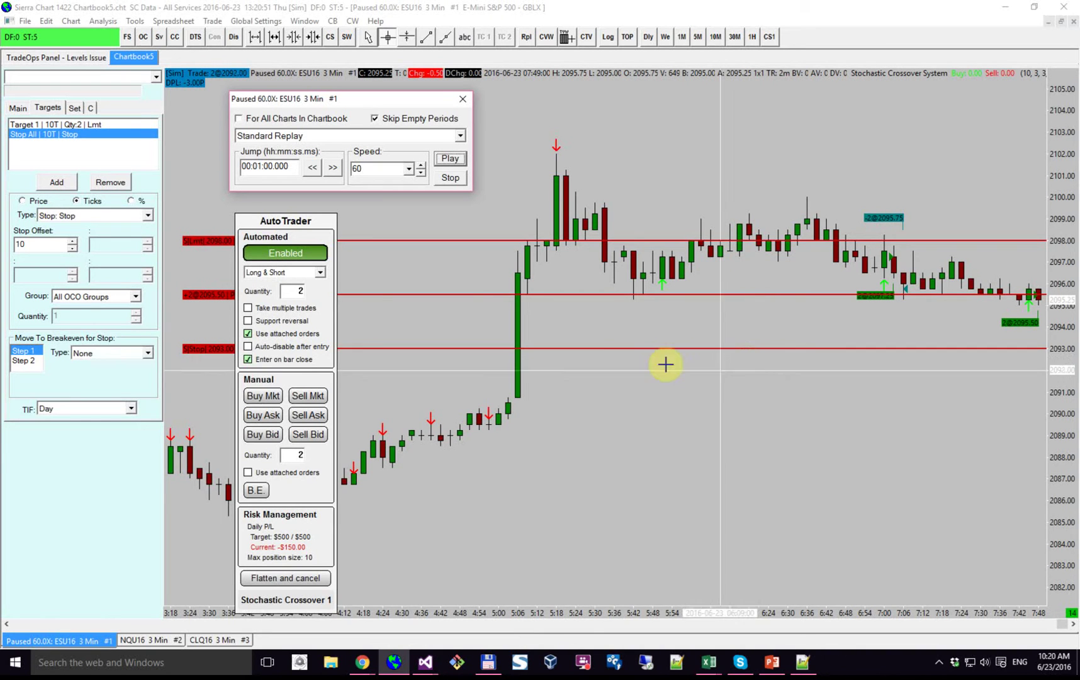
pyautogui.moveTo(300, 230); pyautogui.dragTo(817, 131)
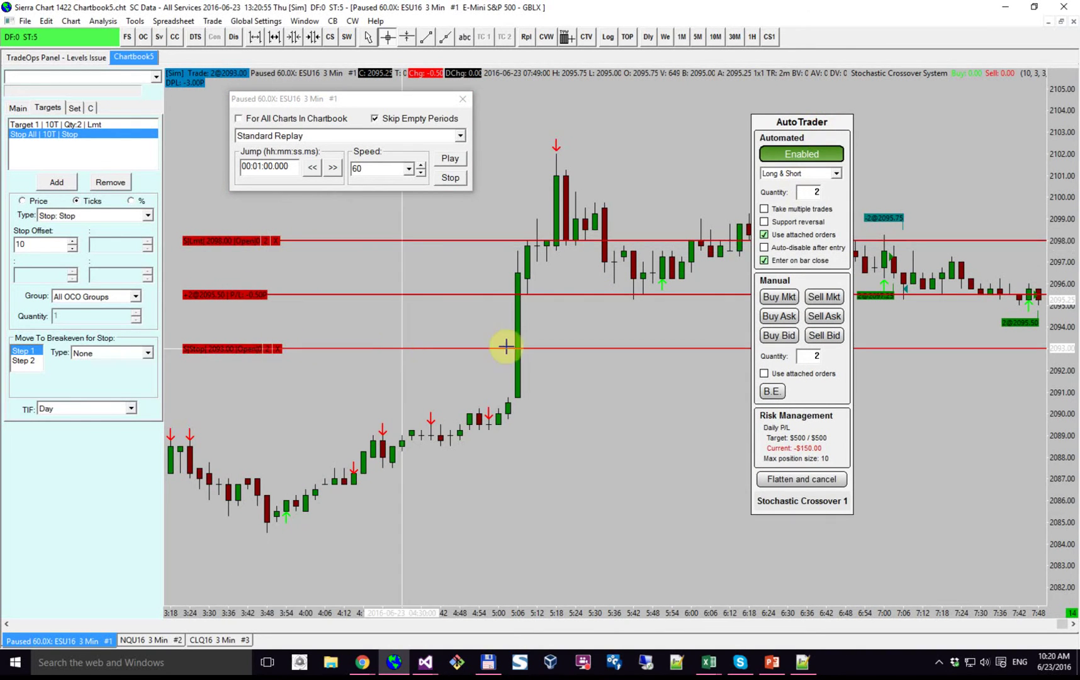
pyautogui.moveTo(792, 121); pyautogui.dragTo(367, 209)
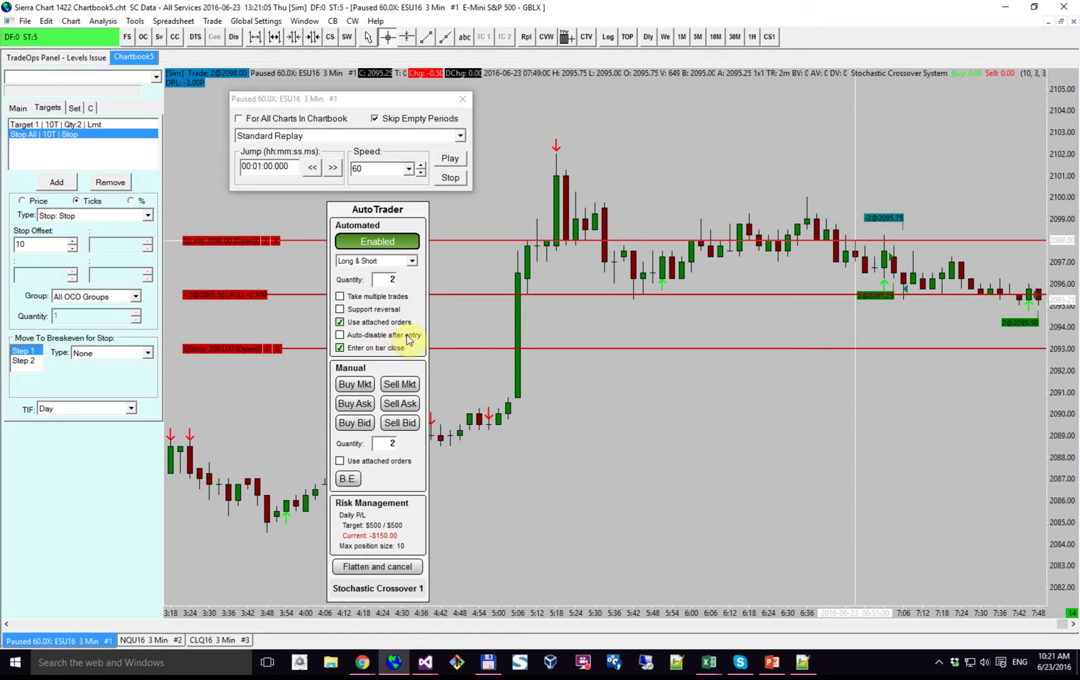
pyautogui.moveTo(382, 211); pyautogui.dragTo(559, 101)
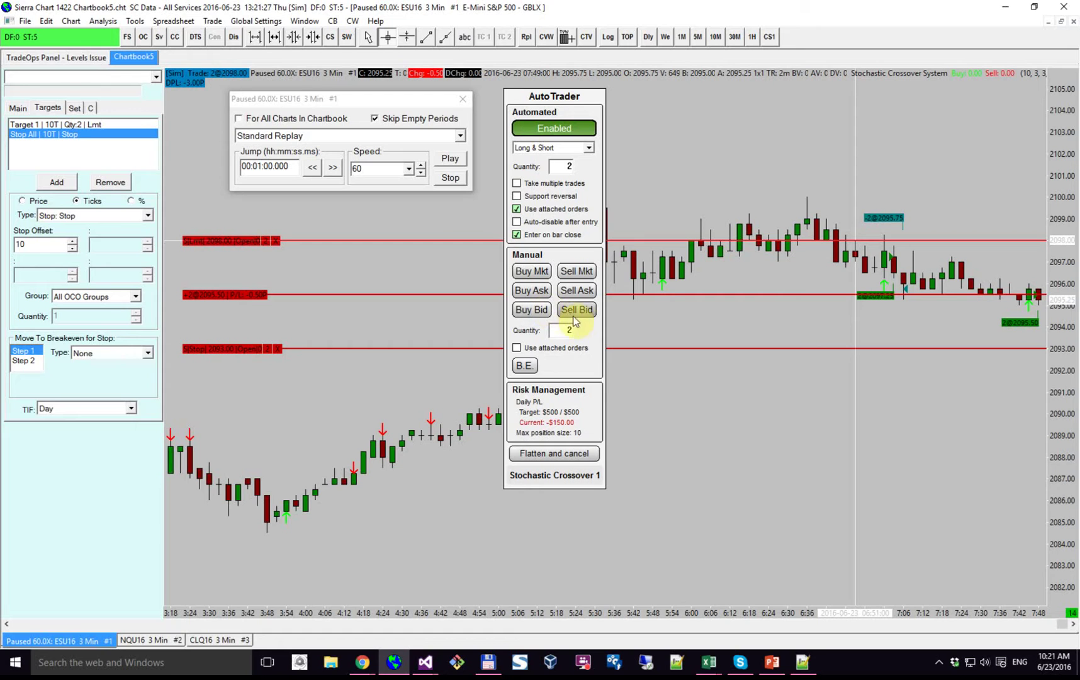
# Step: Move the open long position's stop to breakeven from the AutoTrader manual controls and reposition the panel
pyautogui.click(529, 369)
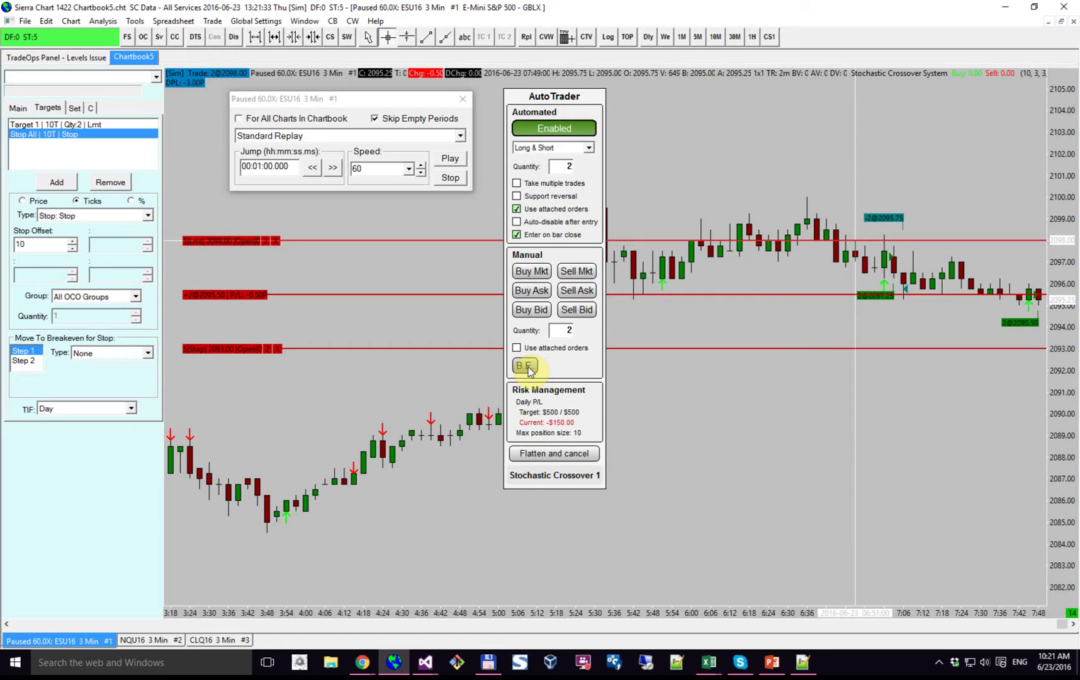
pyautogui.click(527, 367)
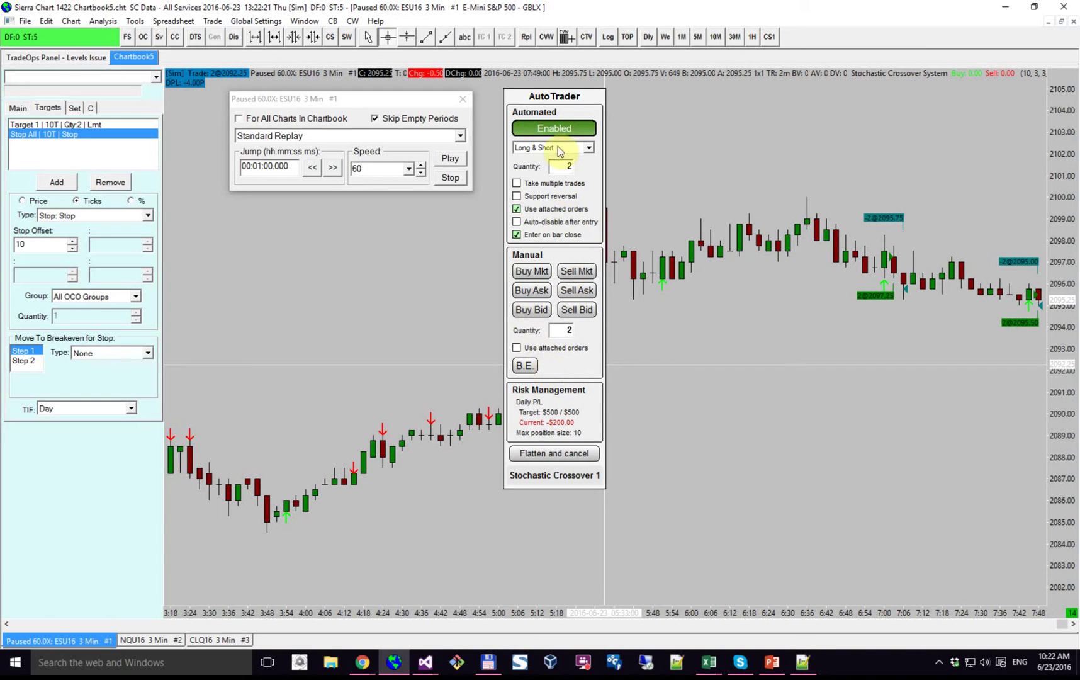
pyautogui.moveTo(550, 100); pyautogui.dragTo(527, 101)
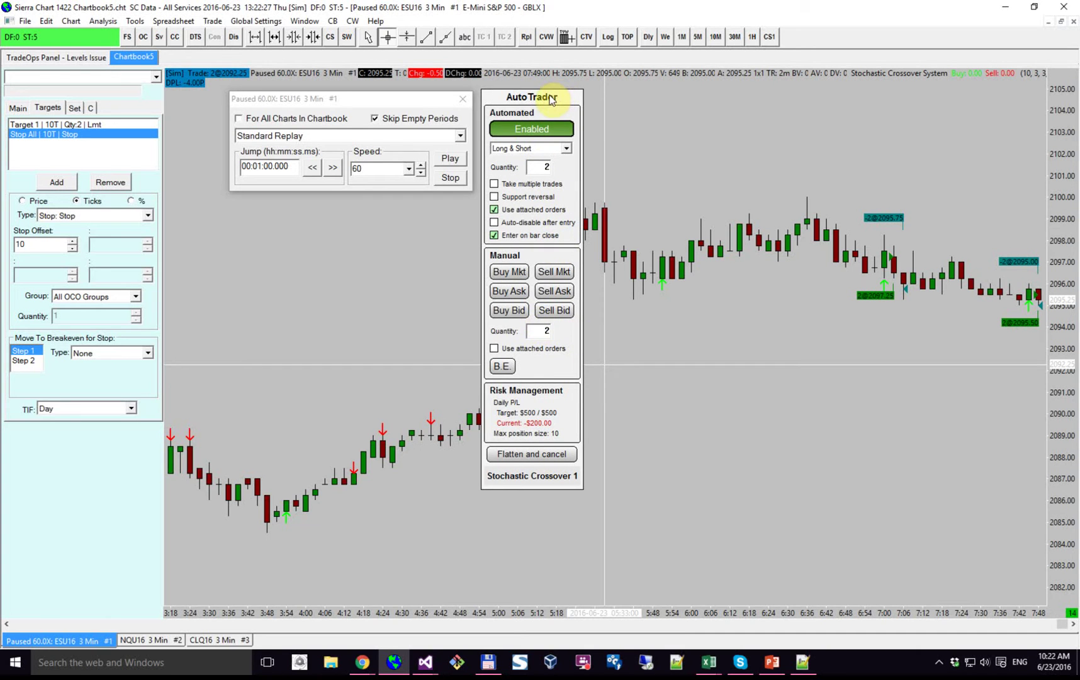
pyautogui.moveTo(550, 98); pyautogui.dragTo(576, 124)
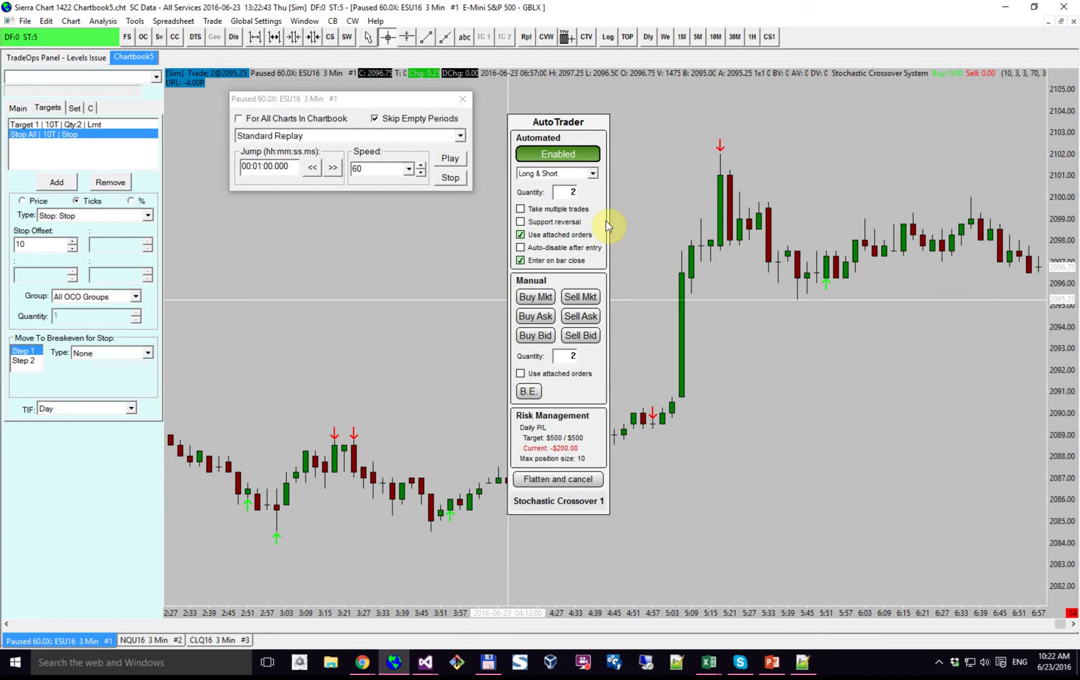
# Step: Disable automated trading in the AutoTrader panel
pyautogui.click(580, 157)
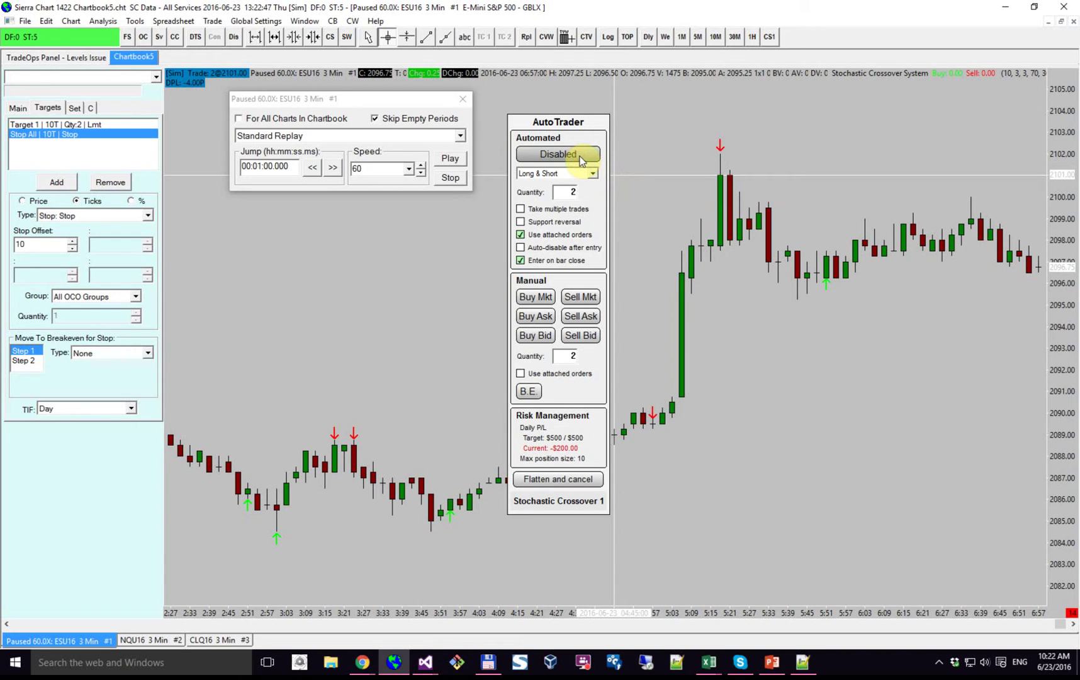
pyautogui.click(580, 157)
pyautogui.click(580, 156)
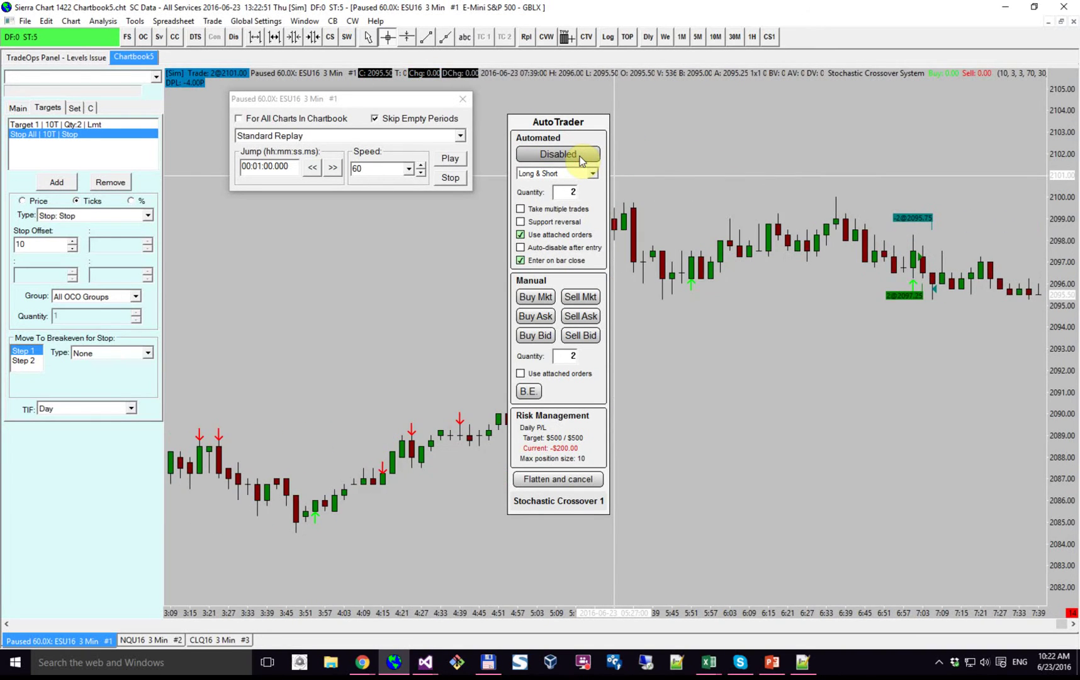
pyautogui.scroll(3, 639, 113)
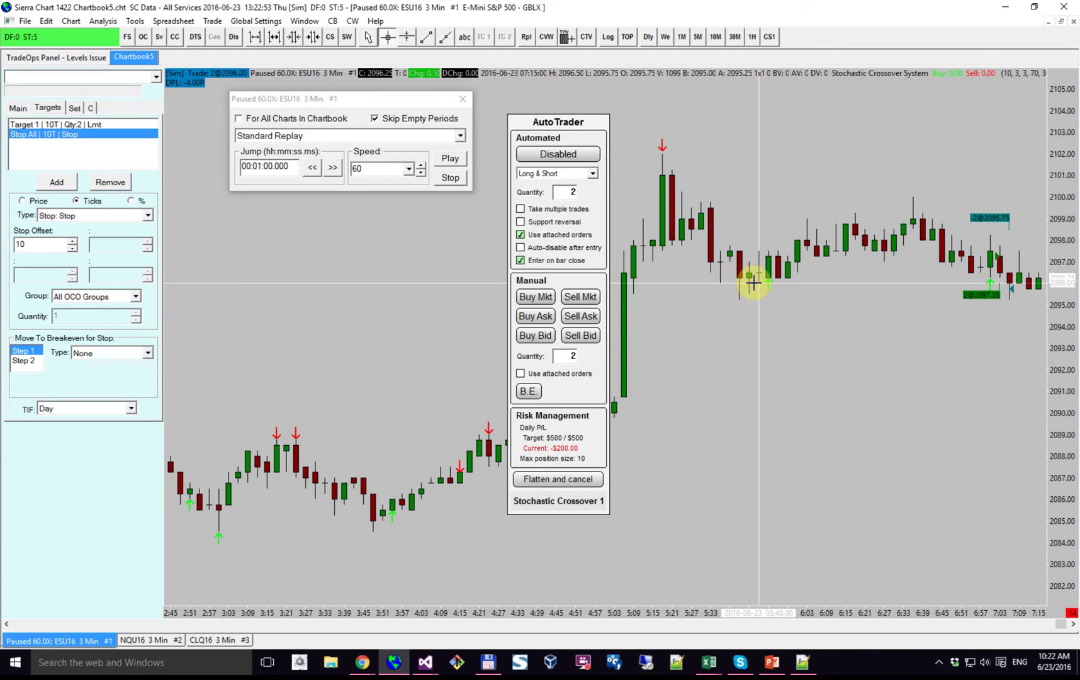
pyautogui.moveTo(1065, 188); pyautogui.dragTo(1065, 155)
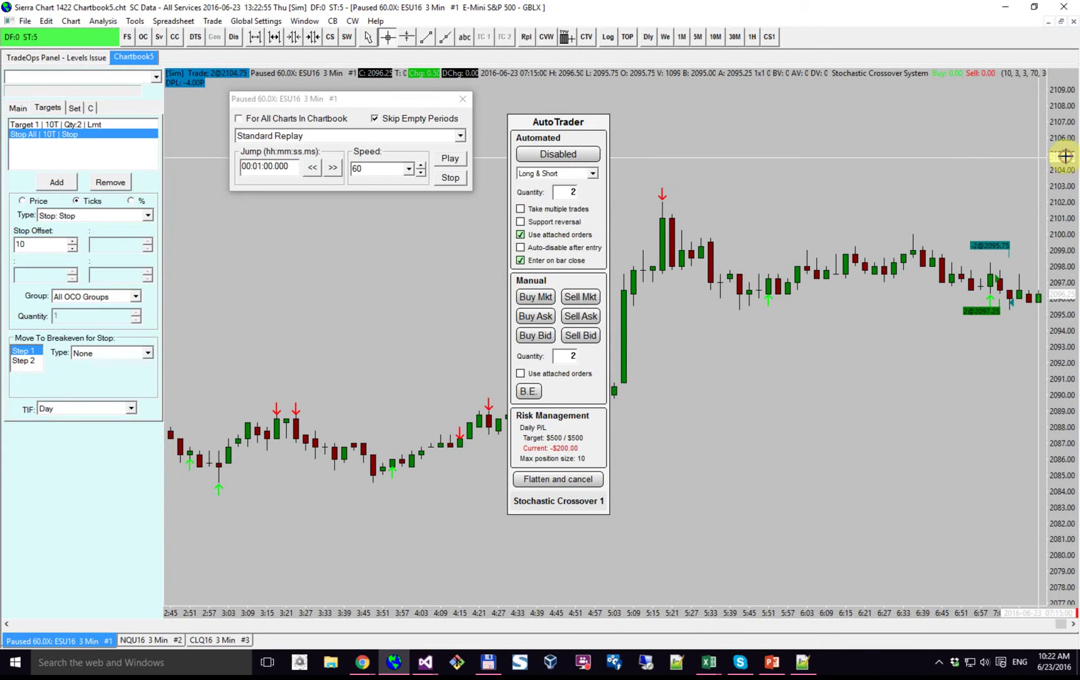
# Step: Add the Moving Average - Exponential study to the ESU16 3-minute chart
pyautogui.click(102, 21)
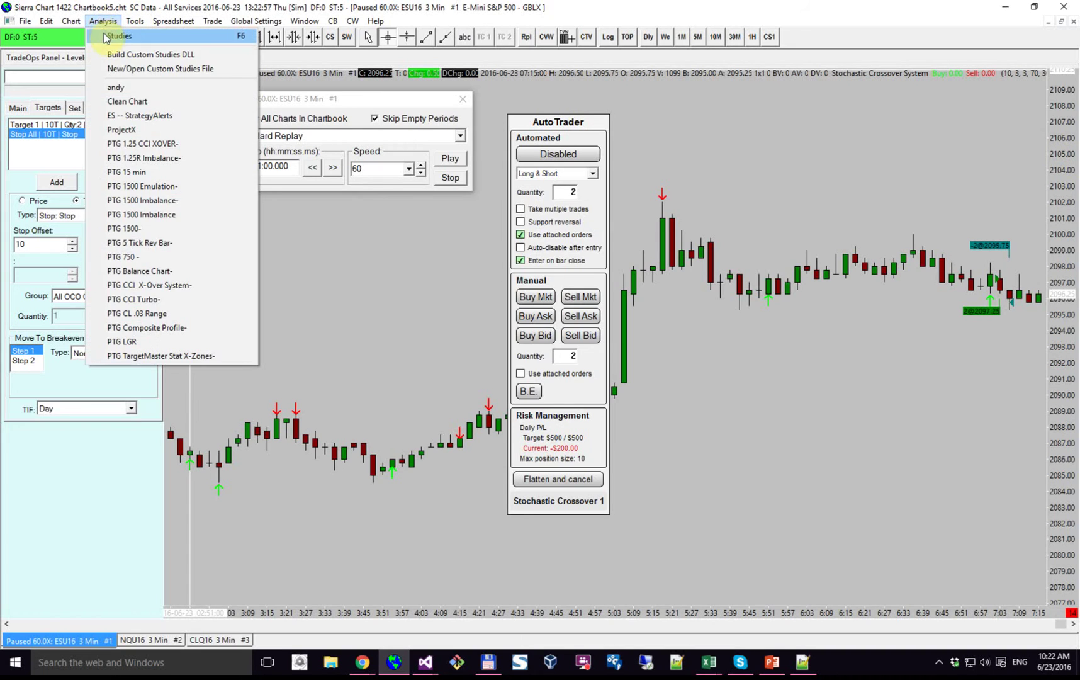
pyautogui.click(104, 36)
pyautogui.click(326, 373)
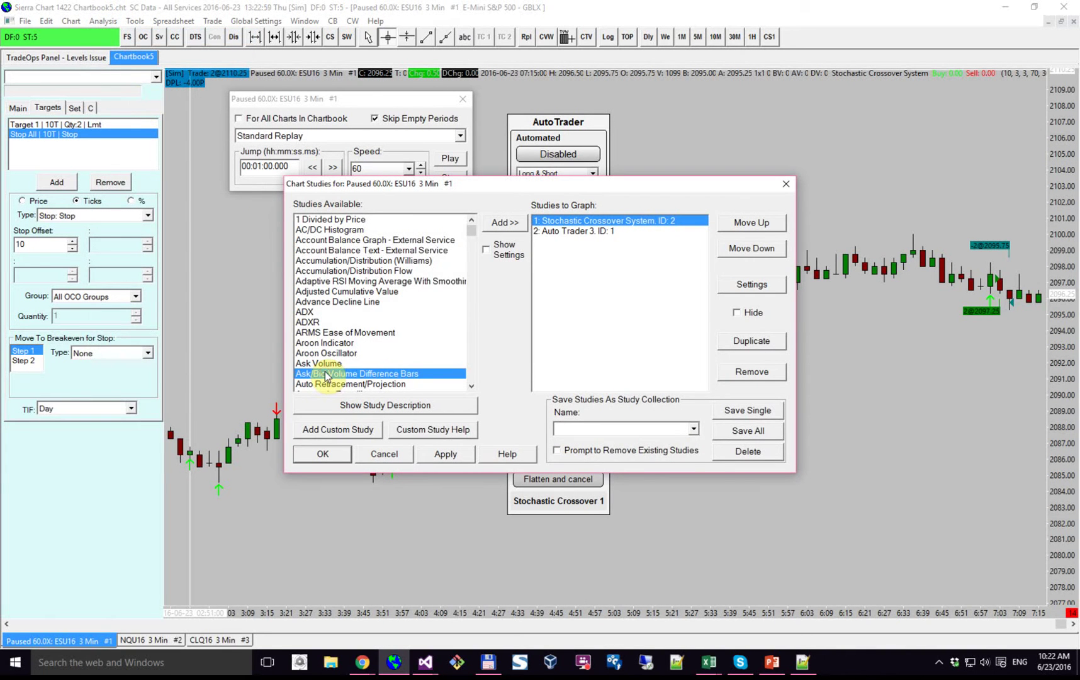
pyautogui.scroll(-20, 353, 374)
pyautogui.press('m')
pyautogui.scroll(-2, 363, 375)
pyautogui.scroll(-3, 364, 377)
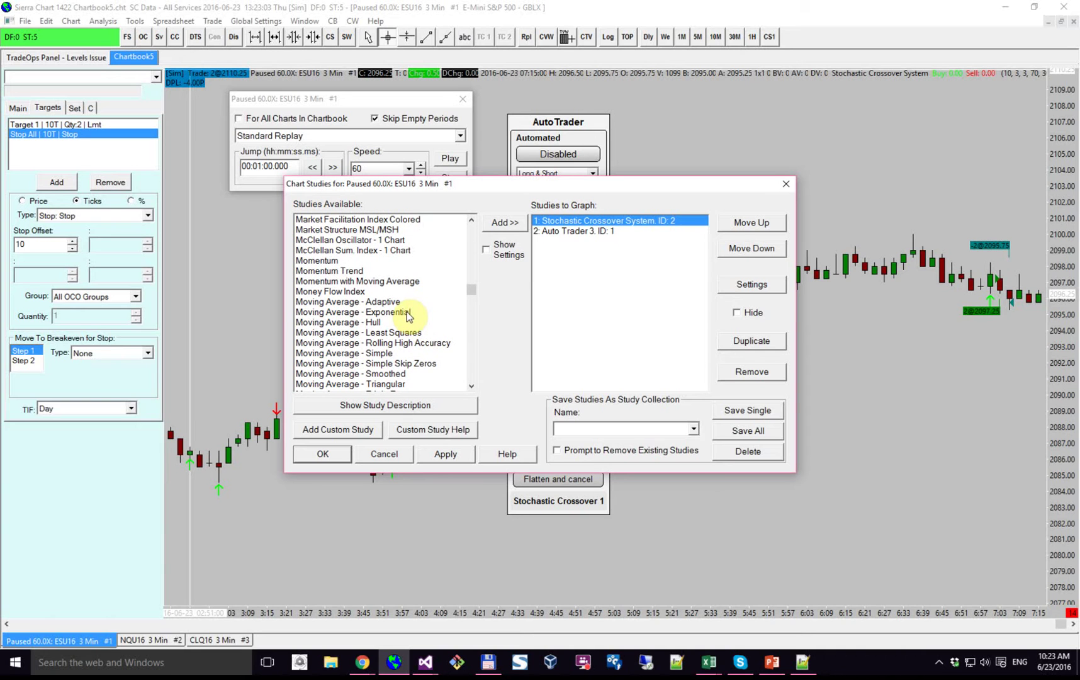
pyautogui.doubleClick(408, 313)
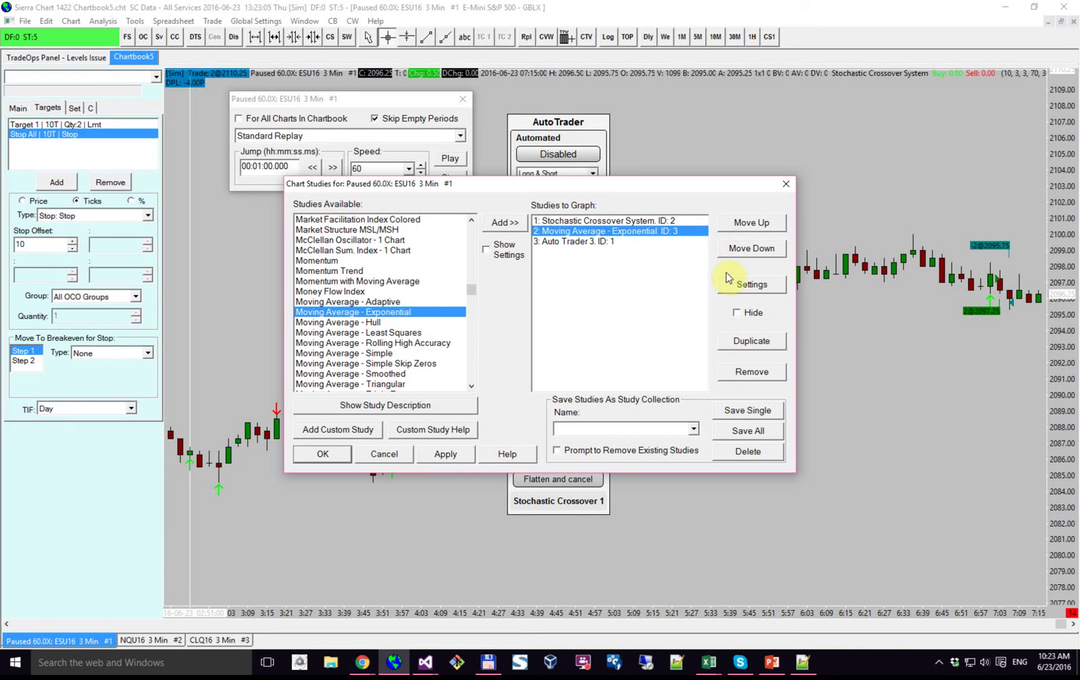
# Step: Set the exponential moving average's length to 40 and apply the studies to the chart
pyautogui.click(751, 284)
pyautogui.click(523, 208)
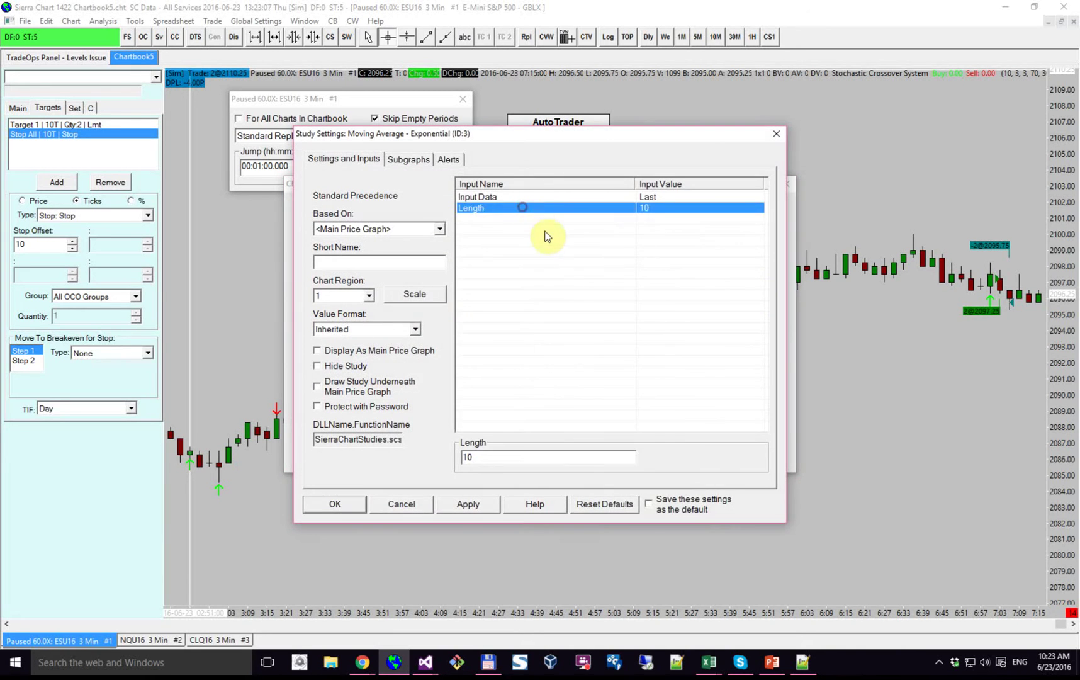
pyautogui.write('40')
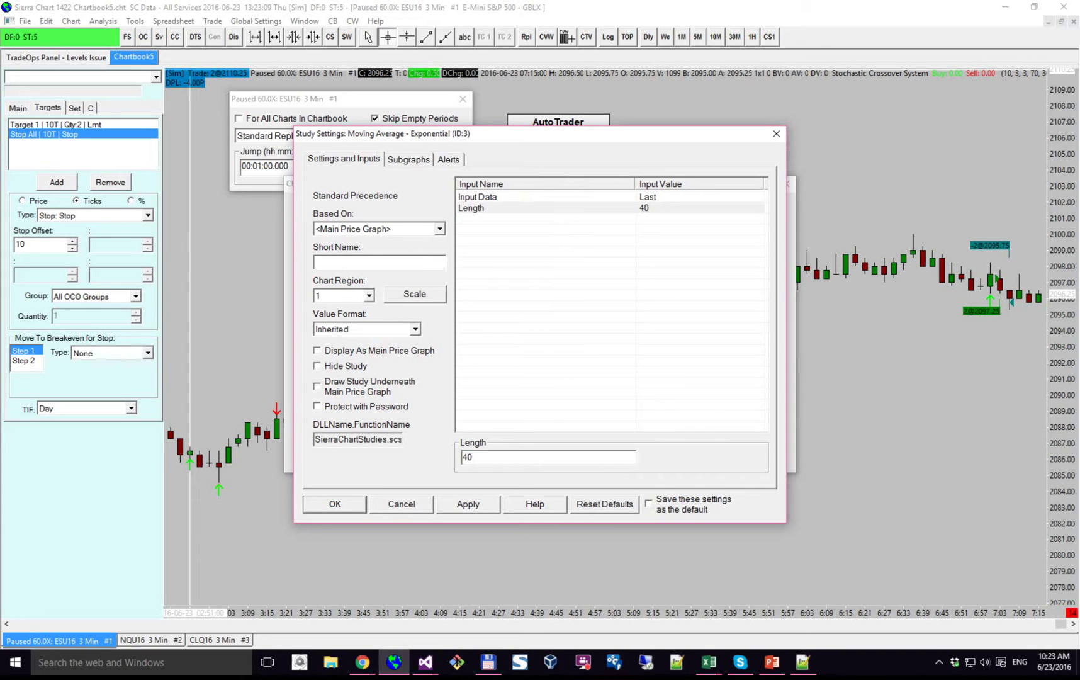
pyautogui.click(335, 503)
pyautogui.click(332, 454)
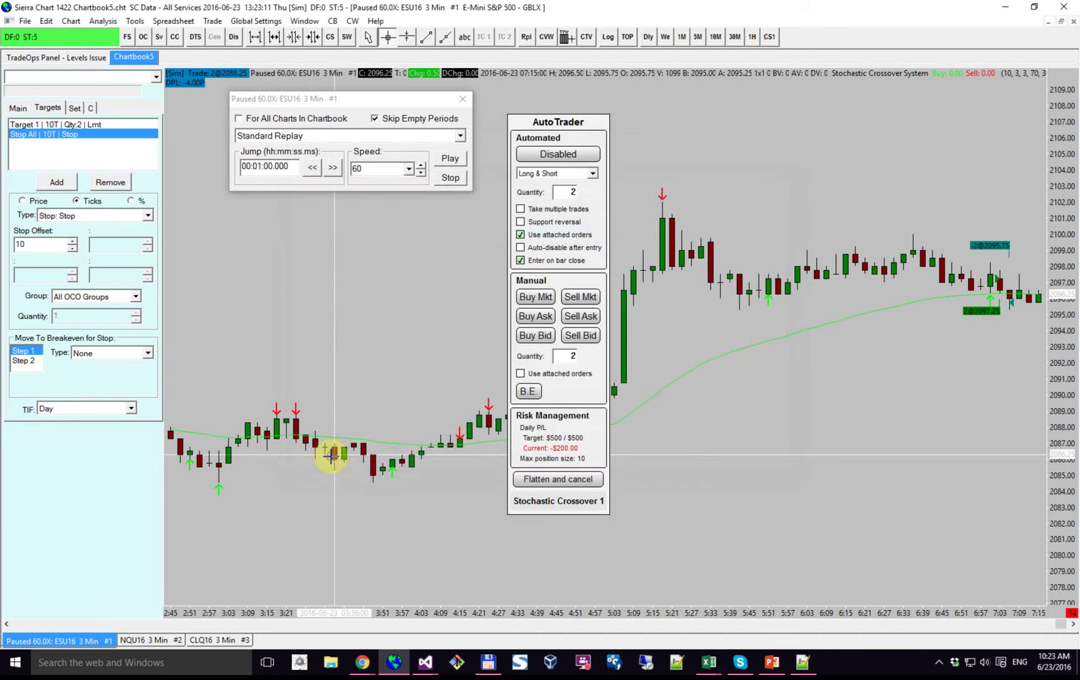
# Step: Resume the ESU16 replay from the 5:12 bar and slow its speed to 2
pyautogui.moveTo(562, 123); pyautogui.dragTo(889, 195)
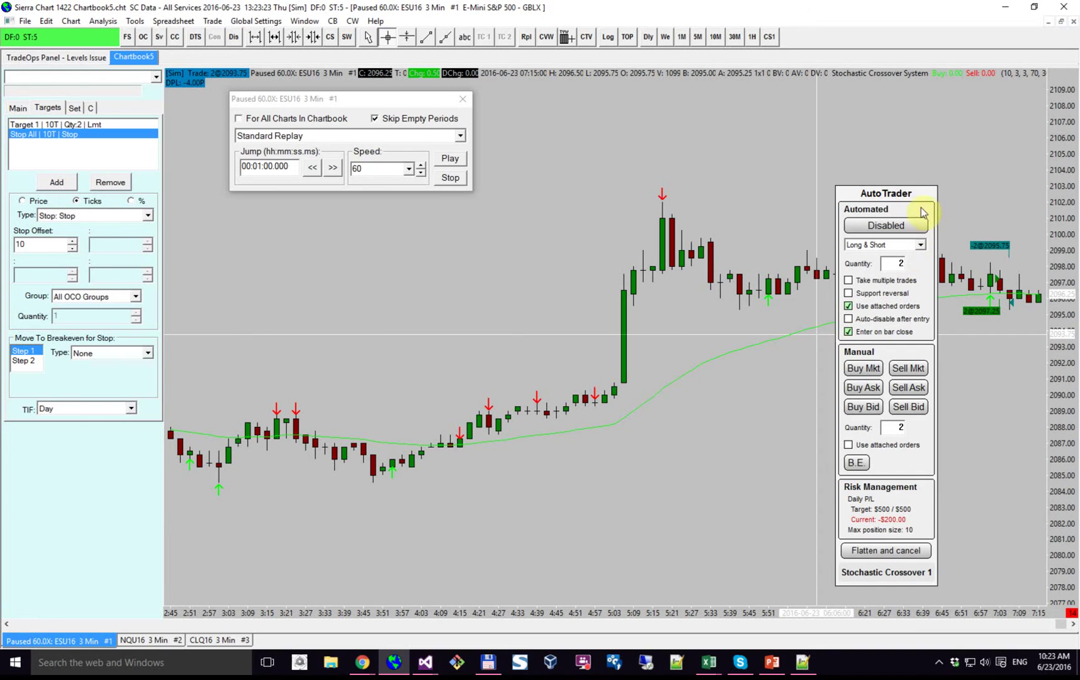
pyautogui.moveTo(905, 196); pyautogui.dragTo(575, 121)
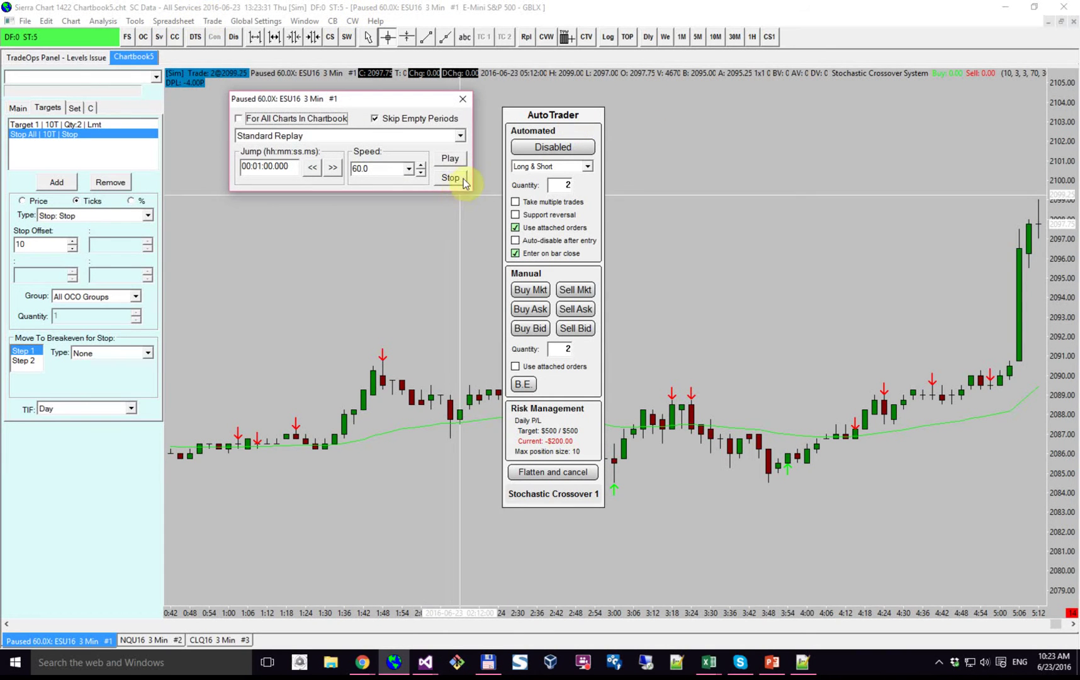
pyautogui.click(450, 158)
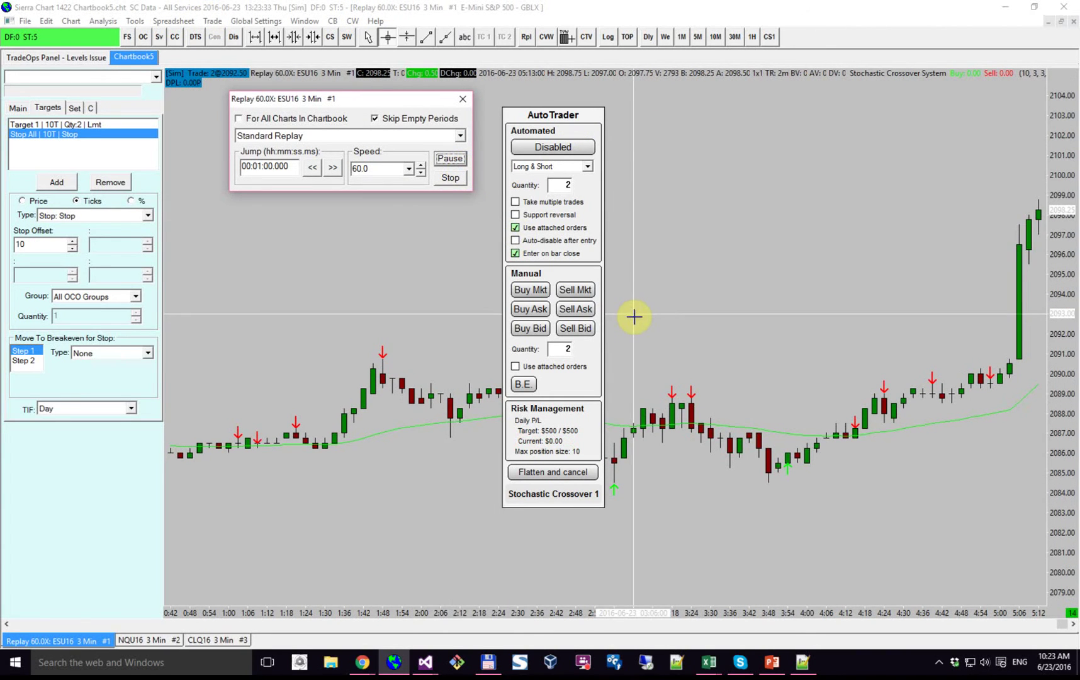
pyautogui.click(446, 161)
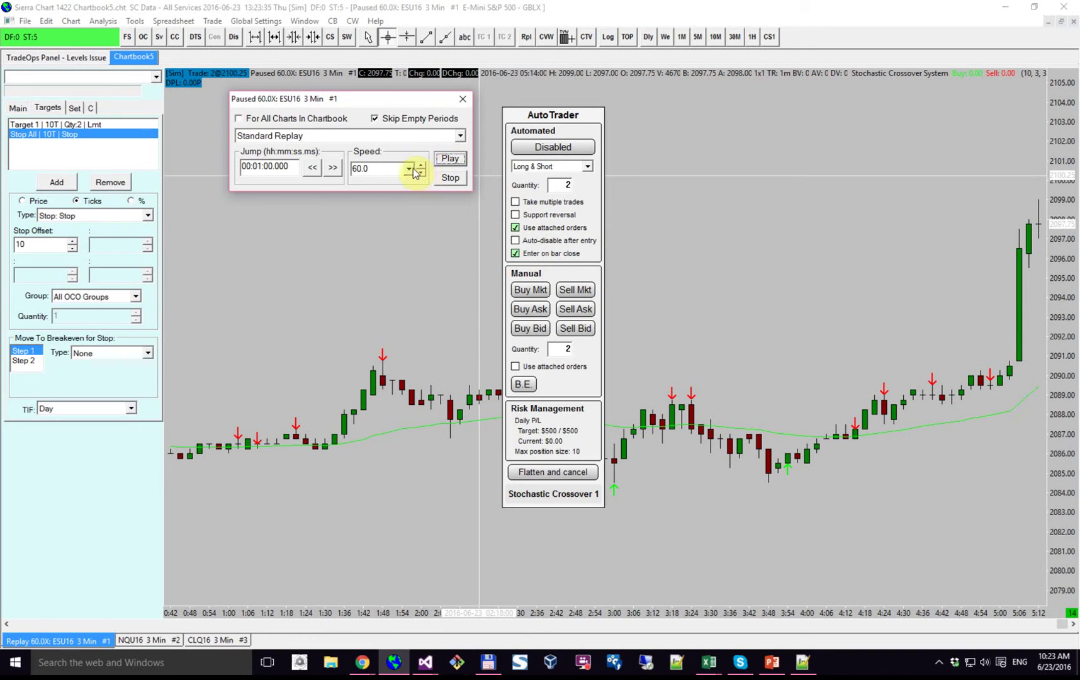
pyautogui.click(408, 168)
pyautogui.click(405, 182)
pyautogui.click(449, 158)
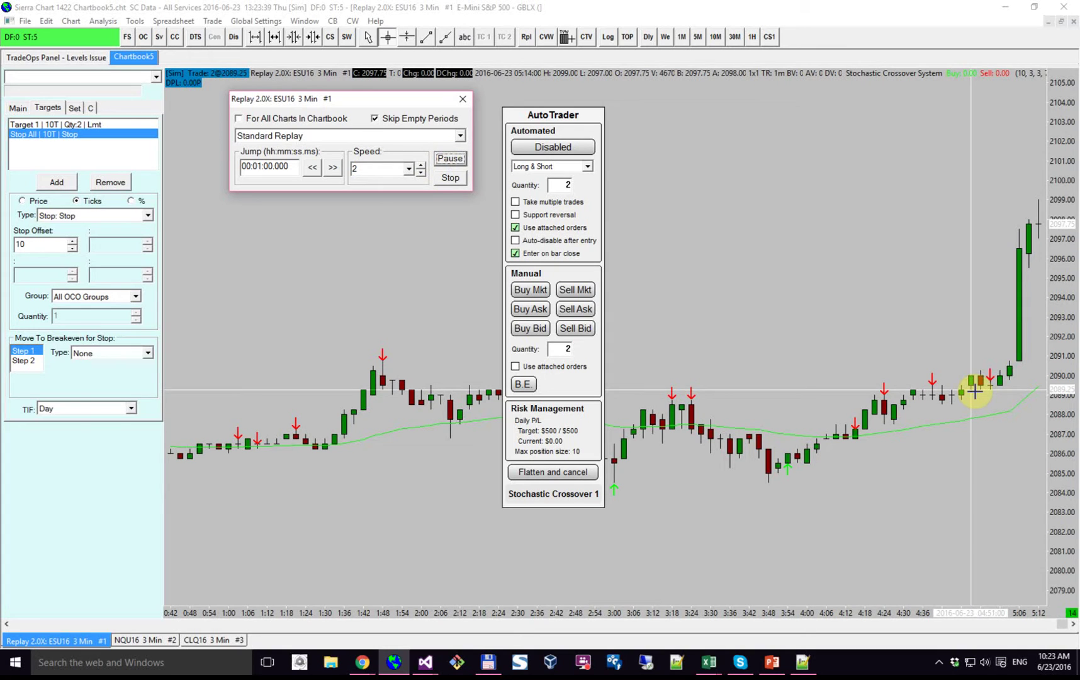
pyautogui.click(853, 16)
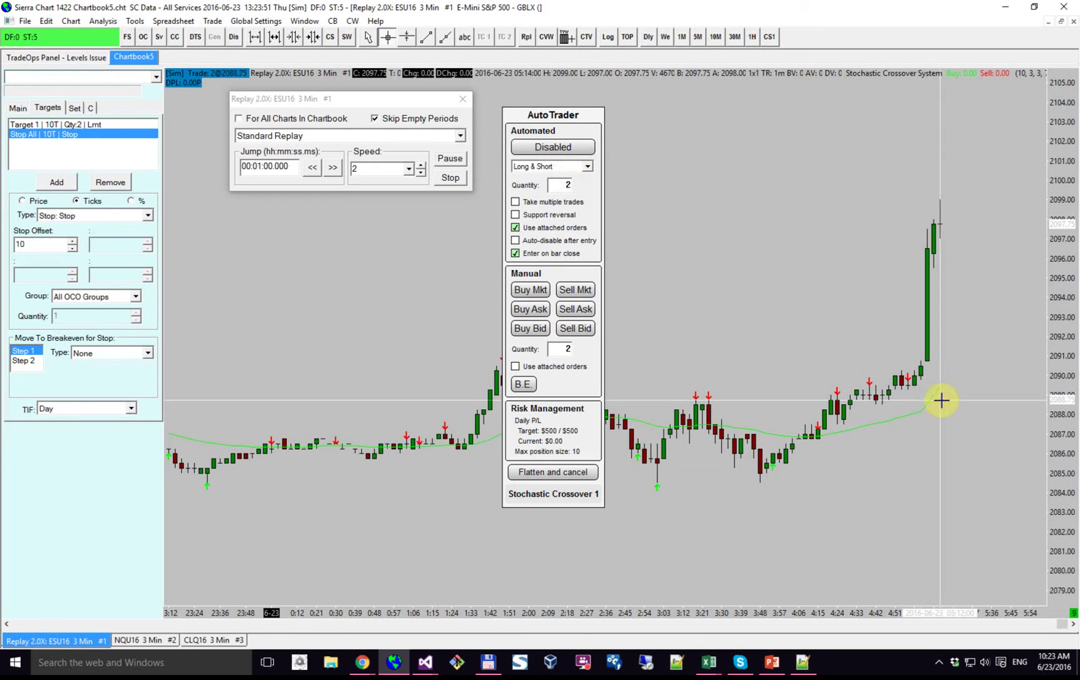
# Step: Restrict automated trades to Long only, enable automated trading and move the AutoTrader panel off the recent bars
pyautogui.click(586, 166)
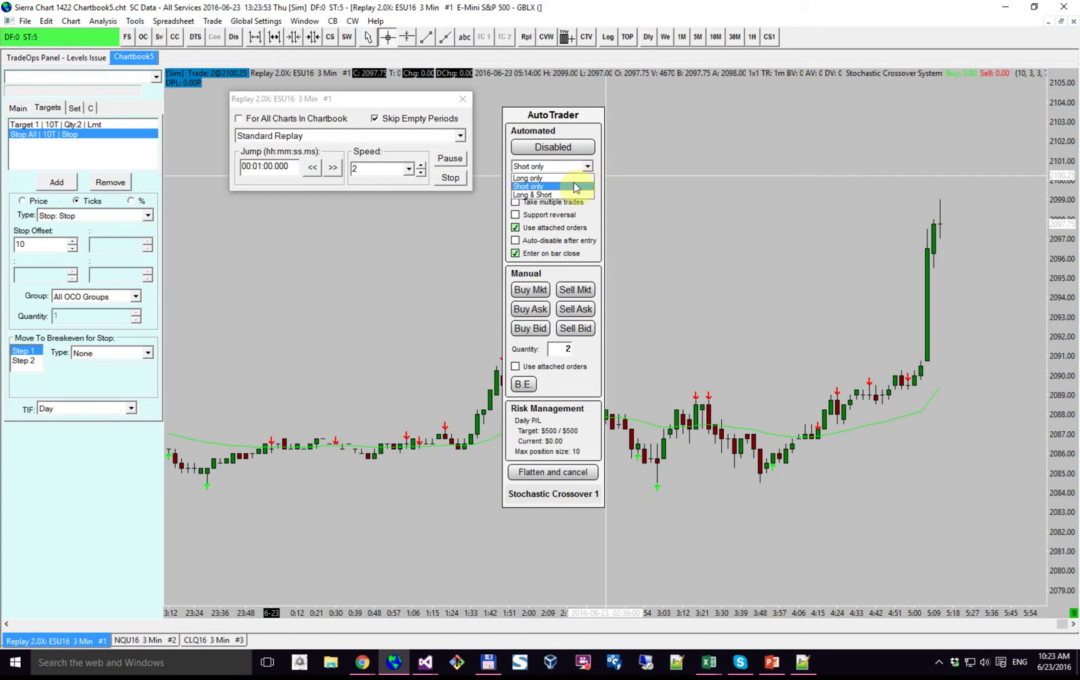
pyautogui.click(573, 185)
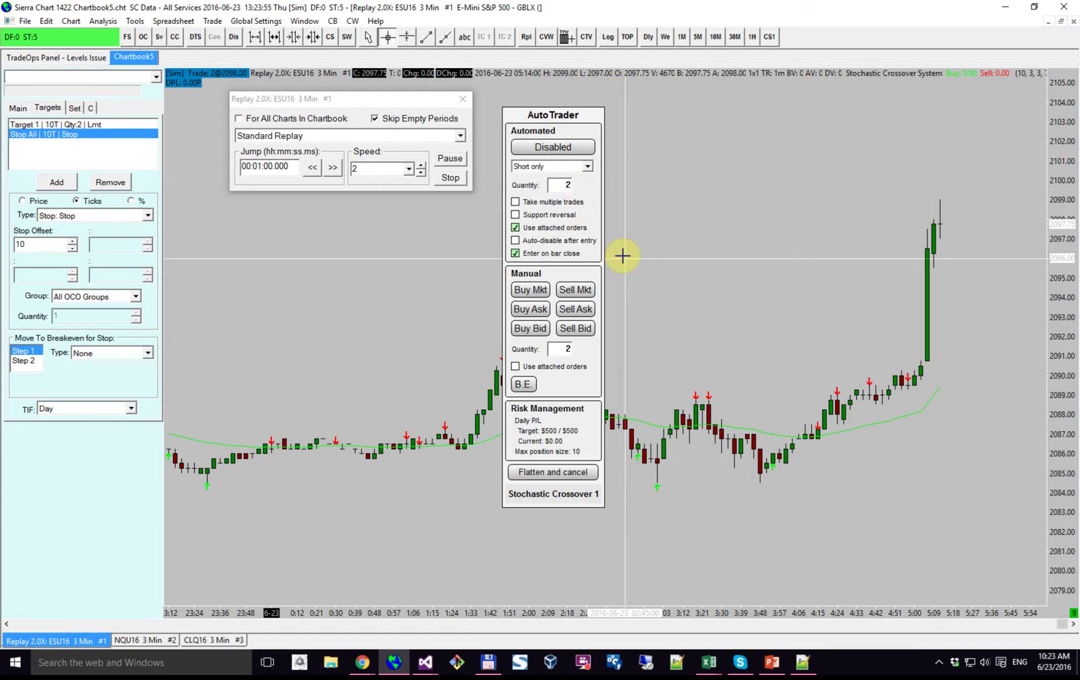
pyautogui.click(587, 166)
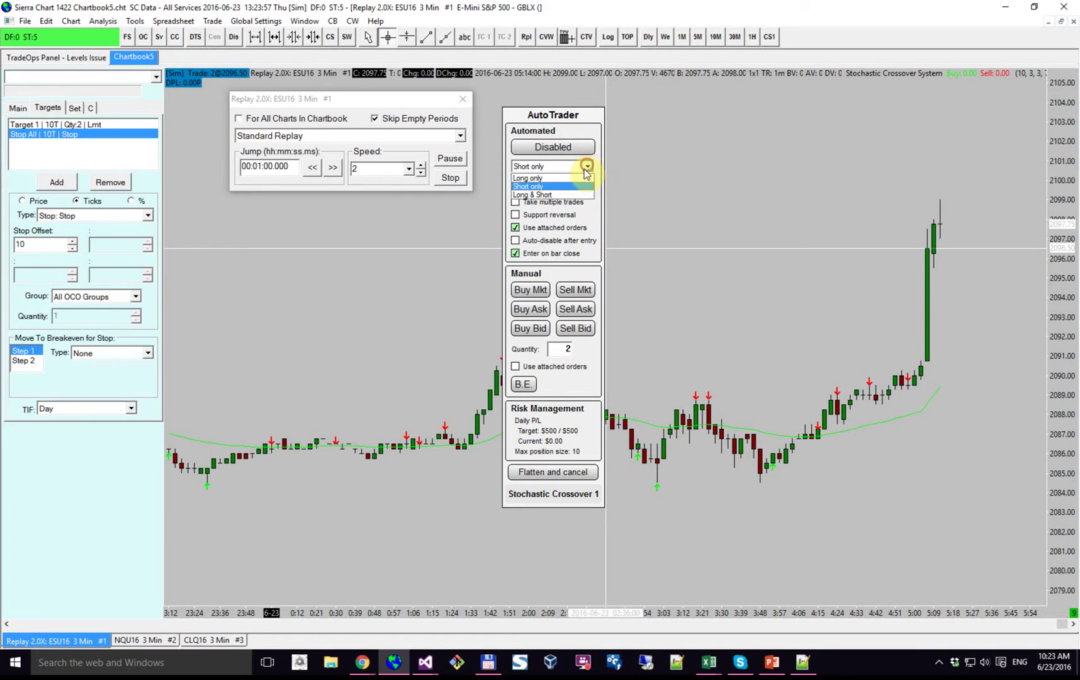
pyautogui.click(580, 178)
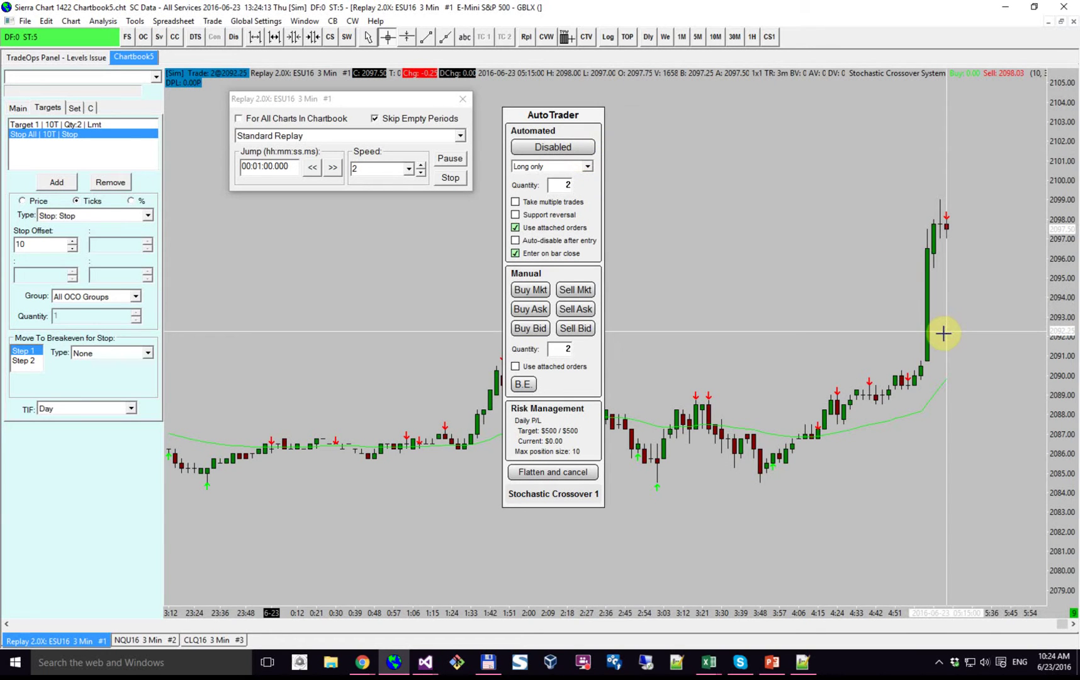
pyautogui.click(552, 151)
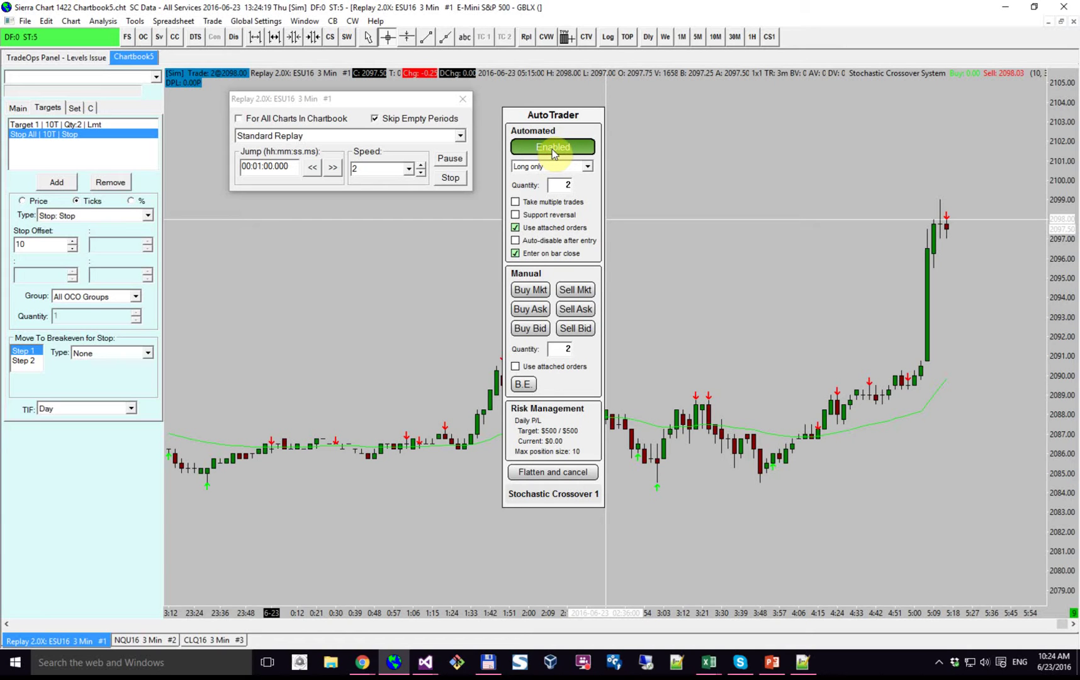
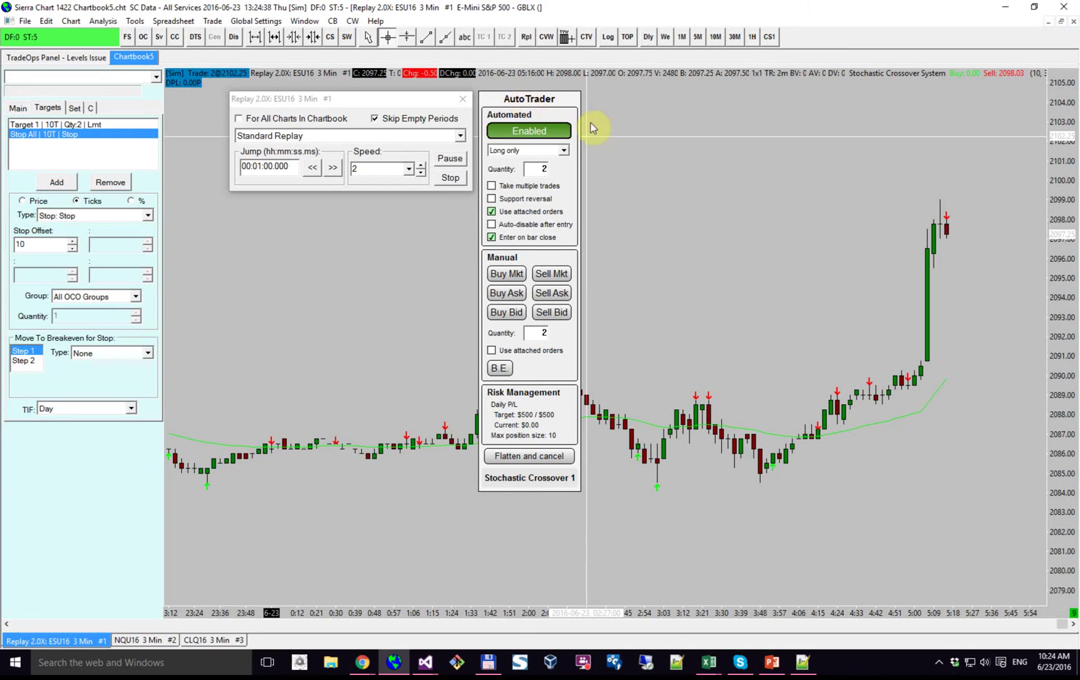
pyautogui.moveTo(513, 98); pyautogui.dragTo(288, 206)
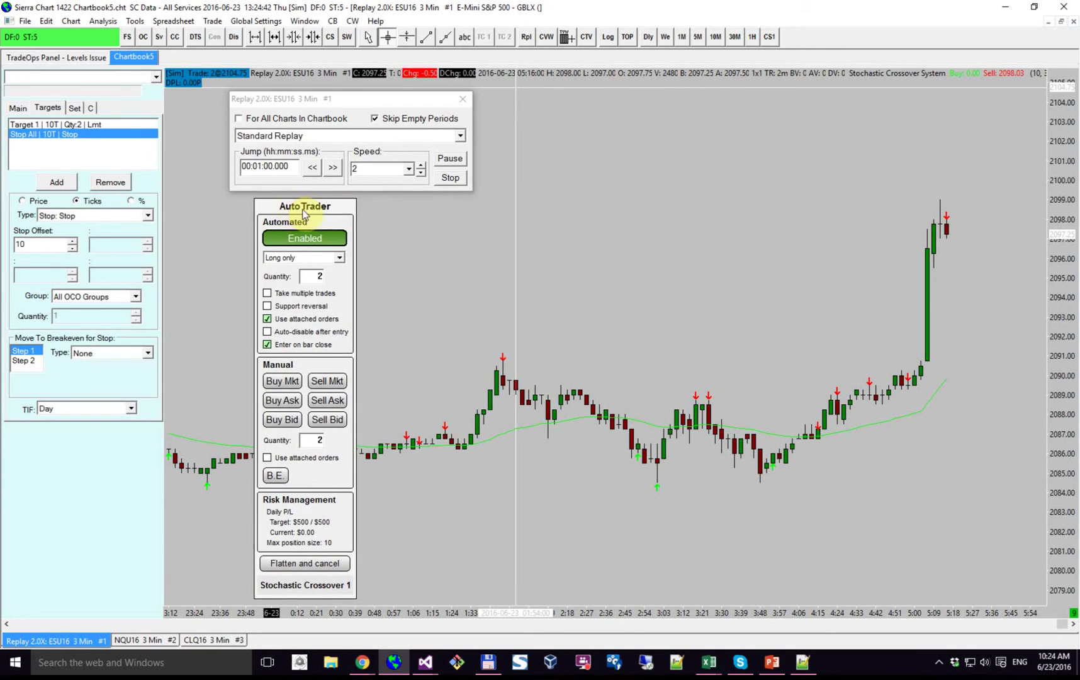
# Step: Add the Auto Trader 3 study to the NQU16 3-minute chart and move its AutoTrader panel away from the chart's edge
pyautogui.click(147, 641)
pyautogui.click(87, 640)
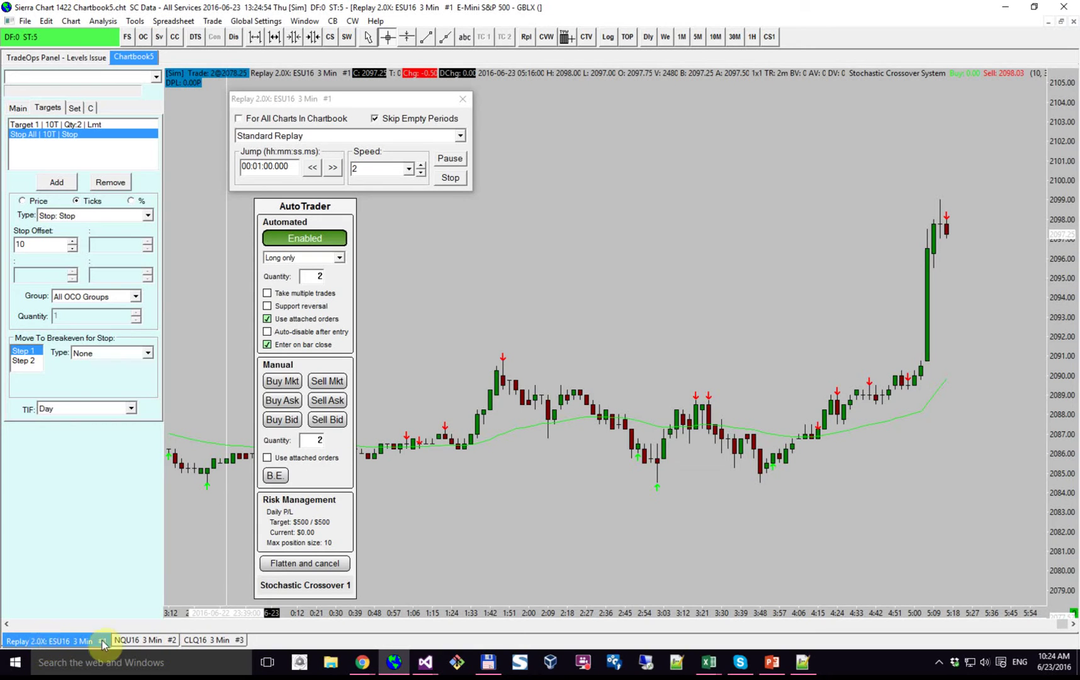
pyautogui.click(139, 641)
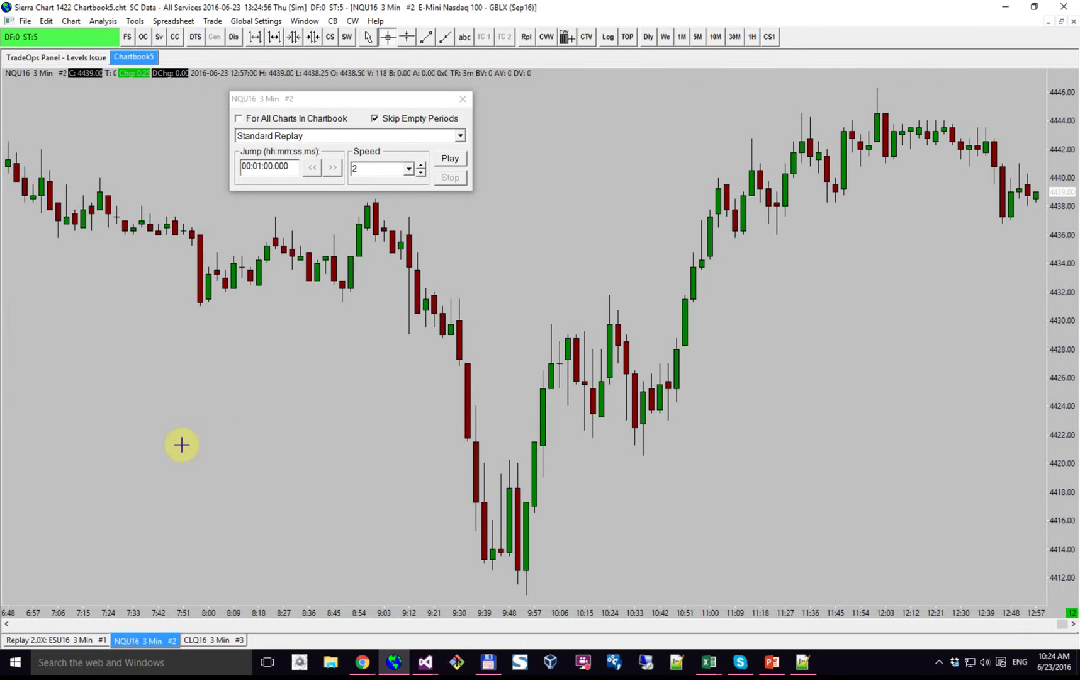
pyautogui.click(104, 20)
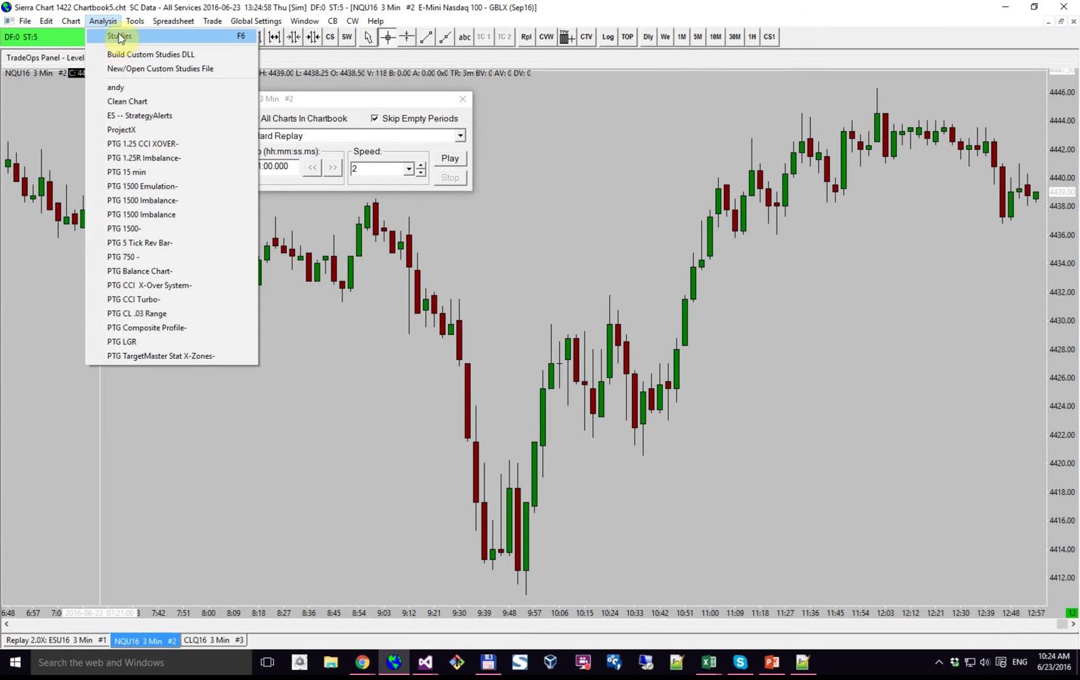
pyautogui.click(117, 35)
pyautogui.click(345, 430)
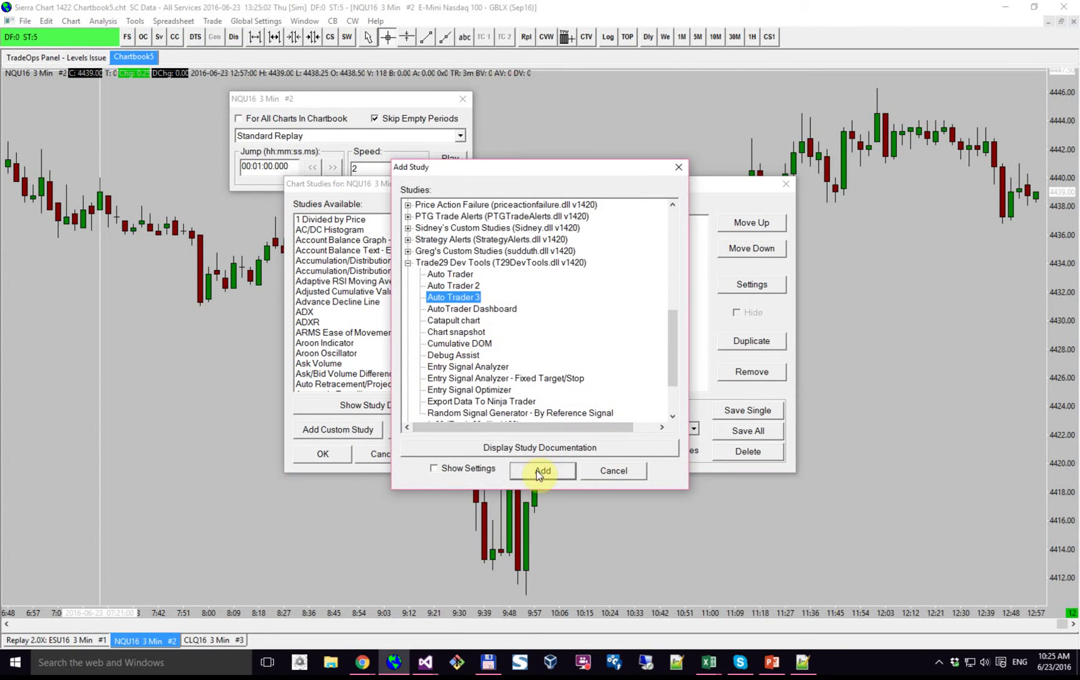
pyautogui.click(537, 470)
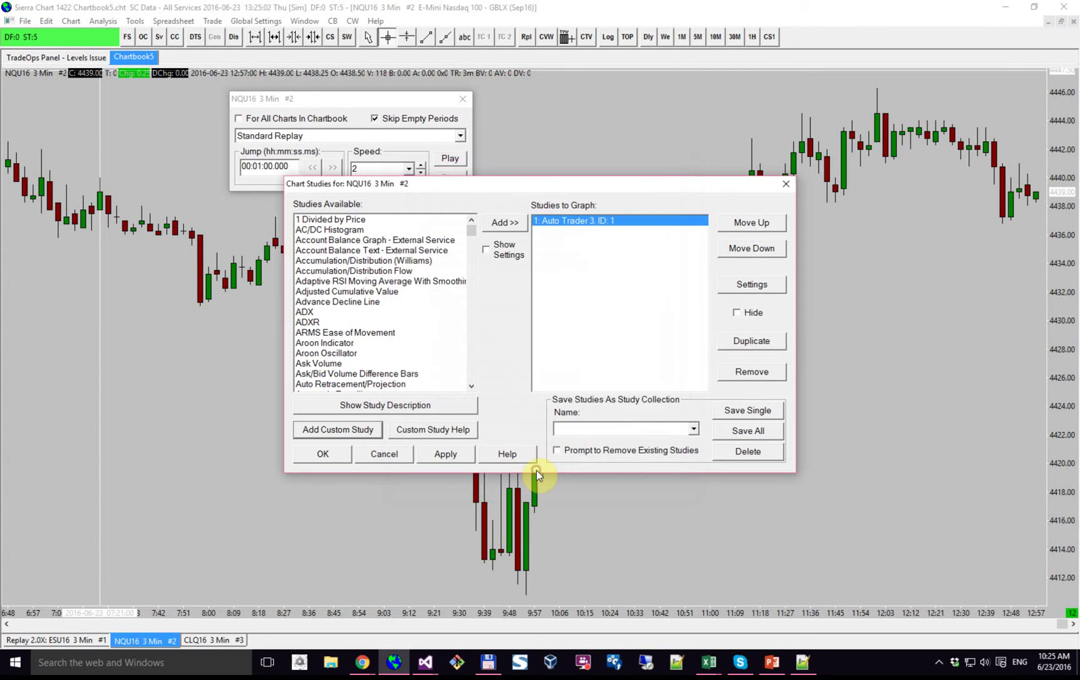
pyautogui.click(345, 454)
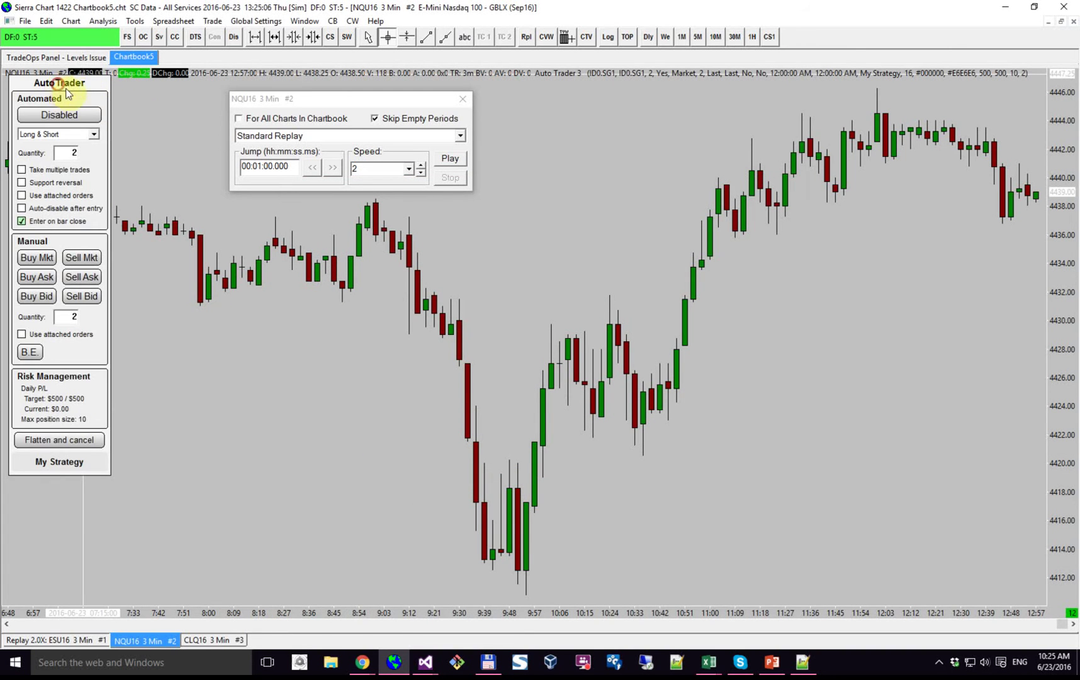
pyautogui.moveTo(59, 89); pyautogui.dragTo(142, 113)
# Step: Add the Auto Trader 3 study to the CLQ16 3-minute chart and move its AutoTrader panel away from the chart's edge
pyautogui.click(151, 640)
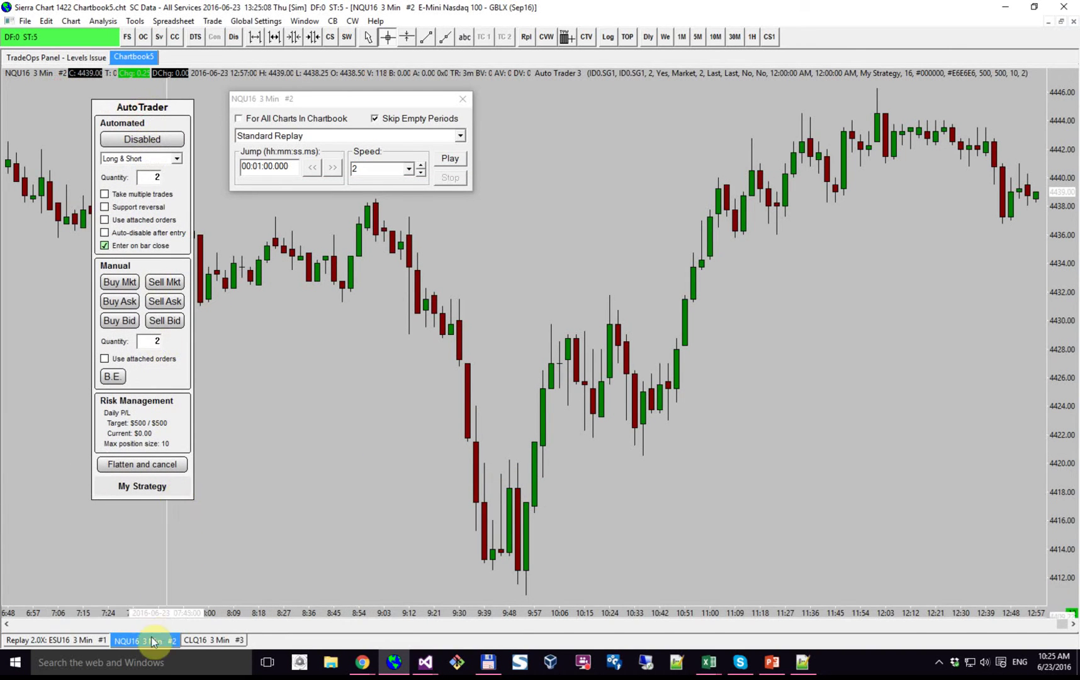
pyautogui.click(85, 644)
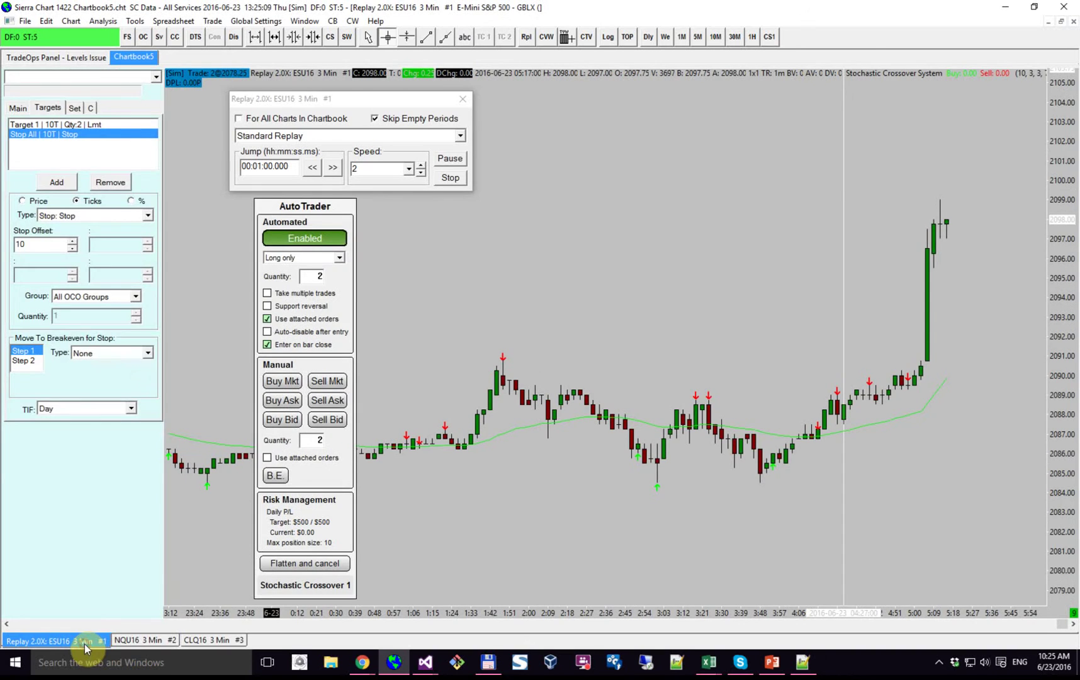
pyautogui.click(124, 641)
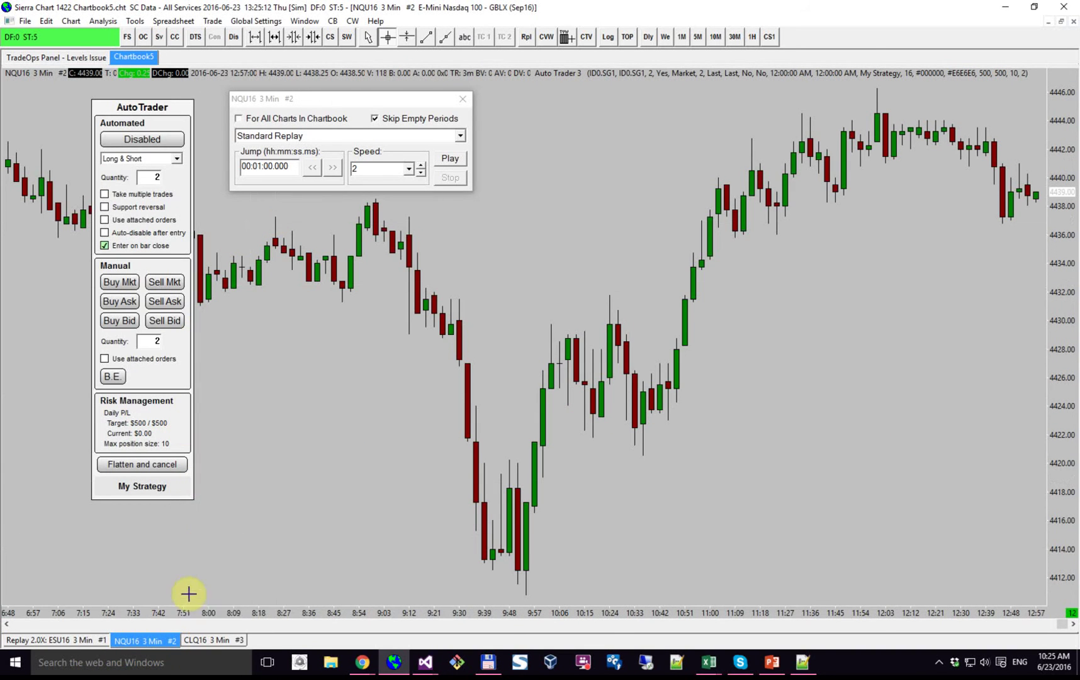
pyautogui.click(217, 640)
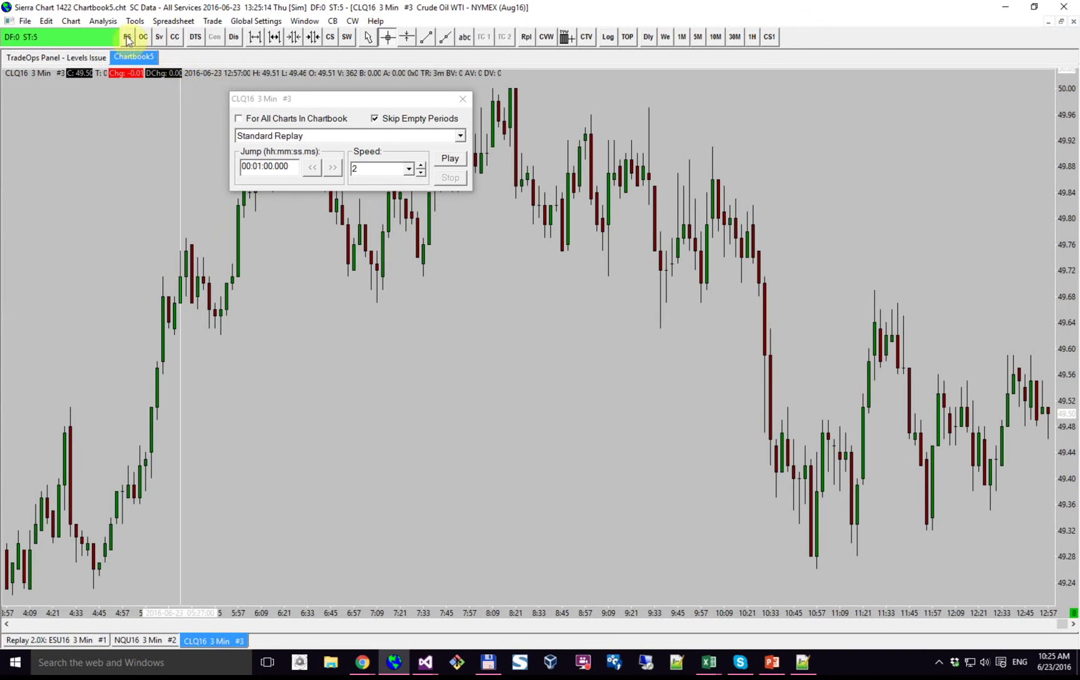
pyautogui.click(103, 21)
pyautogui.click(94, 33)
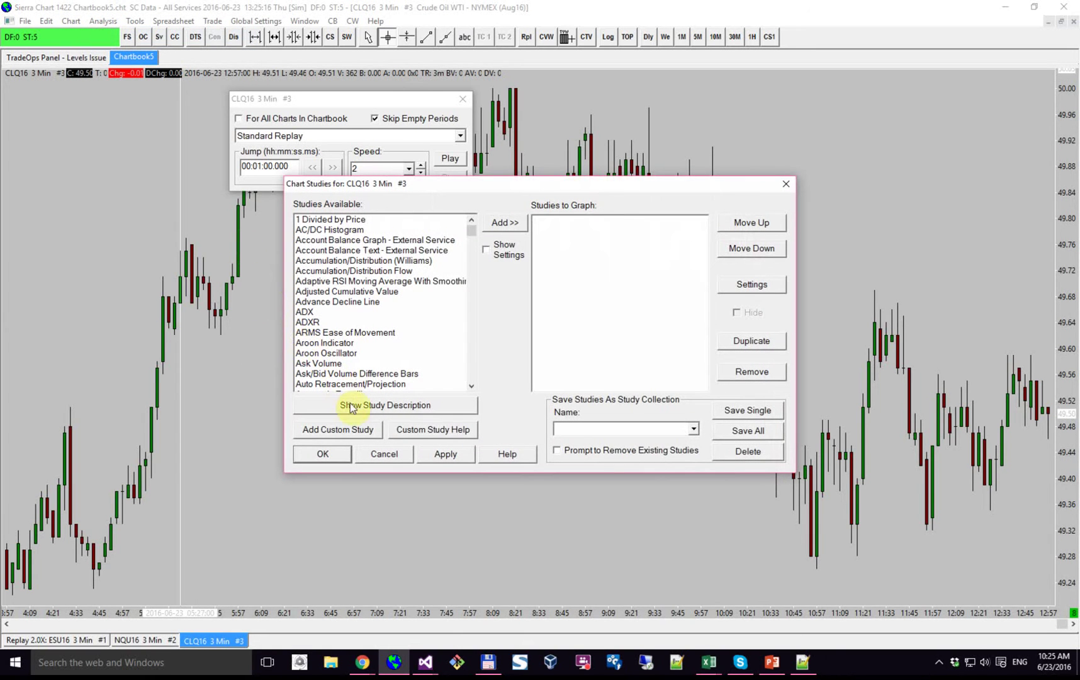
pyautogui.click(345, 431)
pyautogui.click(530, 471)
pyautogui.click(348, 460)
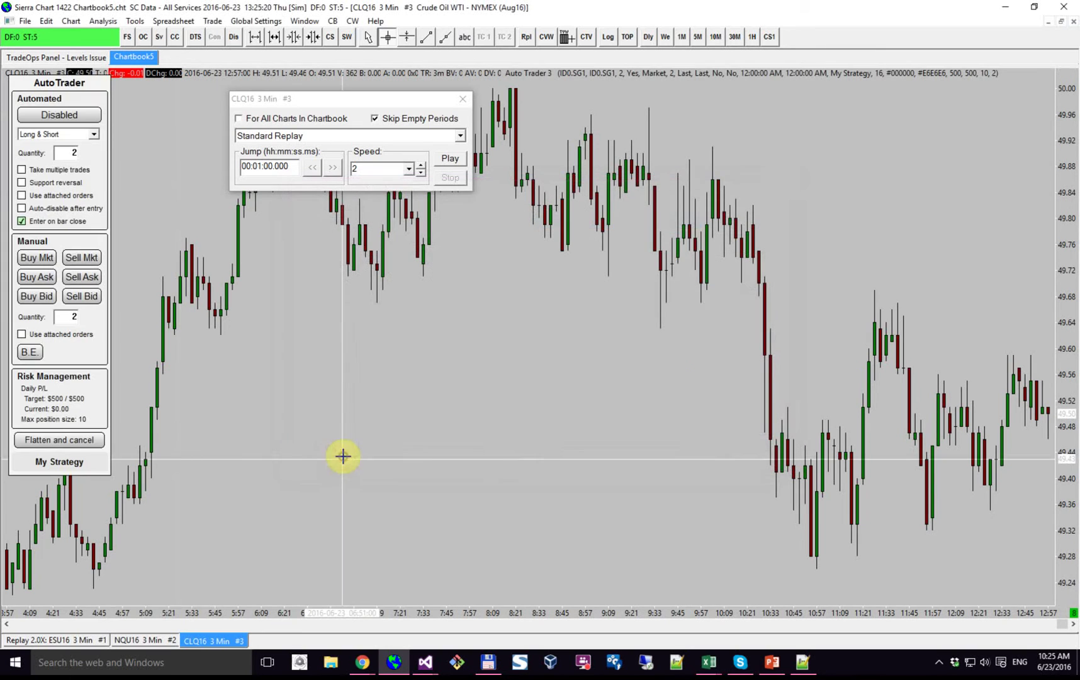
pyautogui.moveTo(81, 81); pyautogui.dragTo(116, 101)
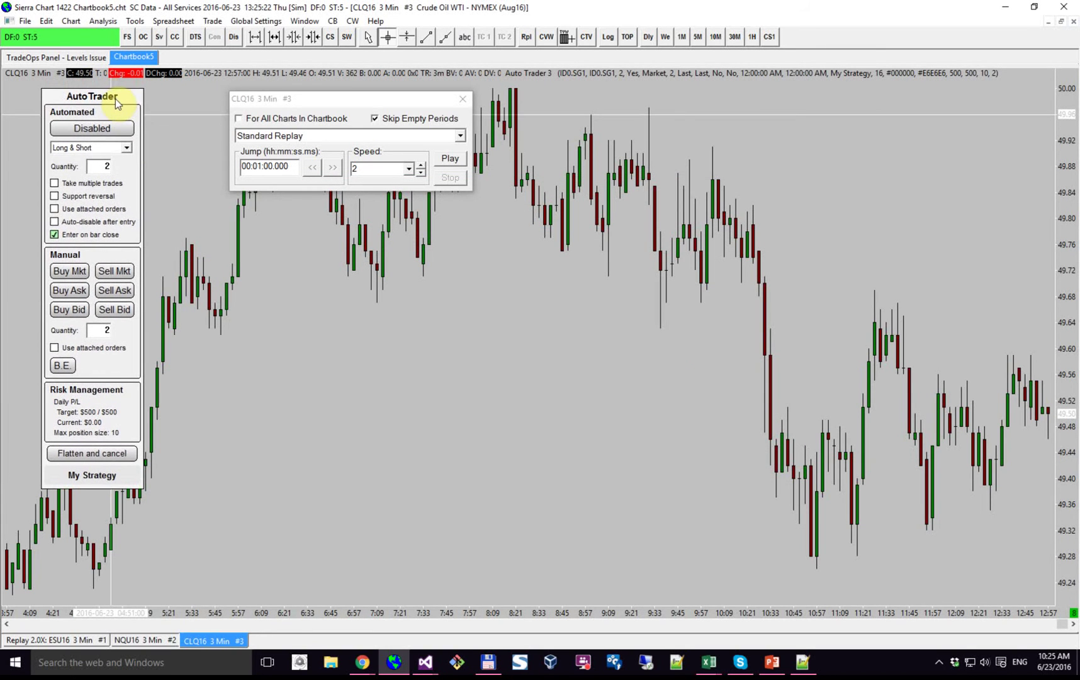
# Step: Compare the AutoTrader panels on the replayed ESU16, NQU16 and CLQ16 charts
pyautogui.click(139, 641)
pyautogui.click(87, 641)
pyautogui.click(133, 641)
pyautogui.click(220, 640)
pyautogui.click(168, 641)
pyautogui.click(97, 640)
pyautogui.click(174, 641)
pyautogui.click(215, 642)
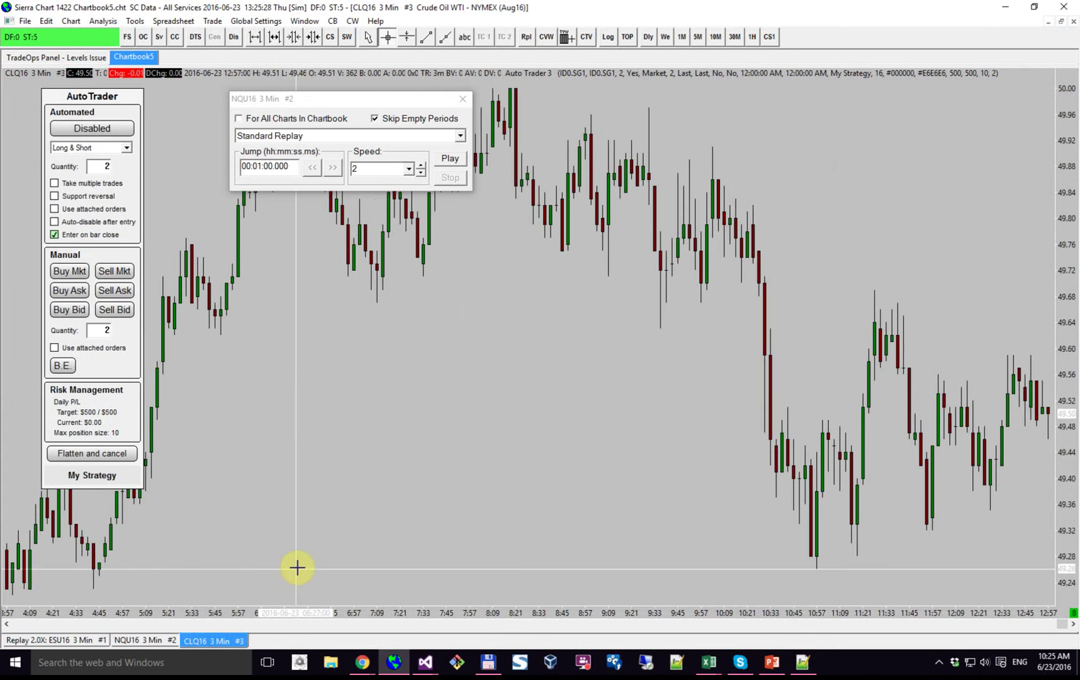
# Step: Open a second ESU16 intraday chart in the chartbook
pyautogui.hotkey('ctrl', 'o')
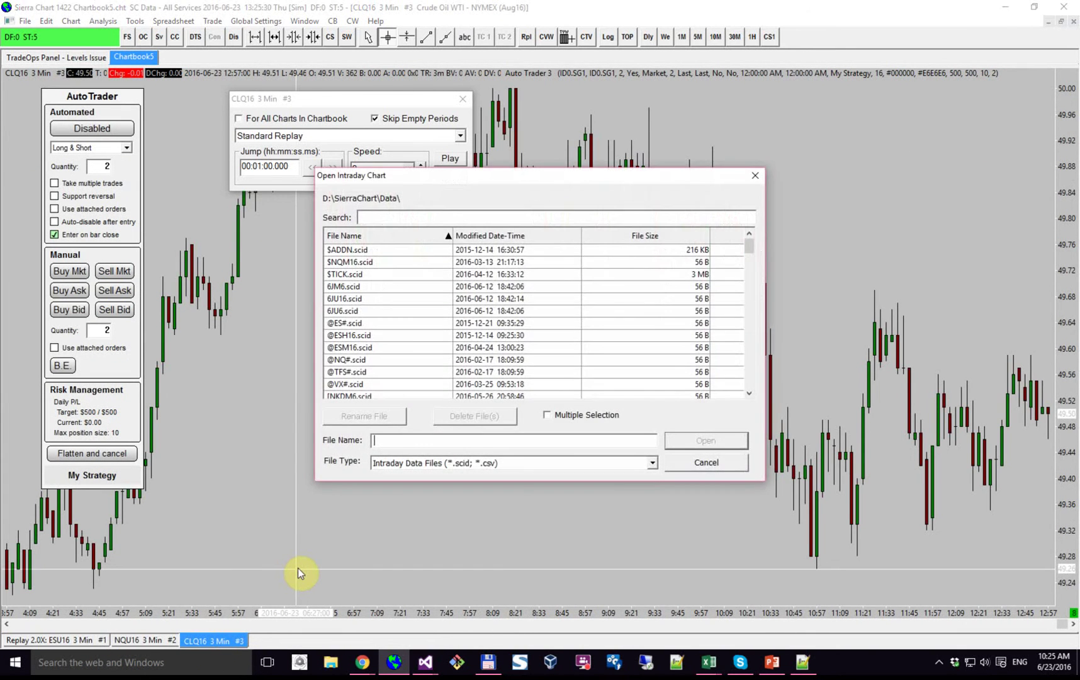
pyautogui.write('esu')
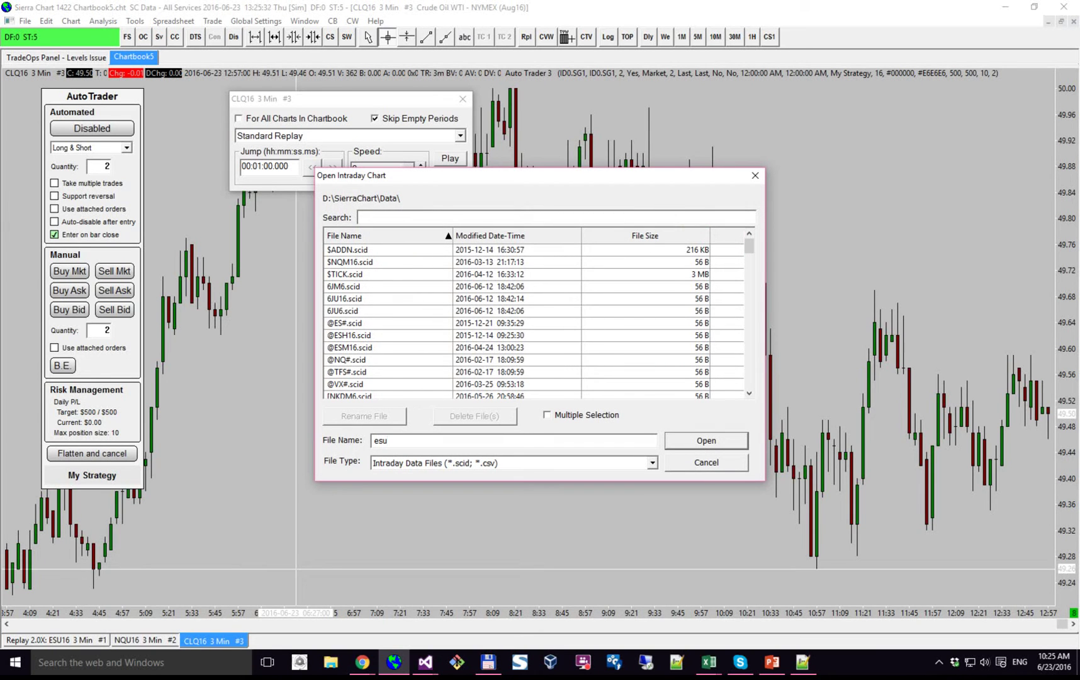
pyautogui.write('16')
pyautogui.press('Return')
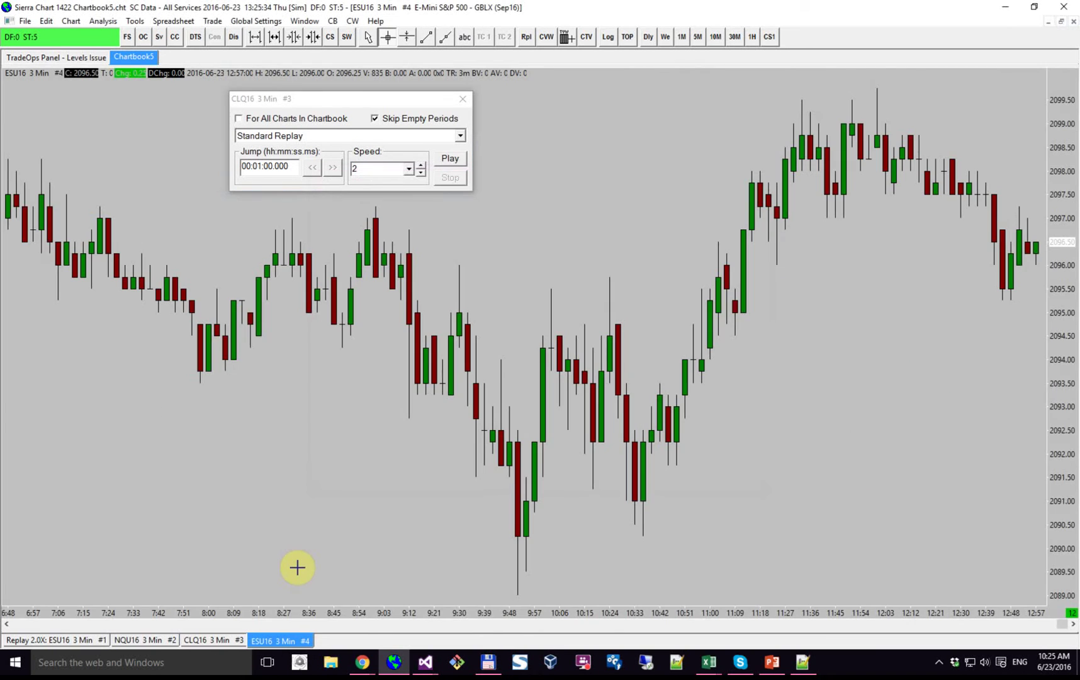
# Step: Add the Auto Trader 3 study to the new ESU16 chart and move its AutoTrader panel away from the chart's edge
pyautogui.press('F6')
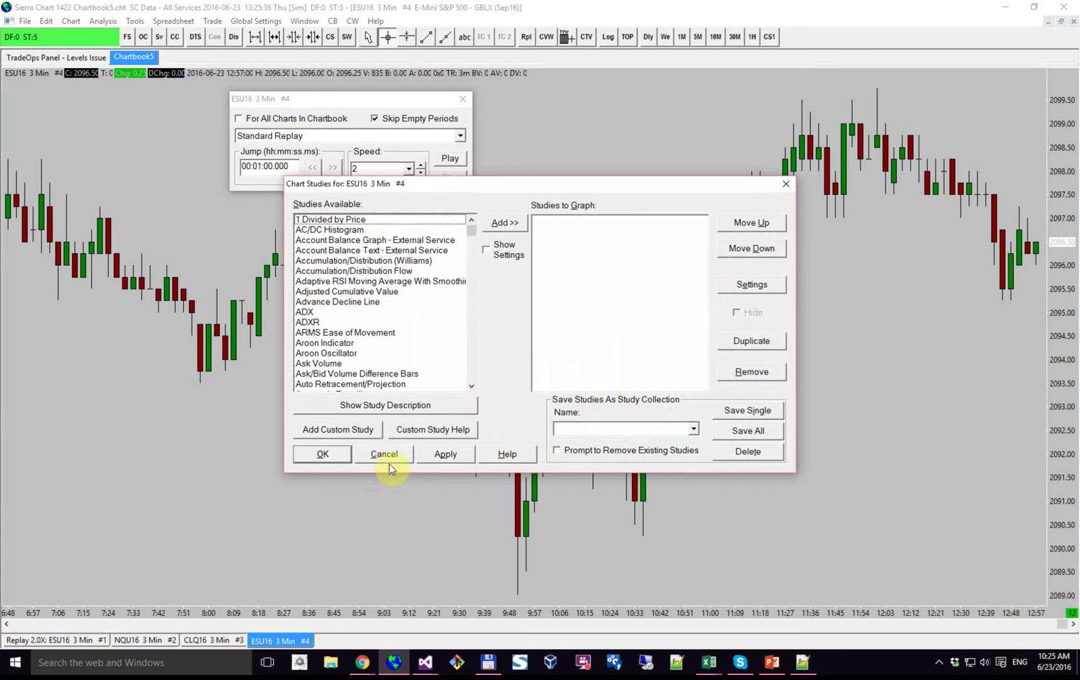
pyautogui.click(347, 431)
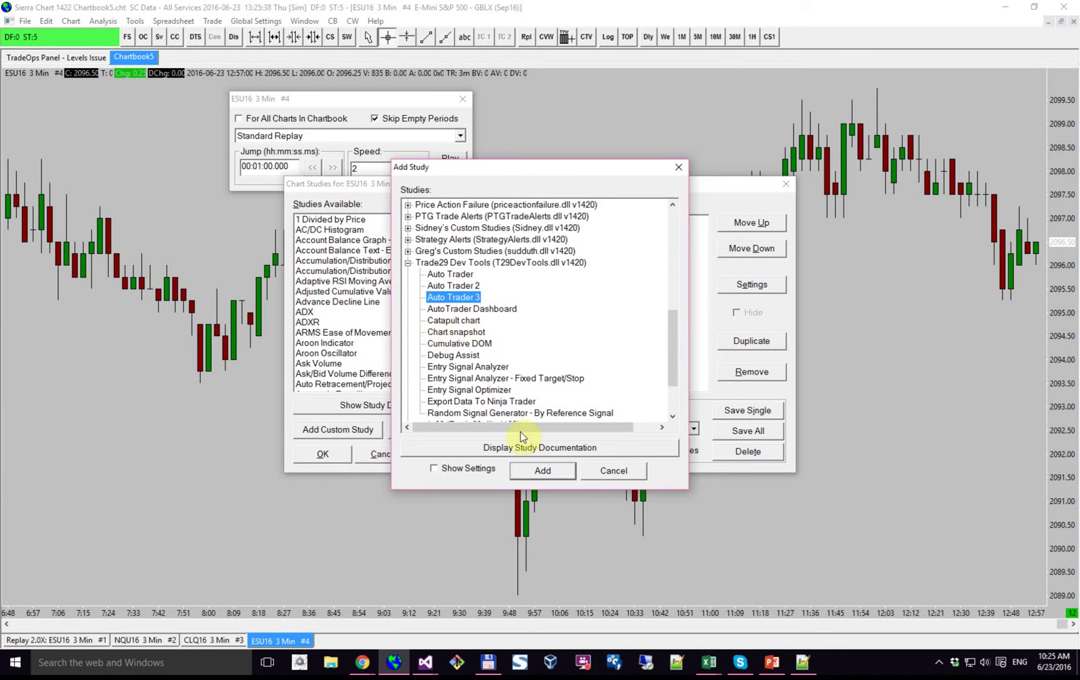
pyautogui.click(573, 476)
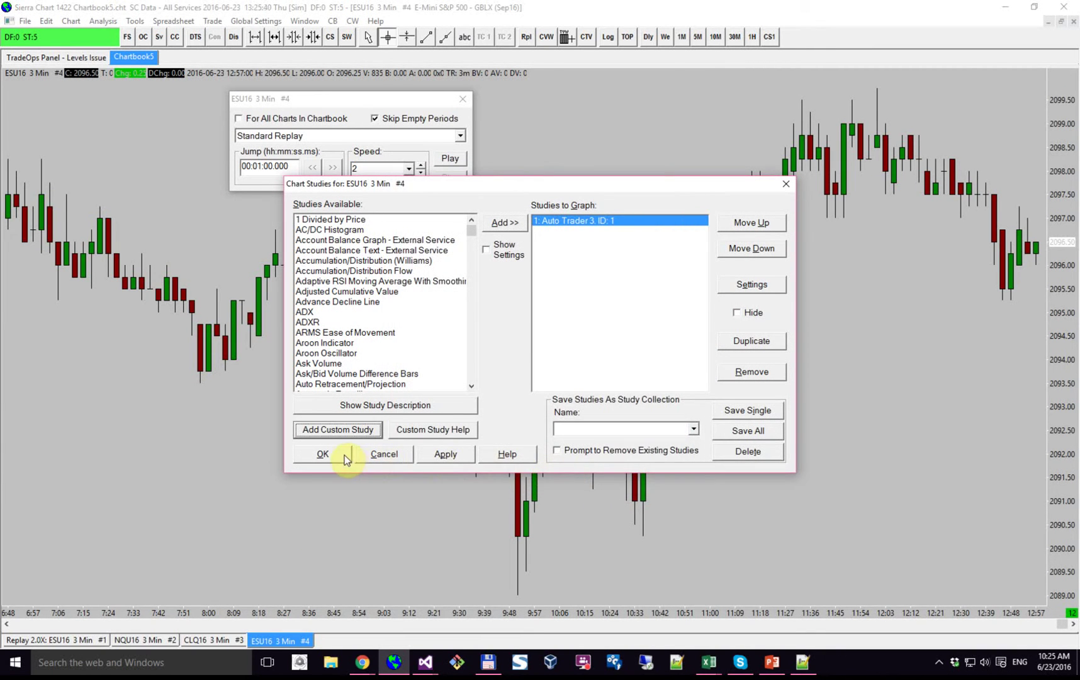
pyautogui.click(342, 453)
pyautogui.moveTo(74, 83); pyautogui.dragTo(144, 145)
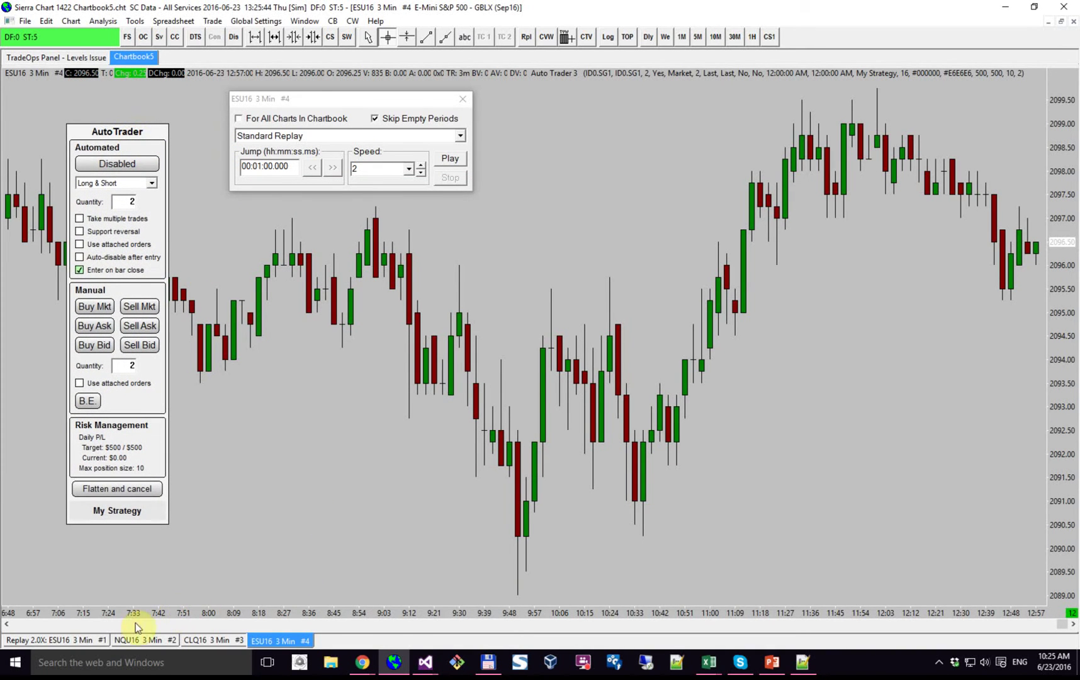
# Step: Review the AutoTrader panels across the four charts, and reposition the panel and replay window on ESU16 chart #4
pyautogui.click(90, 641)
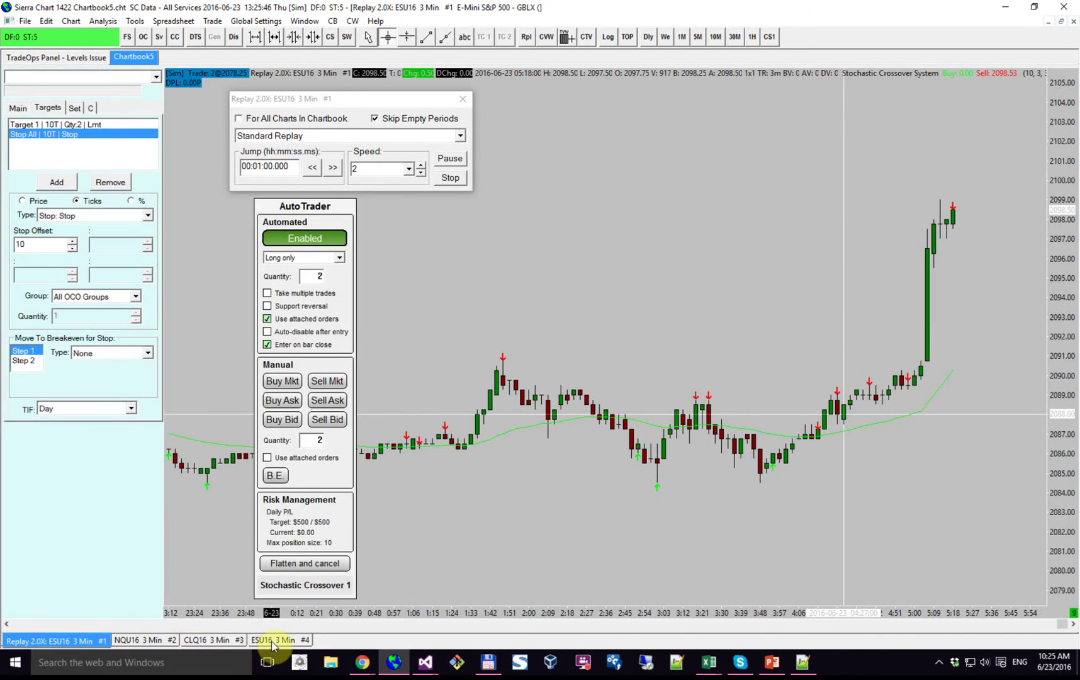
pyautogui.click(271, 640)
pyautogui.click(42, 641)
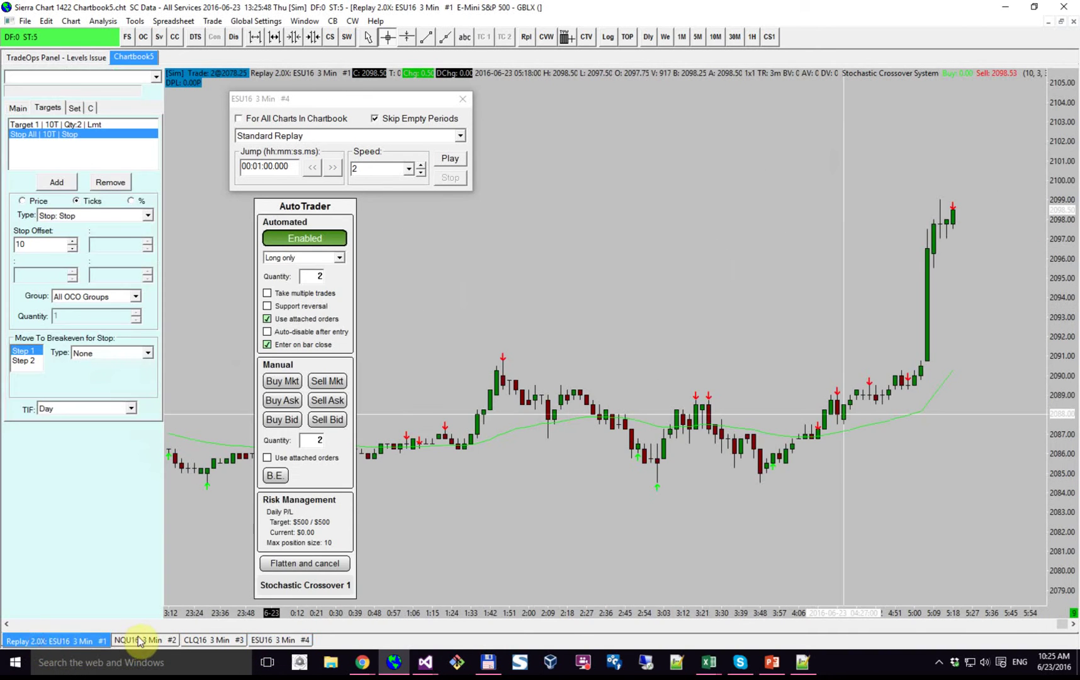
pyautogui.click(139, 640)
pyautogui.click(209, 641)
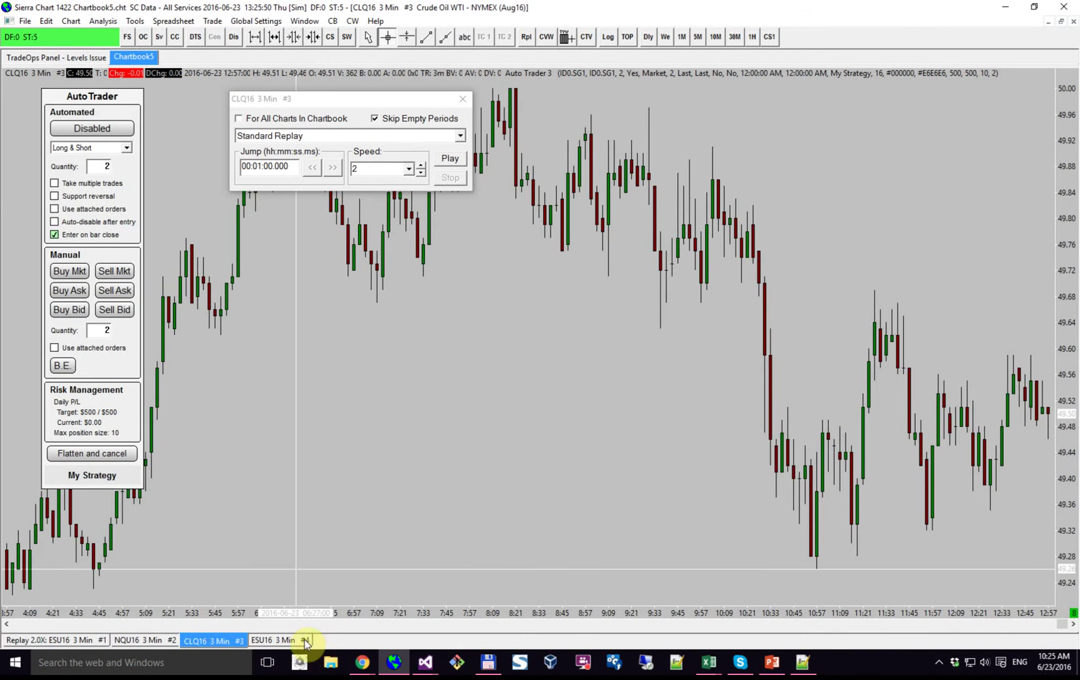
pyautogui.click(305, 641)
pyautogui.moveTo(145, 132); pyautogui.dragTo(168, 105)
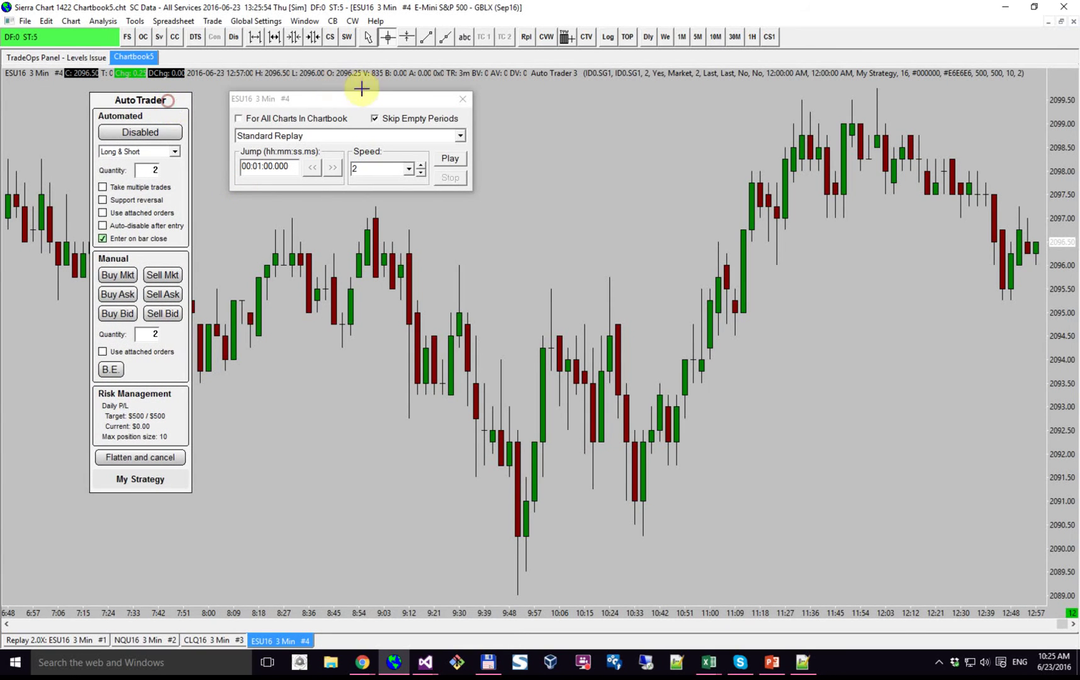
pyautogui.moveTo(351, 108); pyautogui.dragTo(337, 120)
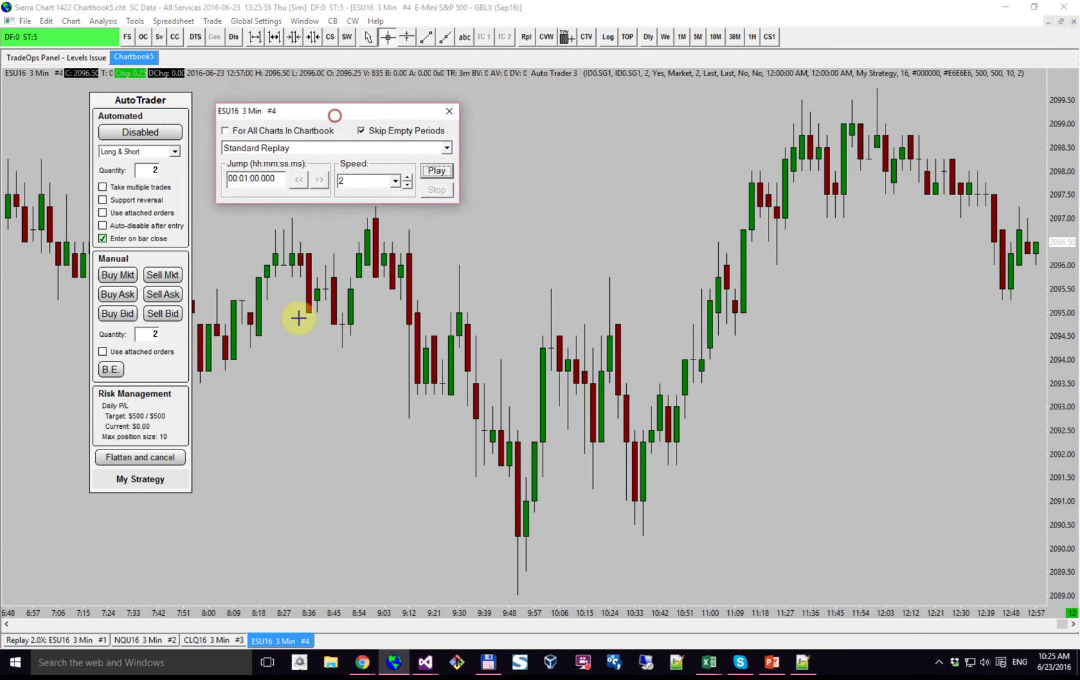
# Step: Add the AutoTrader Dashboard study to the replayed ESU16 chart and place it last in the list of graphed studies
pyautogui.click(72, 641)
pyautogui.click(102, 21)
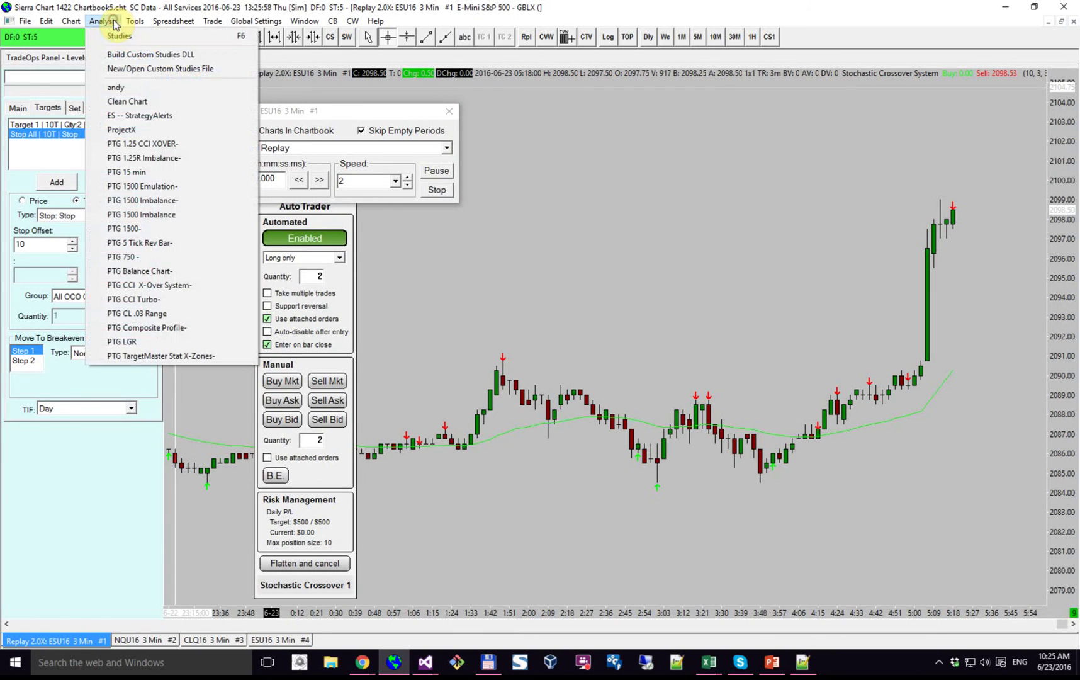
pyautogui.click(114, 37)
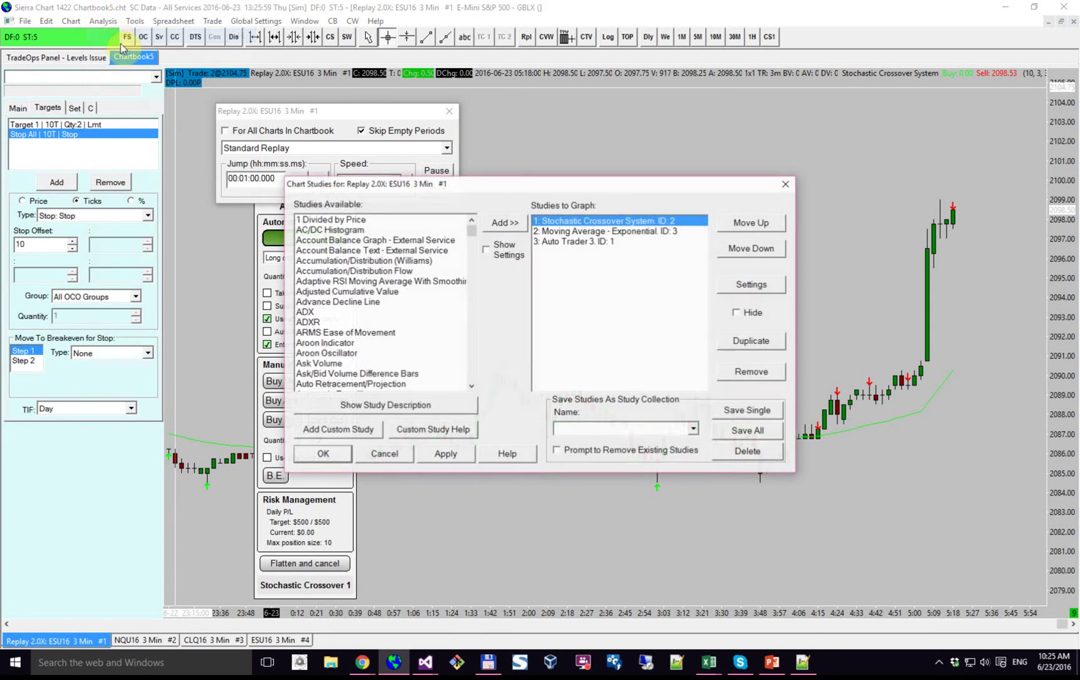
pyautogui.click(369, 430)
pyautogui.click(484, 309)
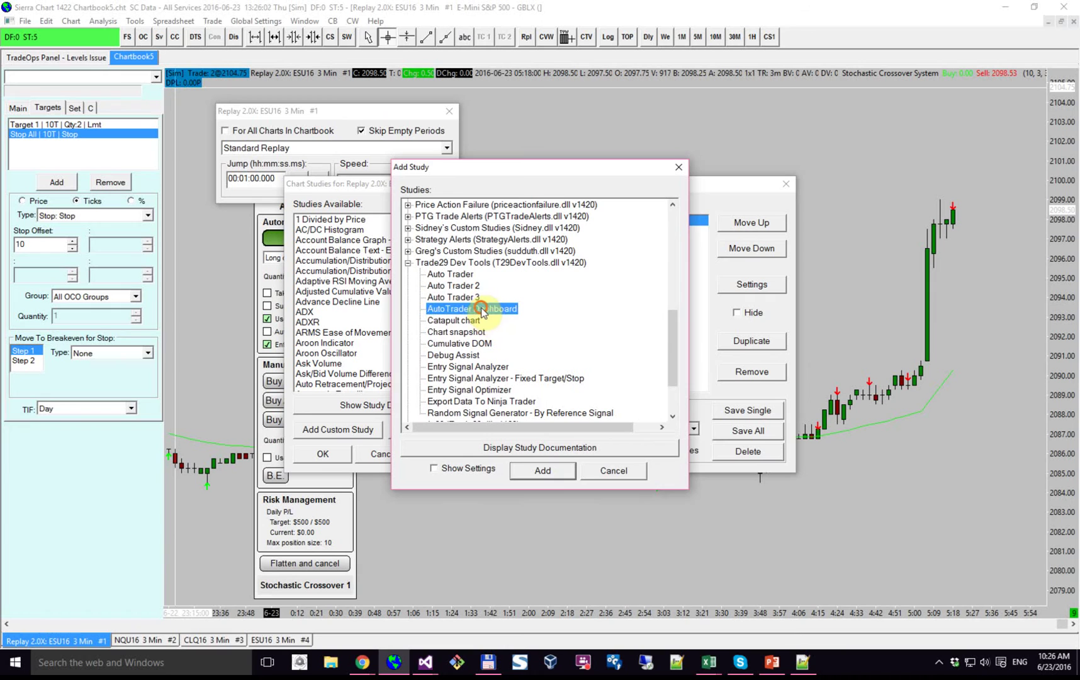
pyautogui.click(541, 467)
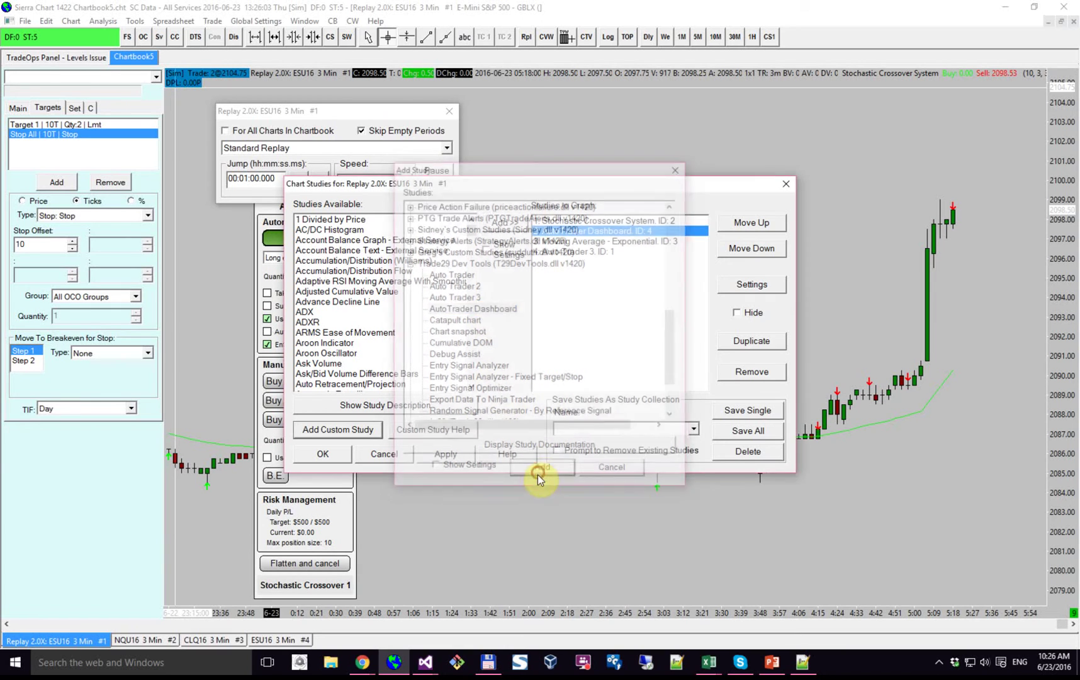
pyautogui.click(731, 250)
pyautogui.click(731, 250)
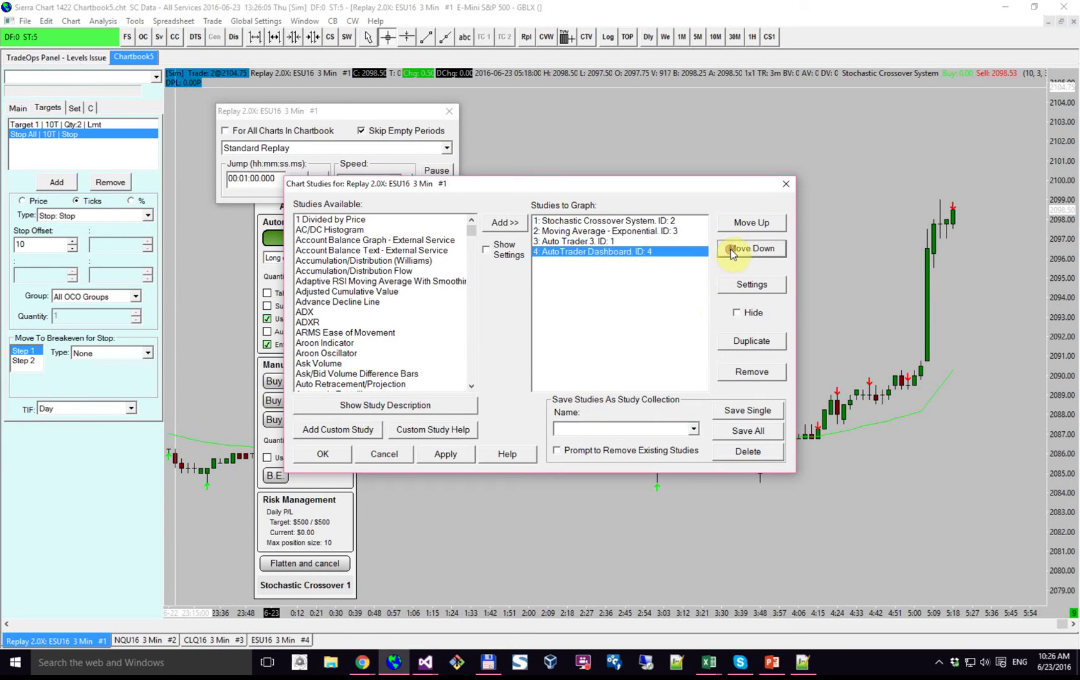
# Step: Review the AutoTrader Dashboard's input settings without changing them and apply the studies to the chart
pyautogui.click(752, 285)
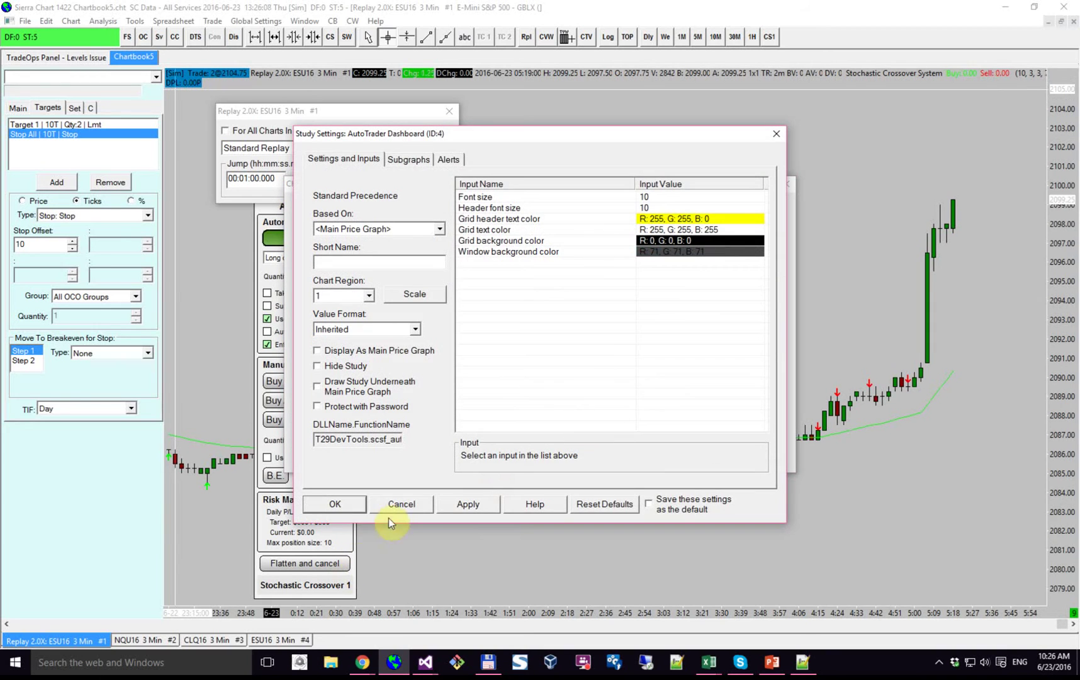
pyautogui.click(400, 504)
pyautogui.click(333, 457)
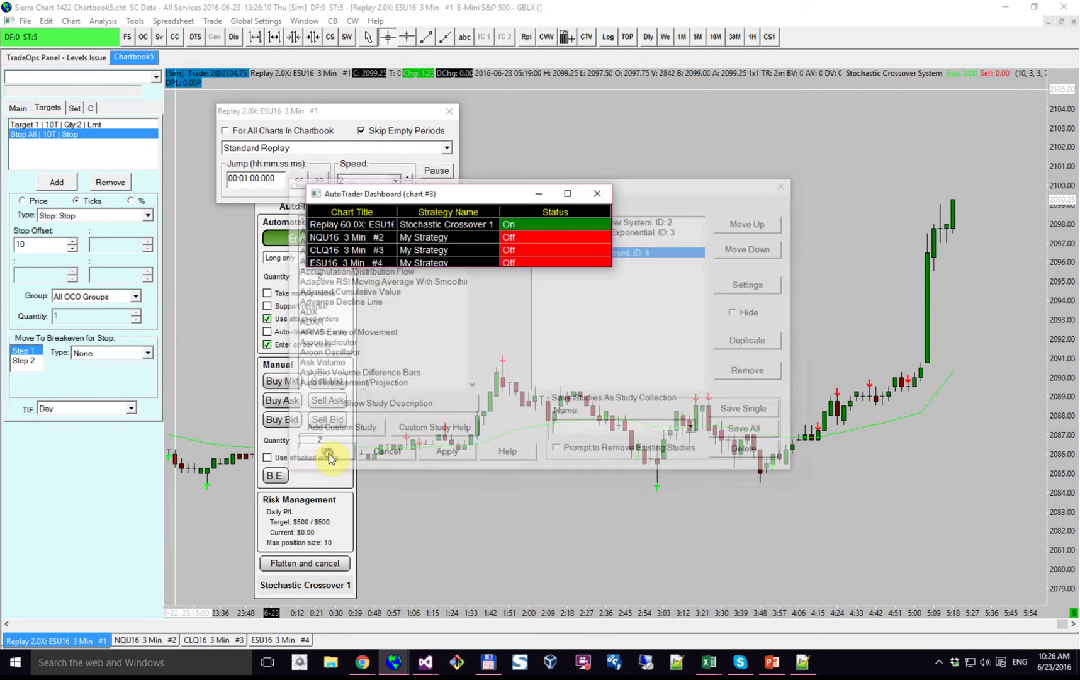
# Step: Move the AutoTrader Dashboard window beside the replay controls and make it taller to fit all four strategy rows
pyautogui.moveTo(467, 196); pyautogui.dragTo(612, 148)
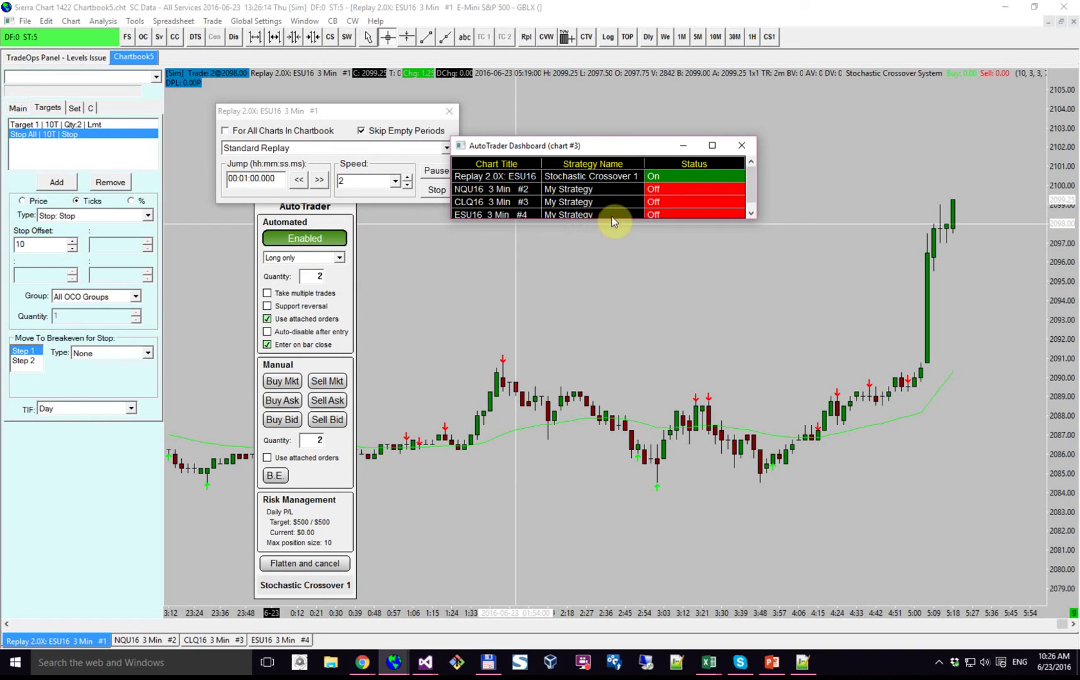
pyautogui.moveTo(612, 219); pyautogui.dragTo(619, 253)
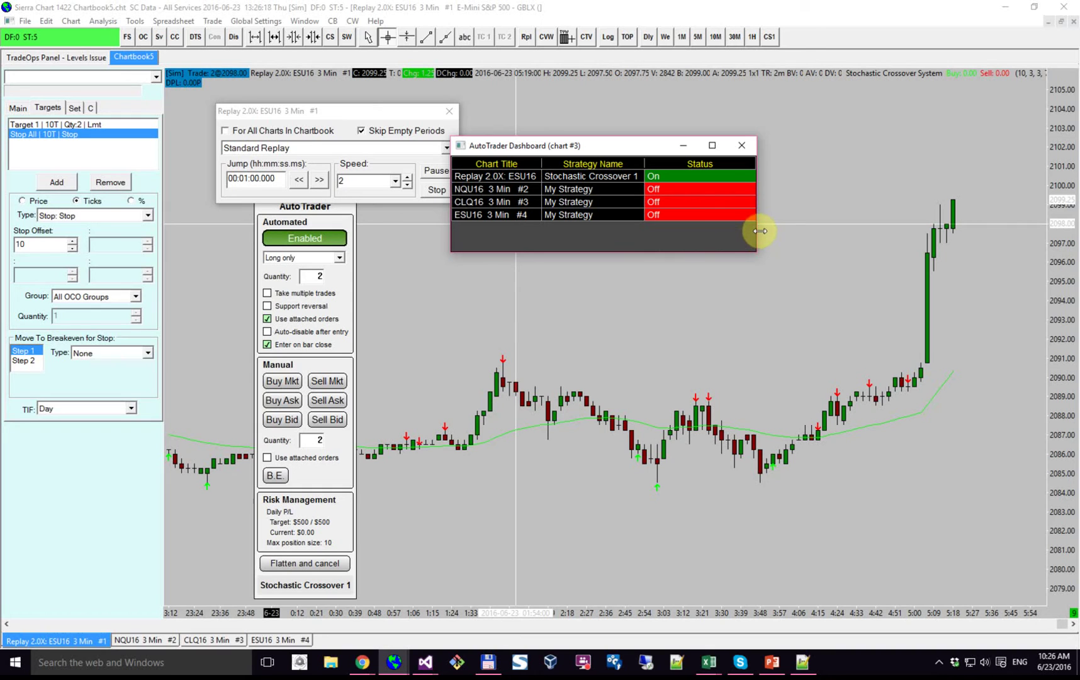
# Step: Widen the AutoTrader Dashboard window, trim the empty space below its rows, and move it clear of the replay controls
pyautogui.moveTo(760, 231); pyautogui.dragTo(827, 227)
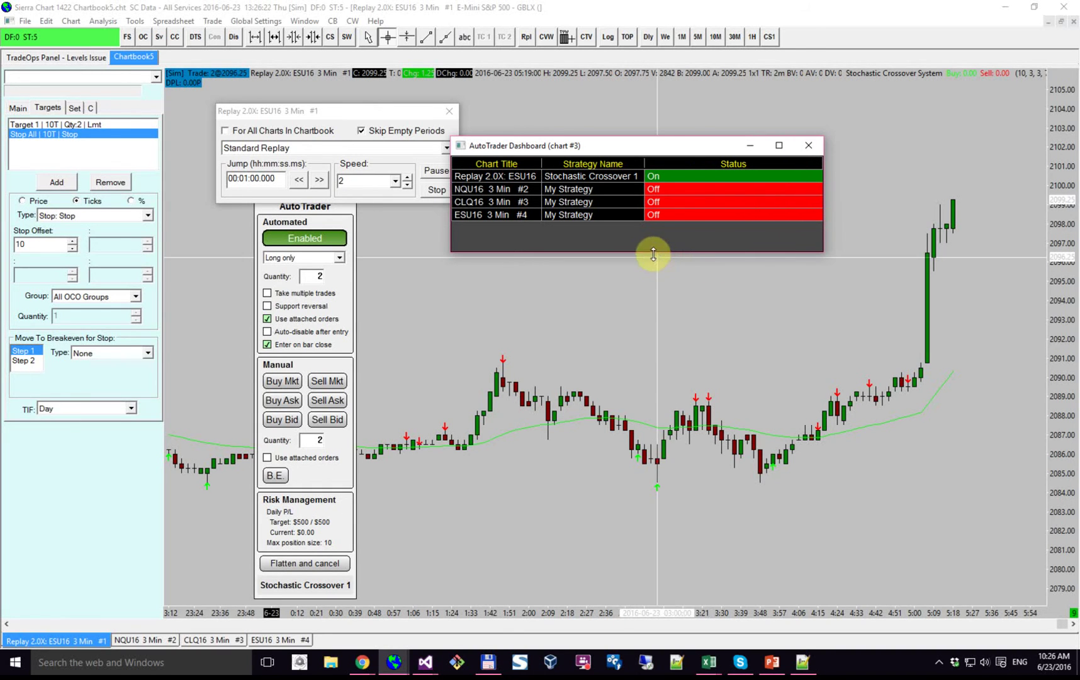
pyautogui.moveTo(654, 252); pyautogui.dragTo(658, 238)
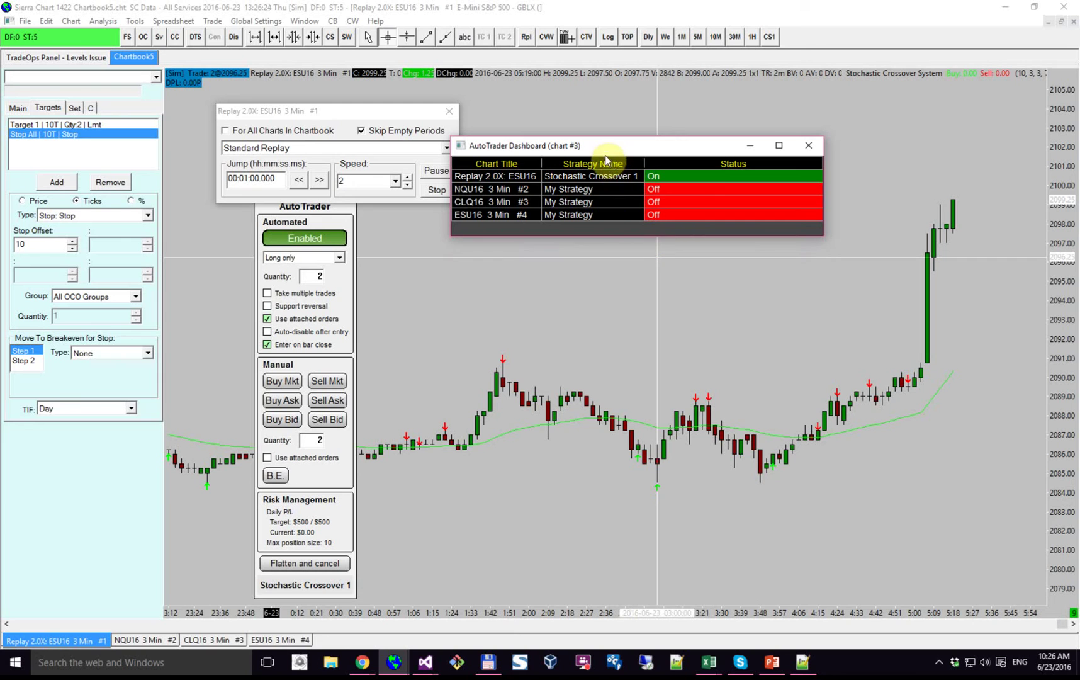
pyautogui.moveTo(603, 150); pyautogui.dragTo(657, 203)
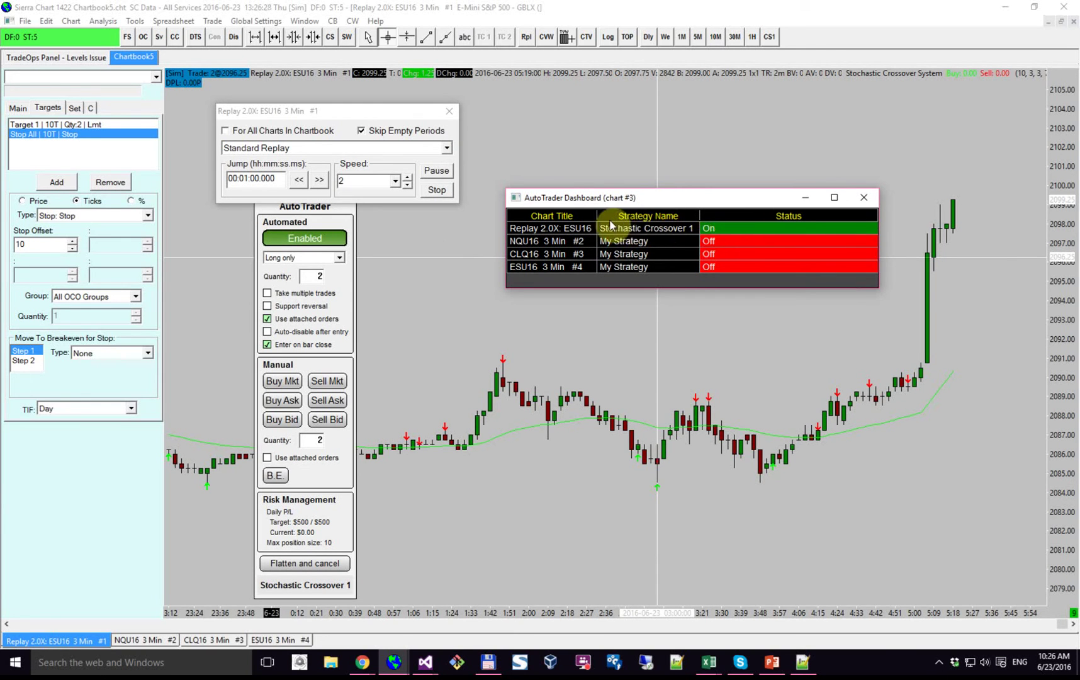
# Step: Widen the dashboard's Chart Title and Strategy Name columns and extend the window's width to match
pyautogui.moveTo(596, 215); pyautogui.dragTo(630, 218)
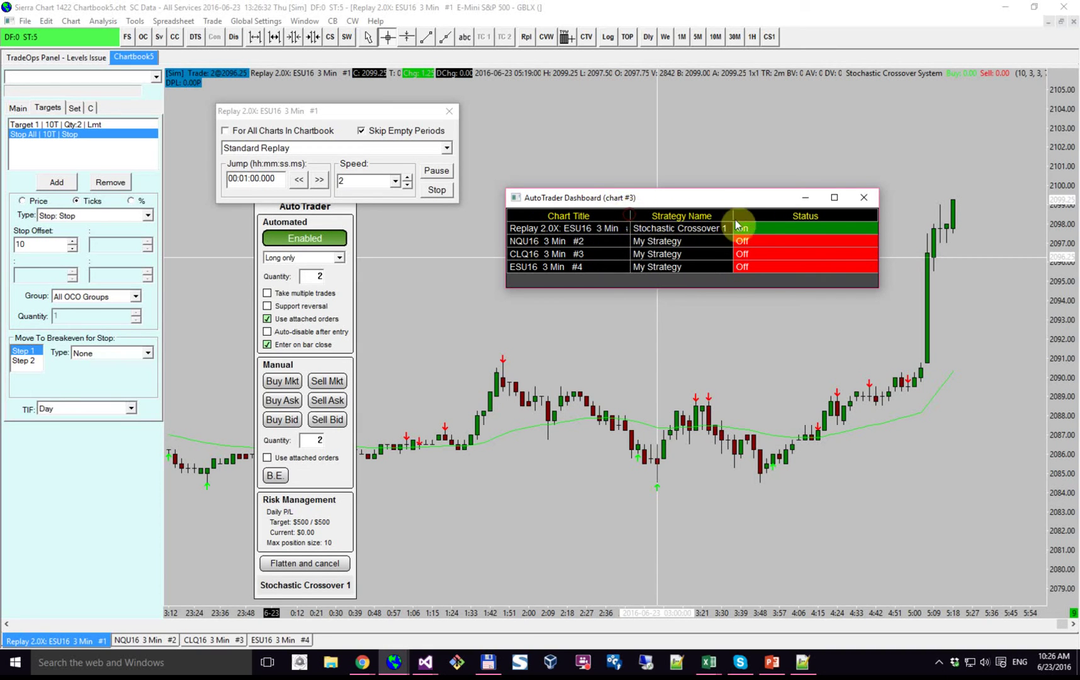
pyautogui.moveTo(735, 218); pyautogui.dragTo(757, 216)
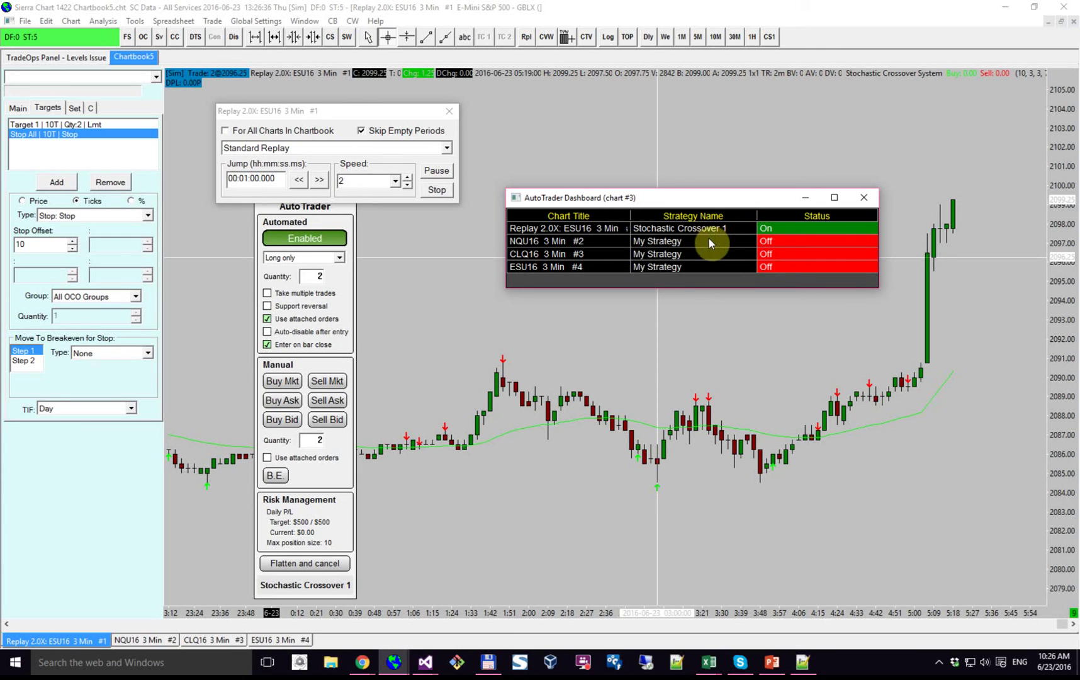
pyautogui.moveTo(878, 243); pyautogui.dragTo(907, 243)
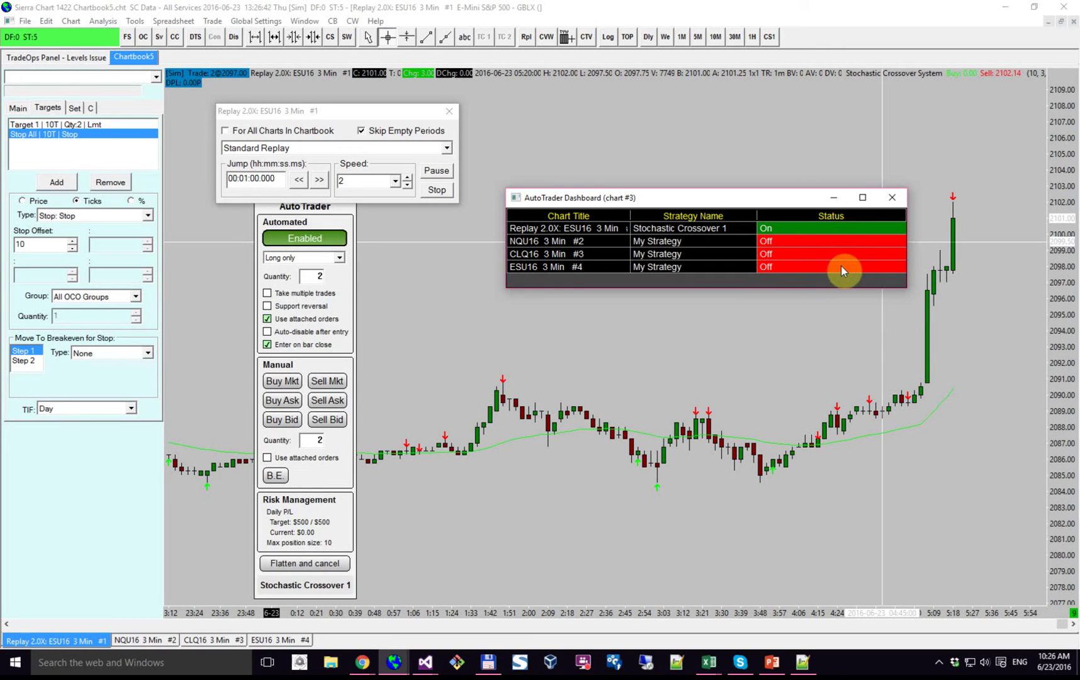
# Step: Switch the replayed ESU16 strategy off and the NQU16 #2 and CLQ16 #3 strategies on from the dashboard, and check both enabled charts
pyautogui.click(793, 230)
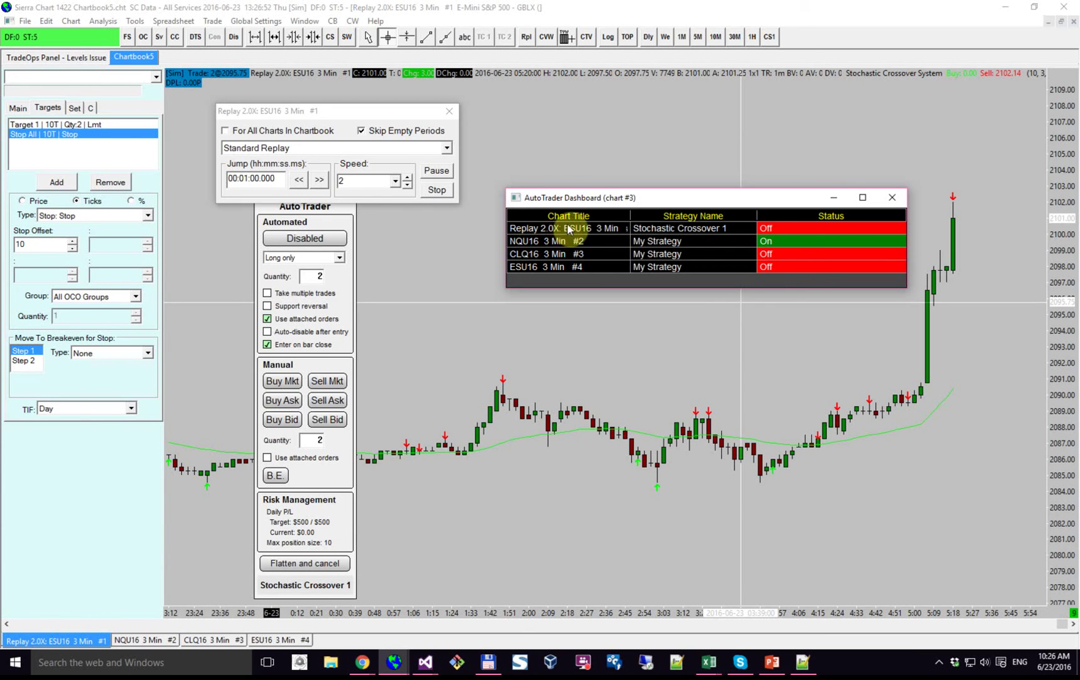
pyautogui.click(797, 231)
pyautogui.click(797, 231)
pyautogui.click(128, 639)
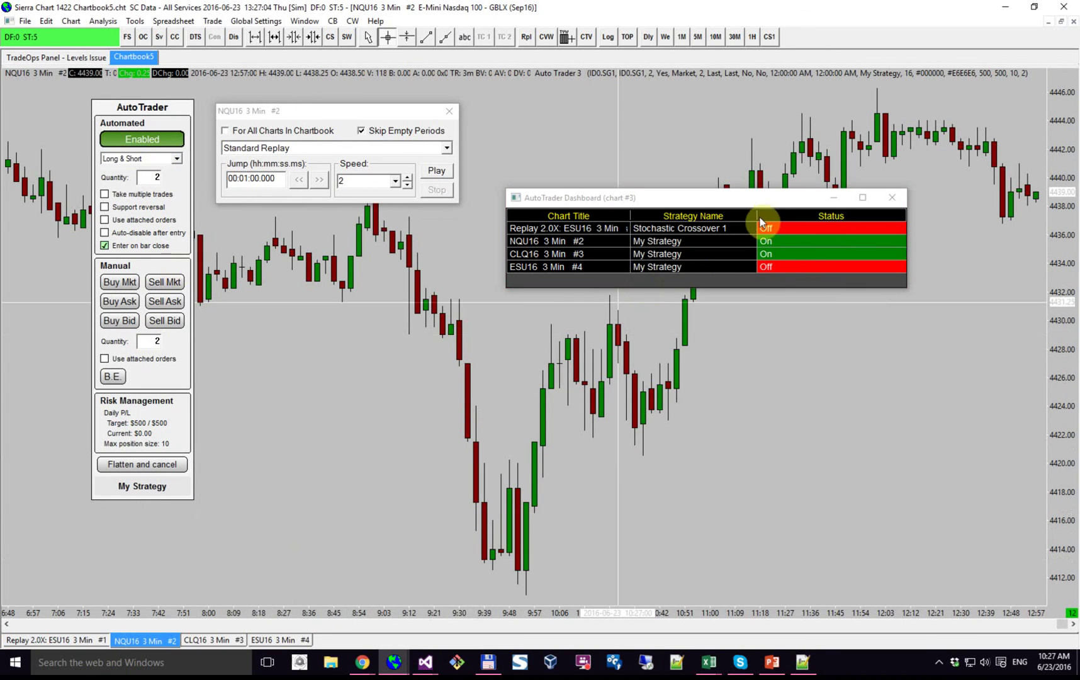
pyautogui.click(238, 641)
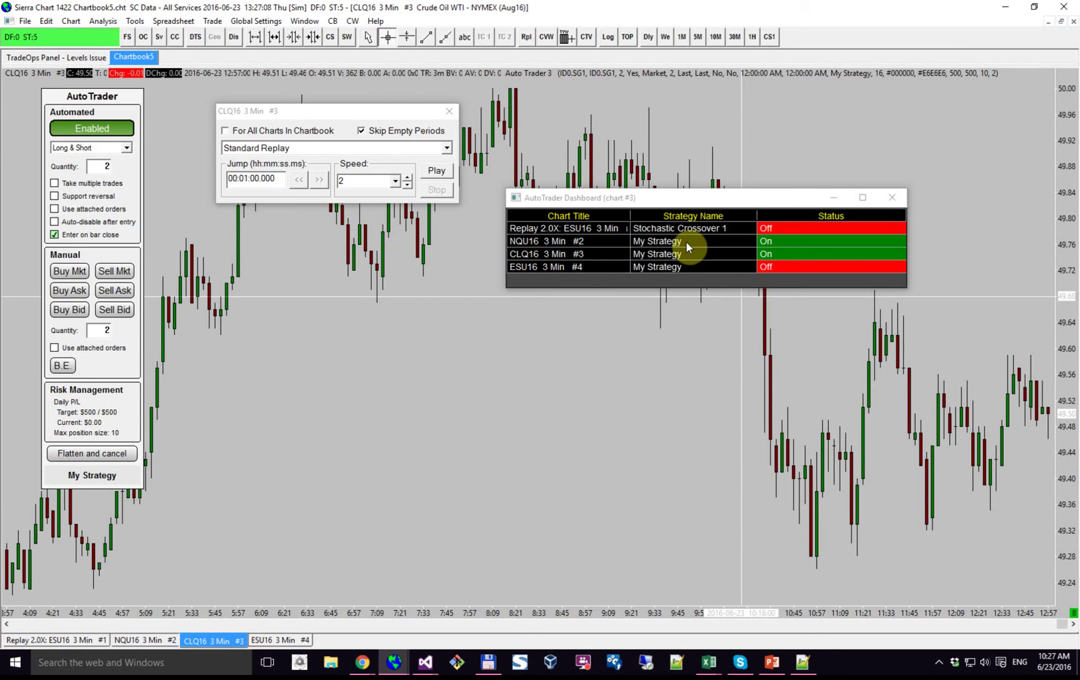
# Step: Go to the CLQ16 #3 chart and the replayed ESU16 chart from their dashboard rows, and move the dashboard up beside the replay controls
pyautogui.rightClick(578, 258)
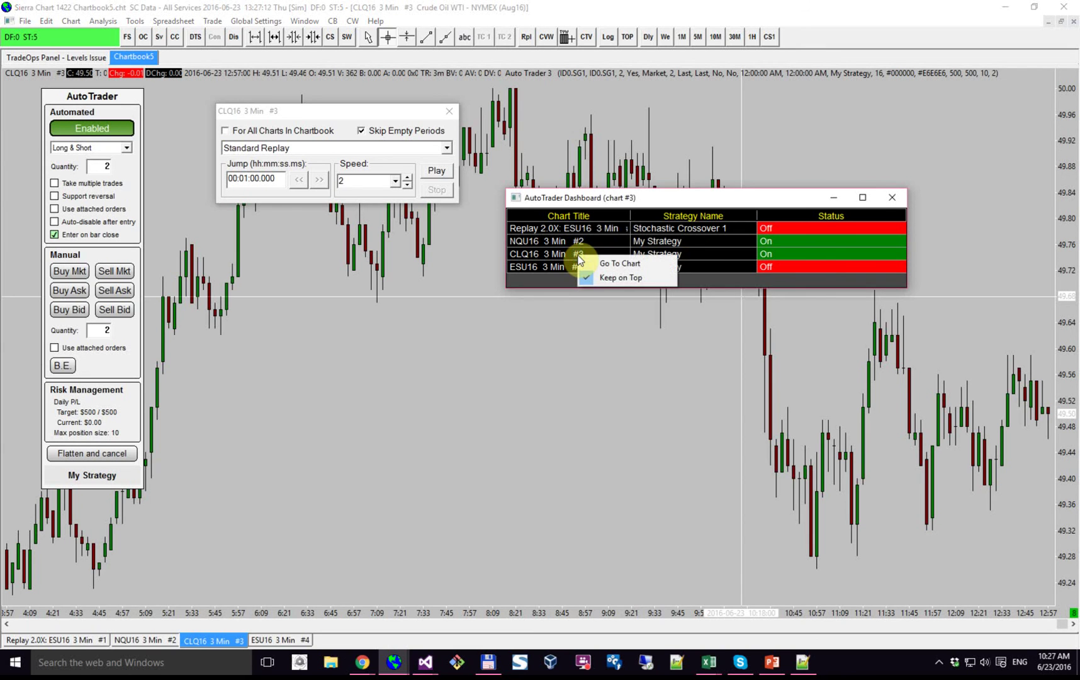
pyautogui.click(614, 263)
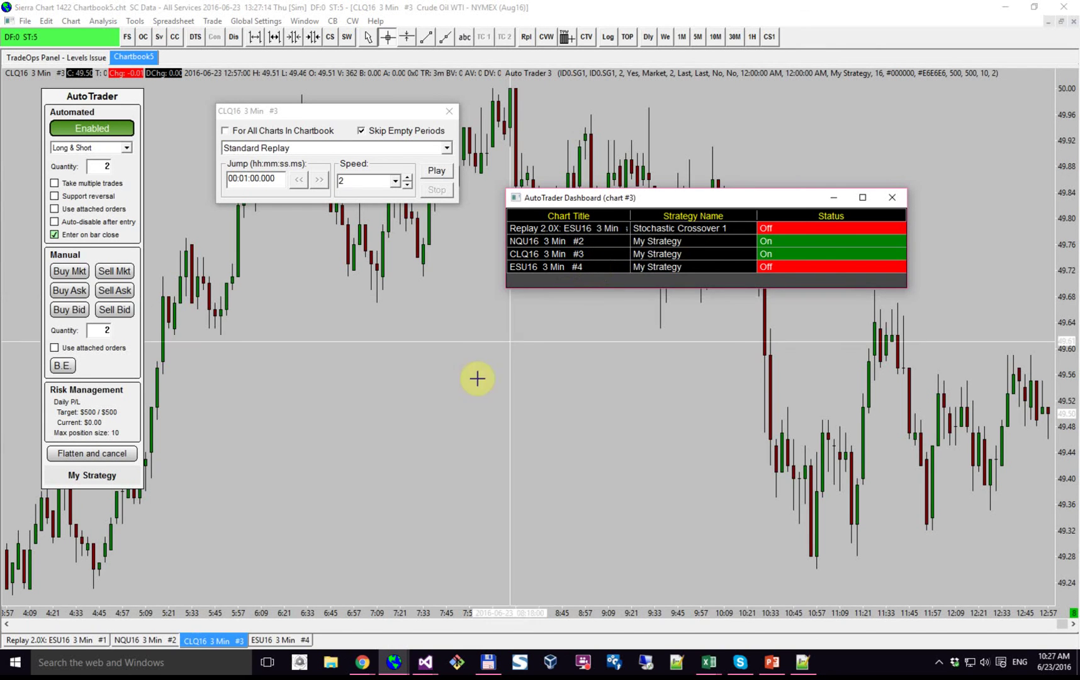
pyautogui.rightClick(684, 227)
pyautogui.click(724, 236)
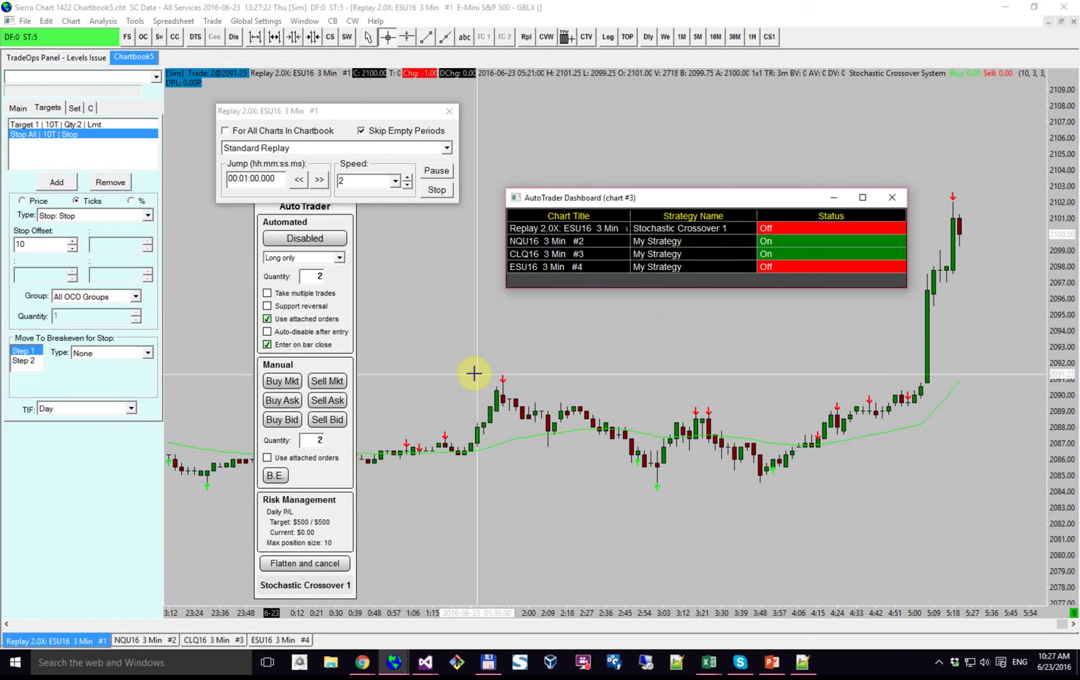
pyautogui.moveTo(755, 197); pyautogui.dragTo(728, 186)
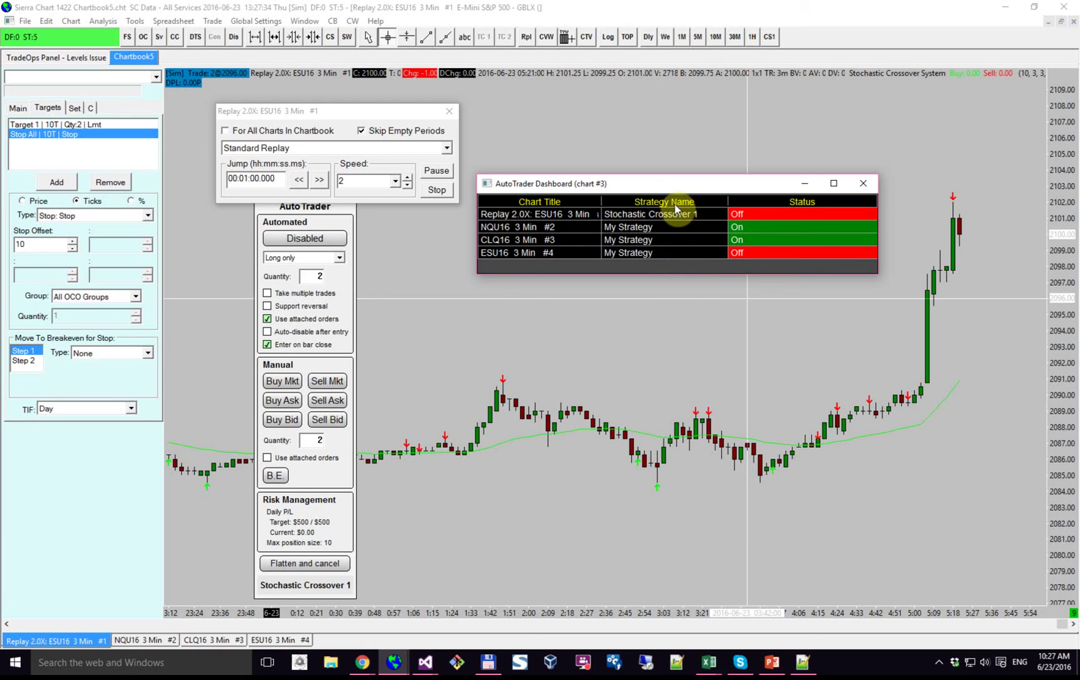
pyautogui.moveTo(640, 186); pyautogui.dragTo(644, 161)
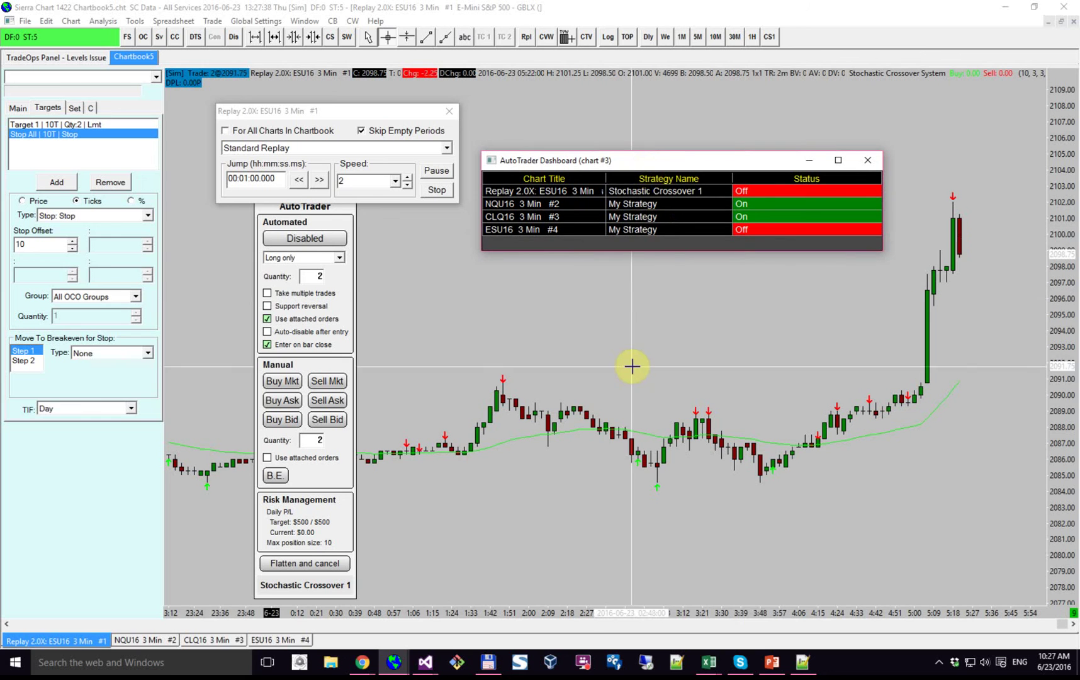
pyautogui.click(940, 665)
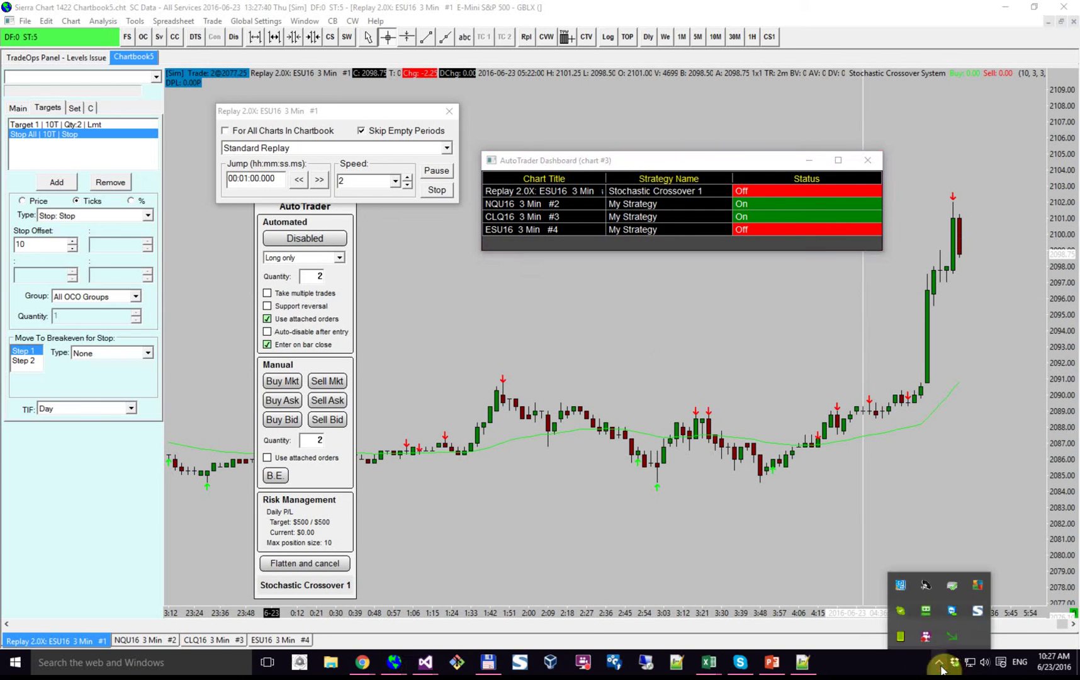
pyautogui.rightClick(926, 634)
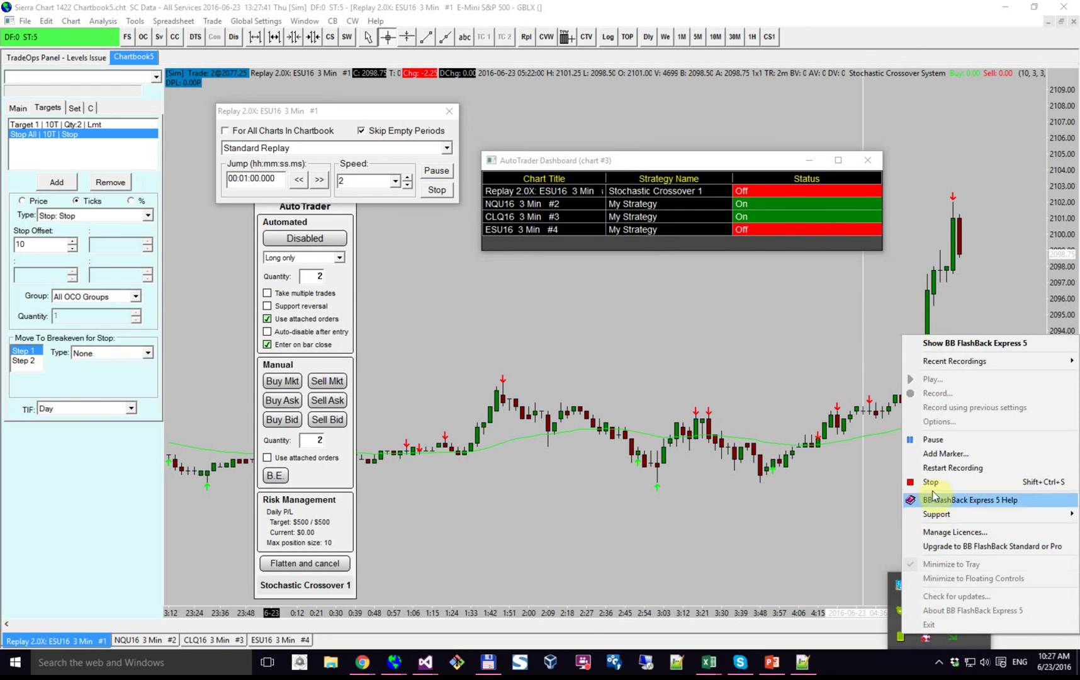